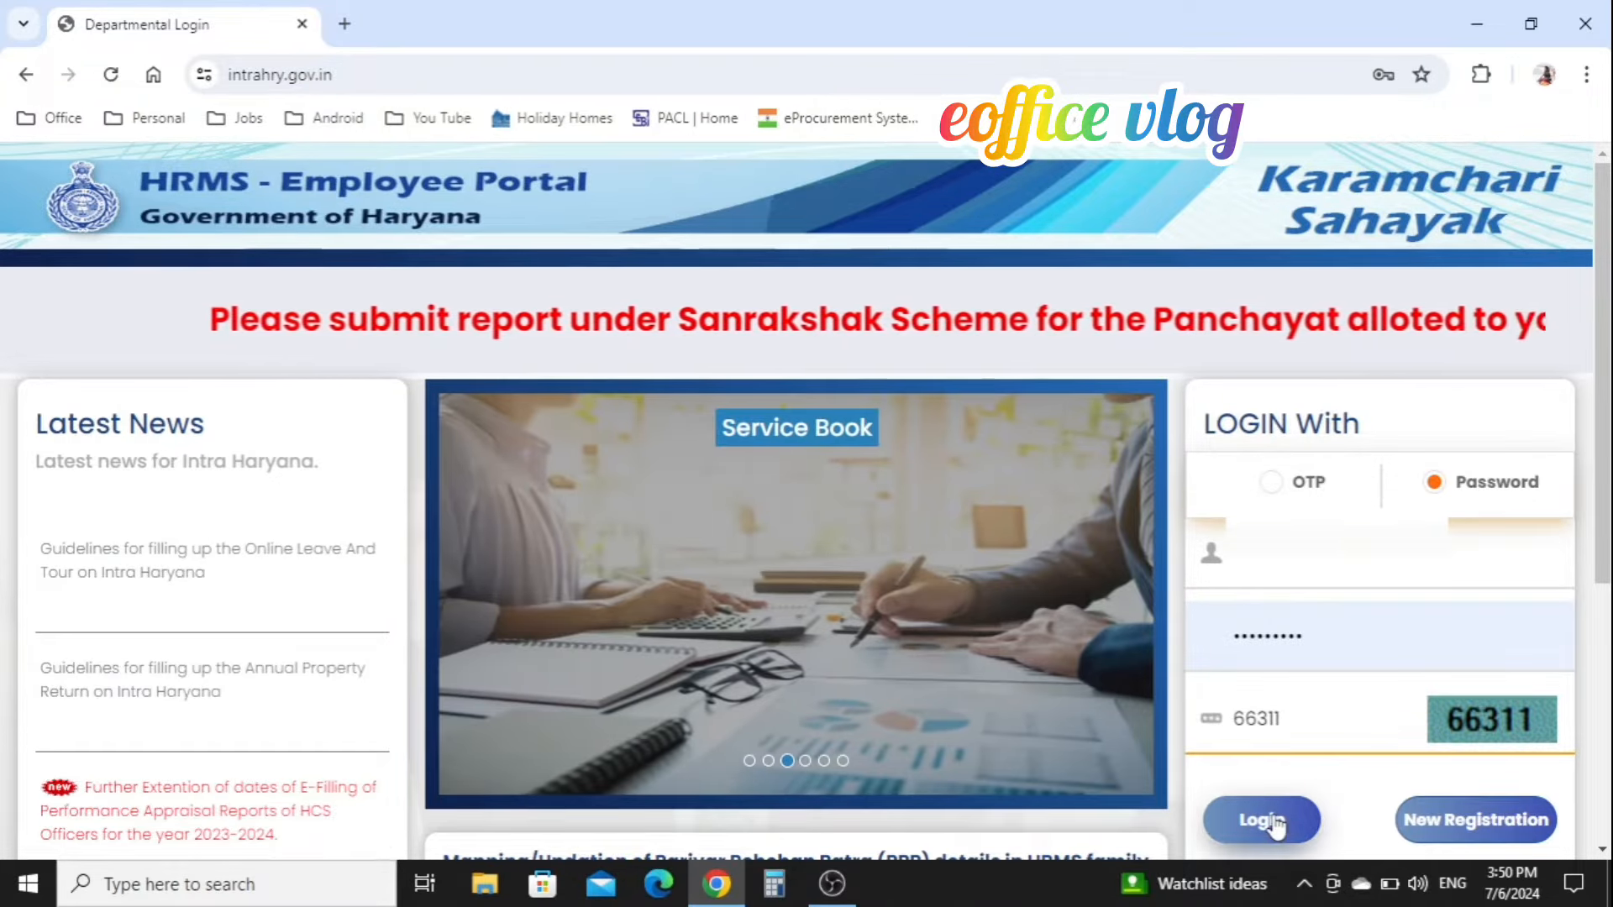
# - Sign in to the employee portal and bring up the Property Declaration Form
pyautogui.click(1276, 828)
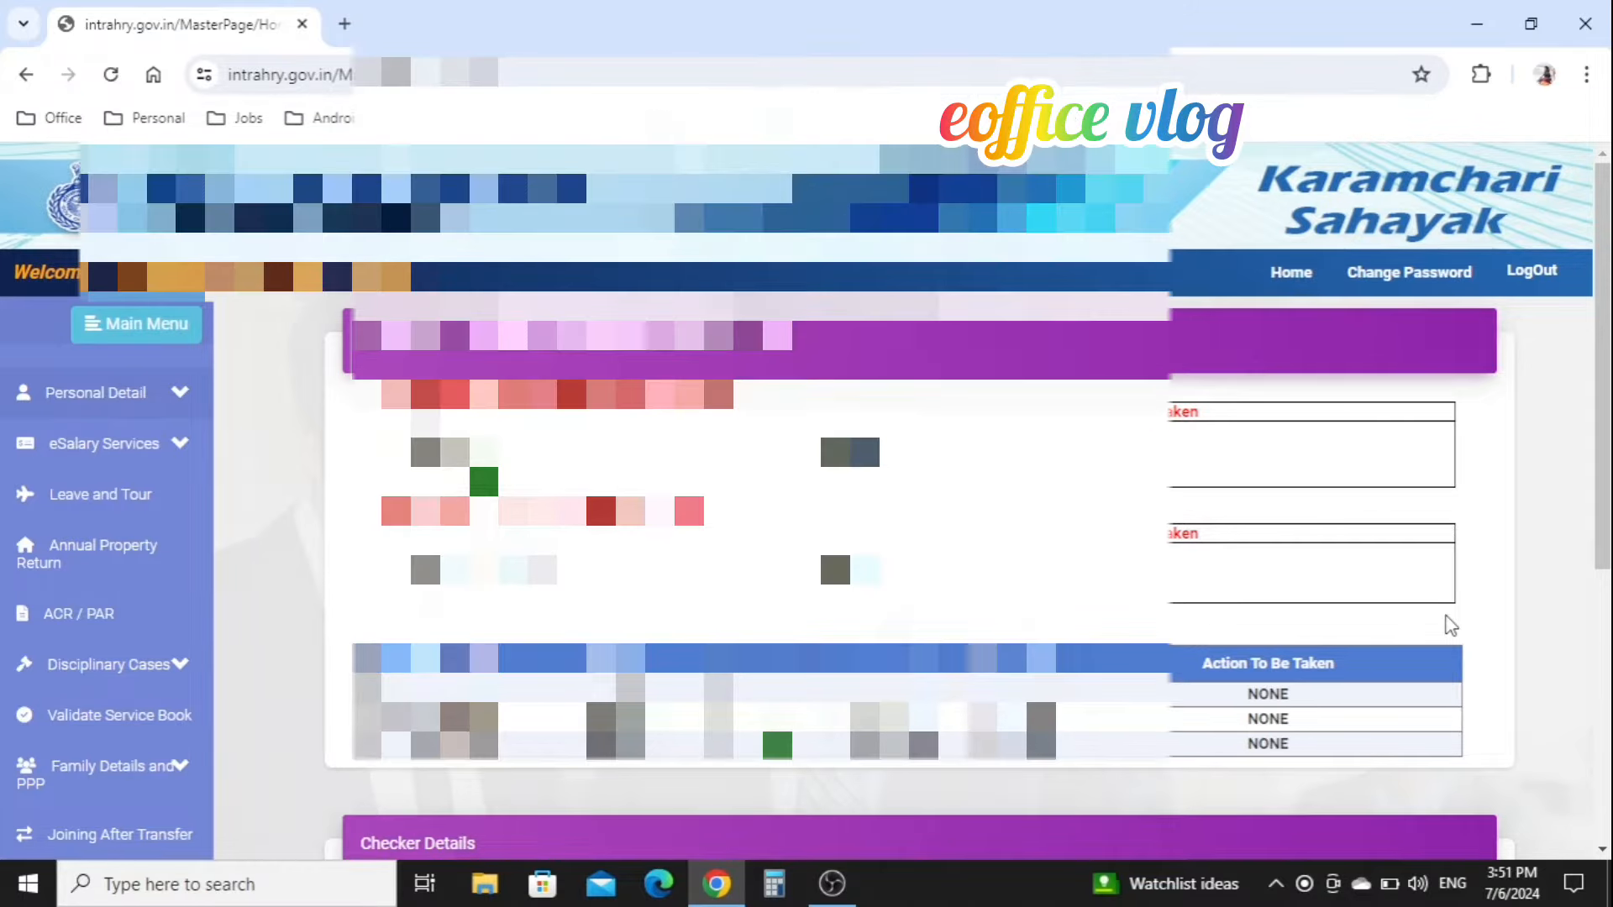
pyautogui.scroll(-5, 1451, 626)
pyautogui.scroll(-1, 1451, 626)
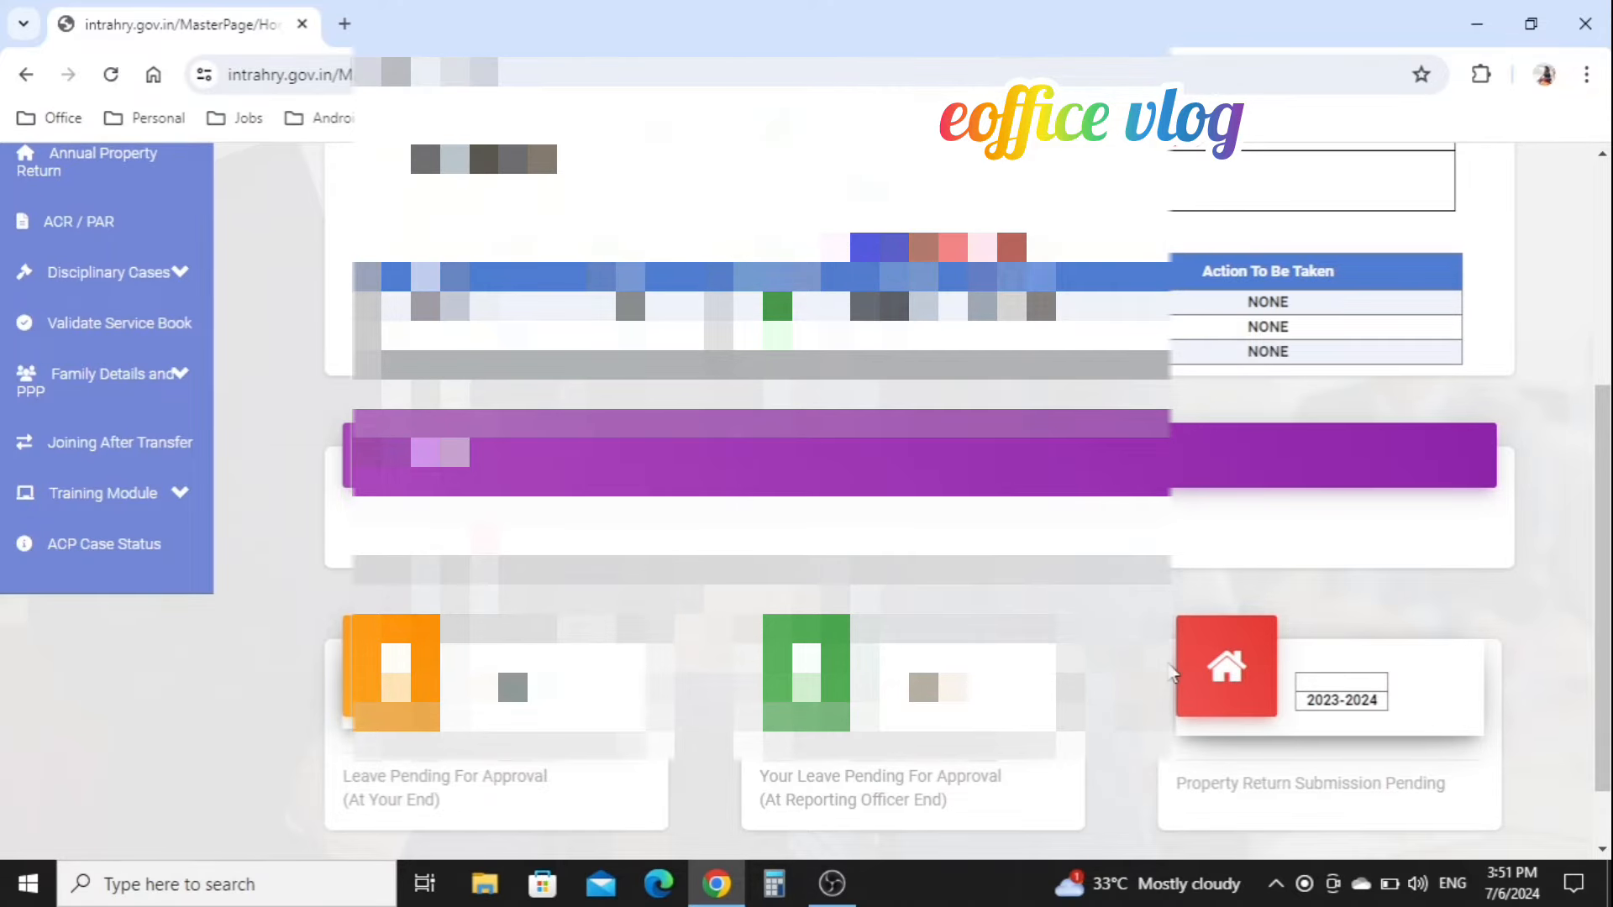
pyautogui.scroll(5, 1172, 672)
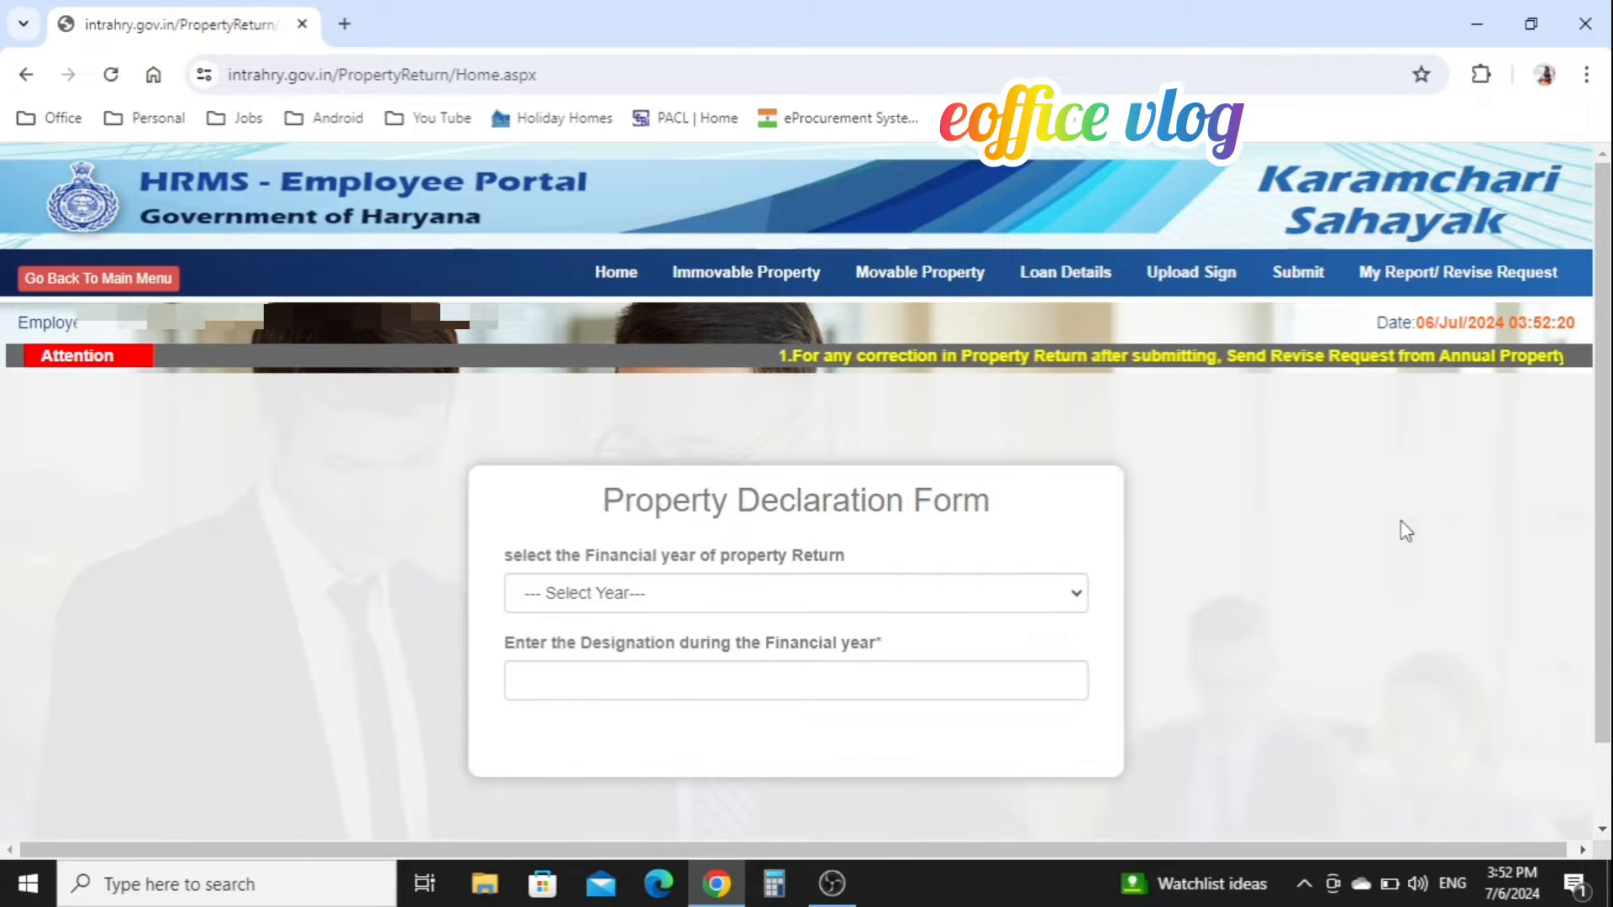
# - Choose financial year 2023-2024, enter designation 'Assistant', and enable auto-fill from previous year's data
pyautogui.scroll(-2, 1210, 490)
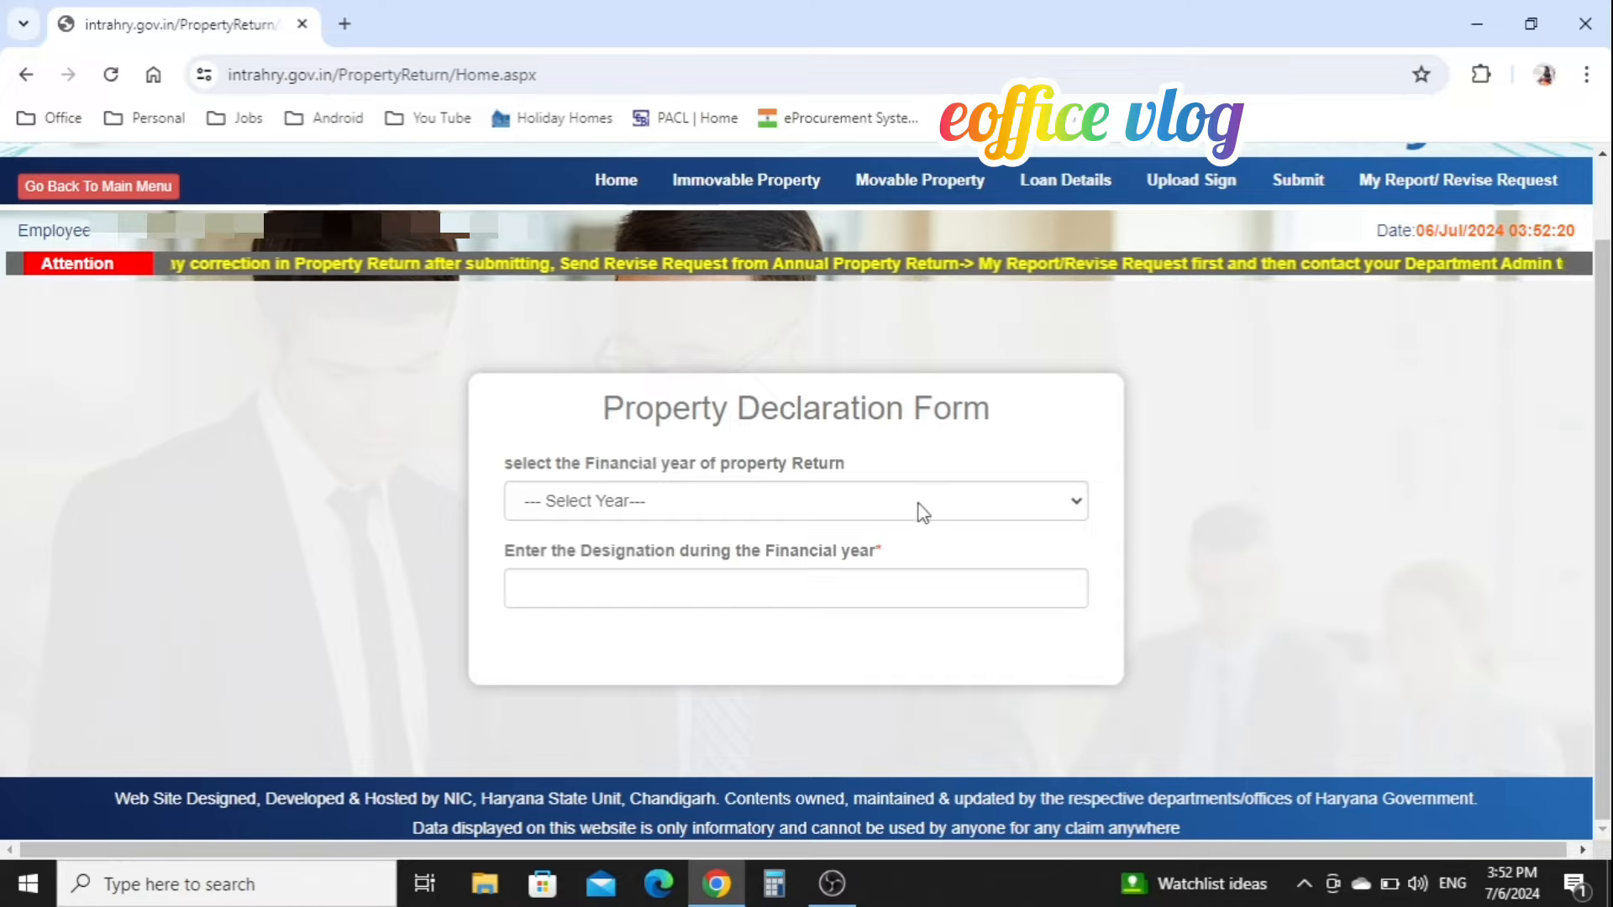
pyautogui.click(859, 502)
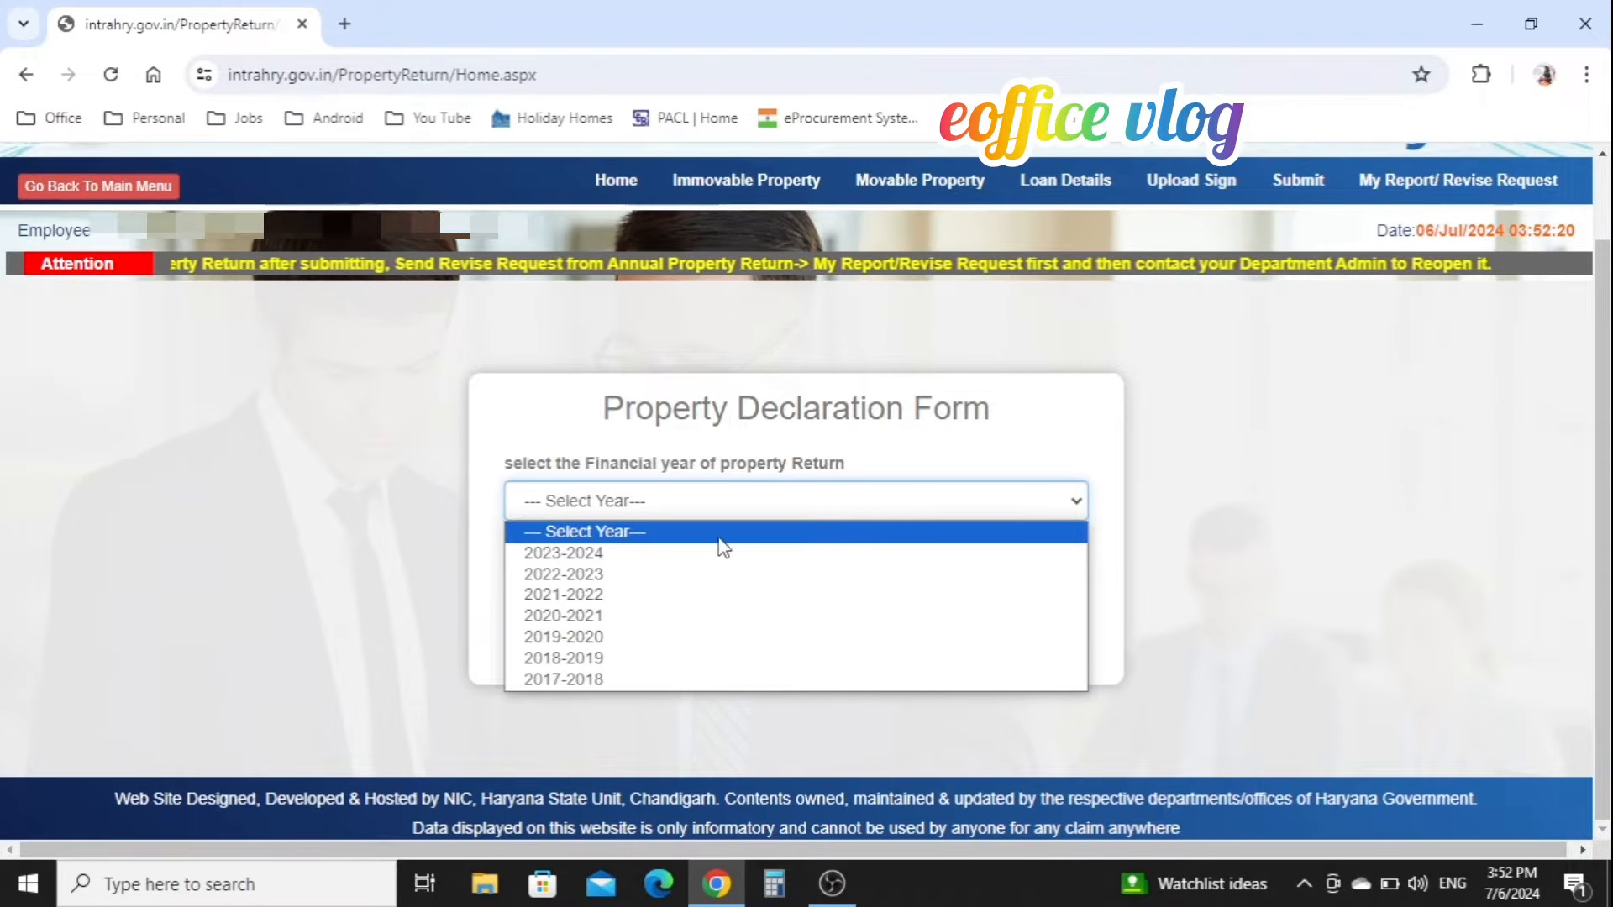
pyautogui.click(677, 554)
pyautogui.click(754, 667)
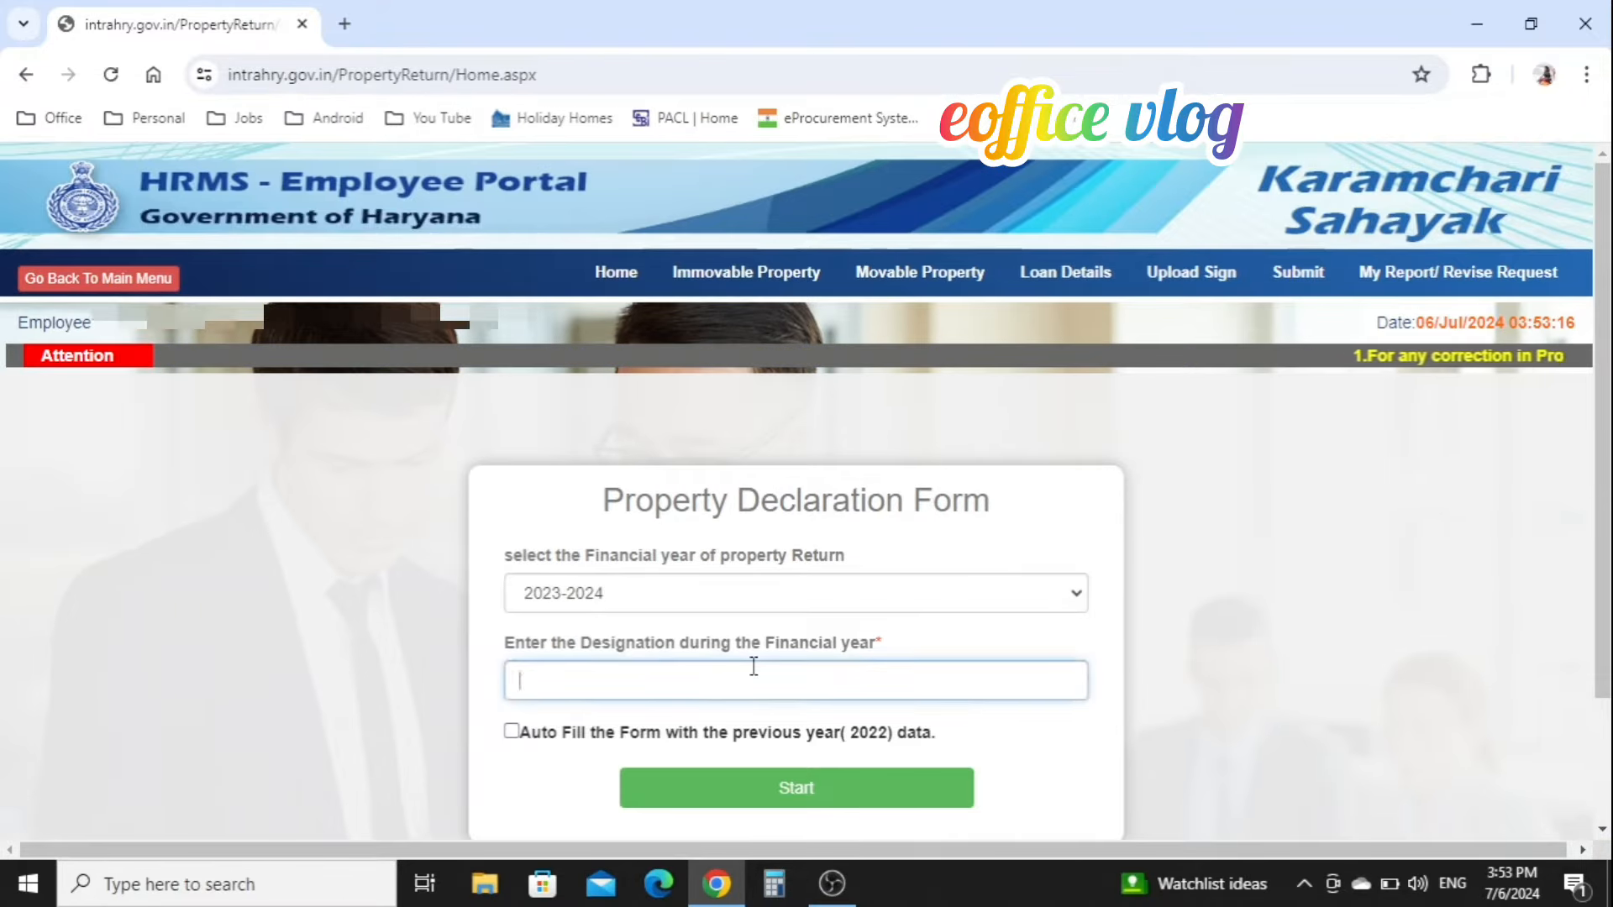
pyautogui.write('Ass')
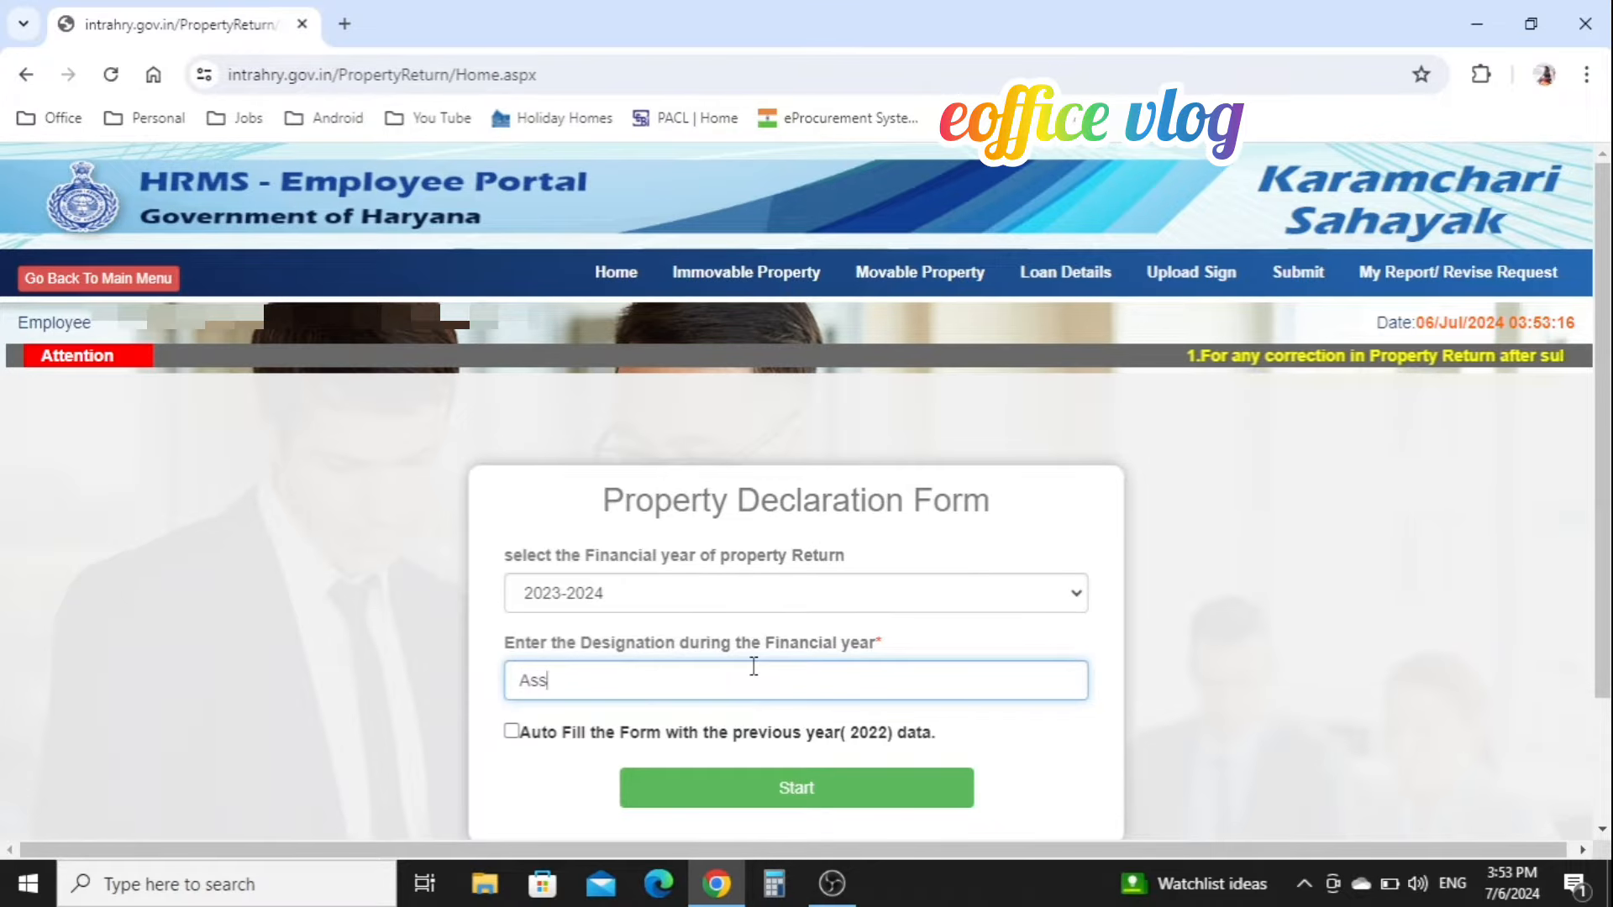
pyautogui.write('ista')
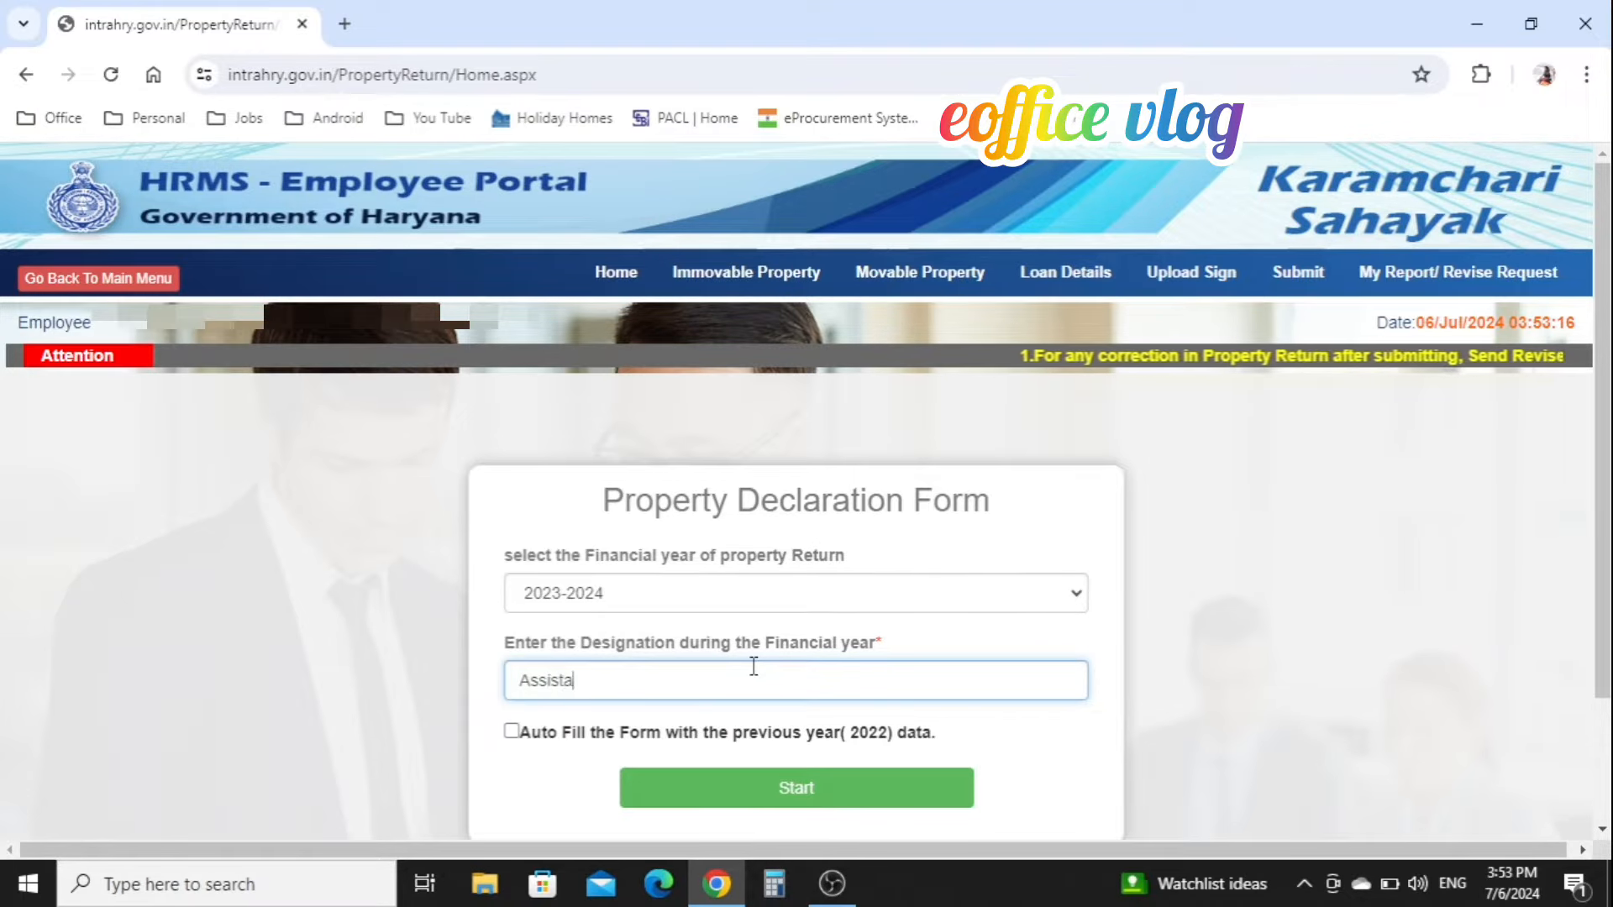
pyautogui.write('nt')
pyautogui.scroll(-1, 753, 670)
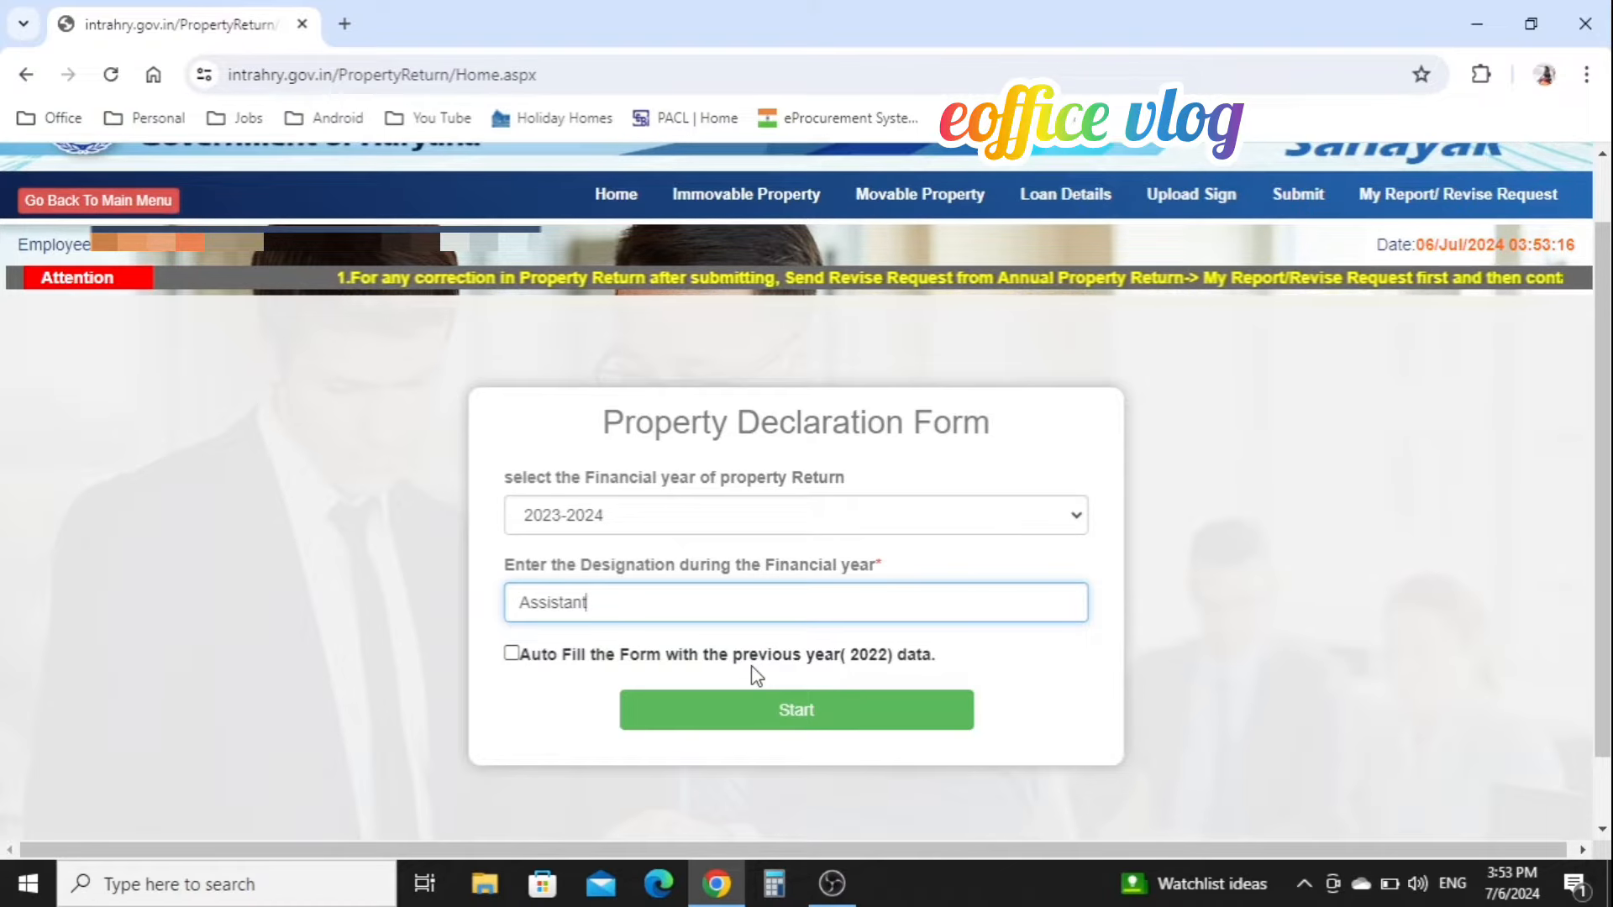
pyautogui.click(512, 656)
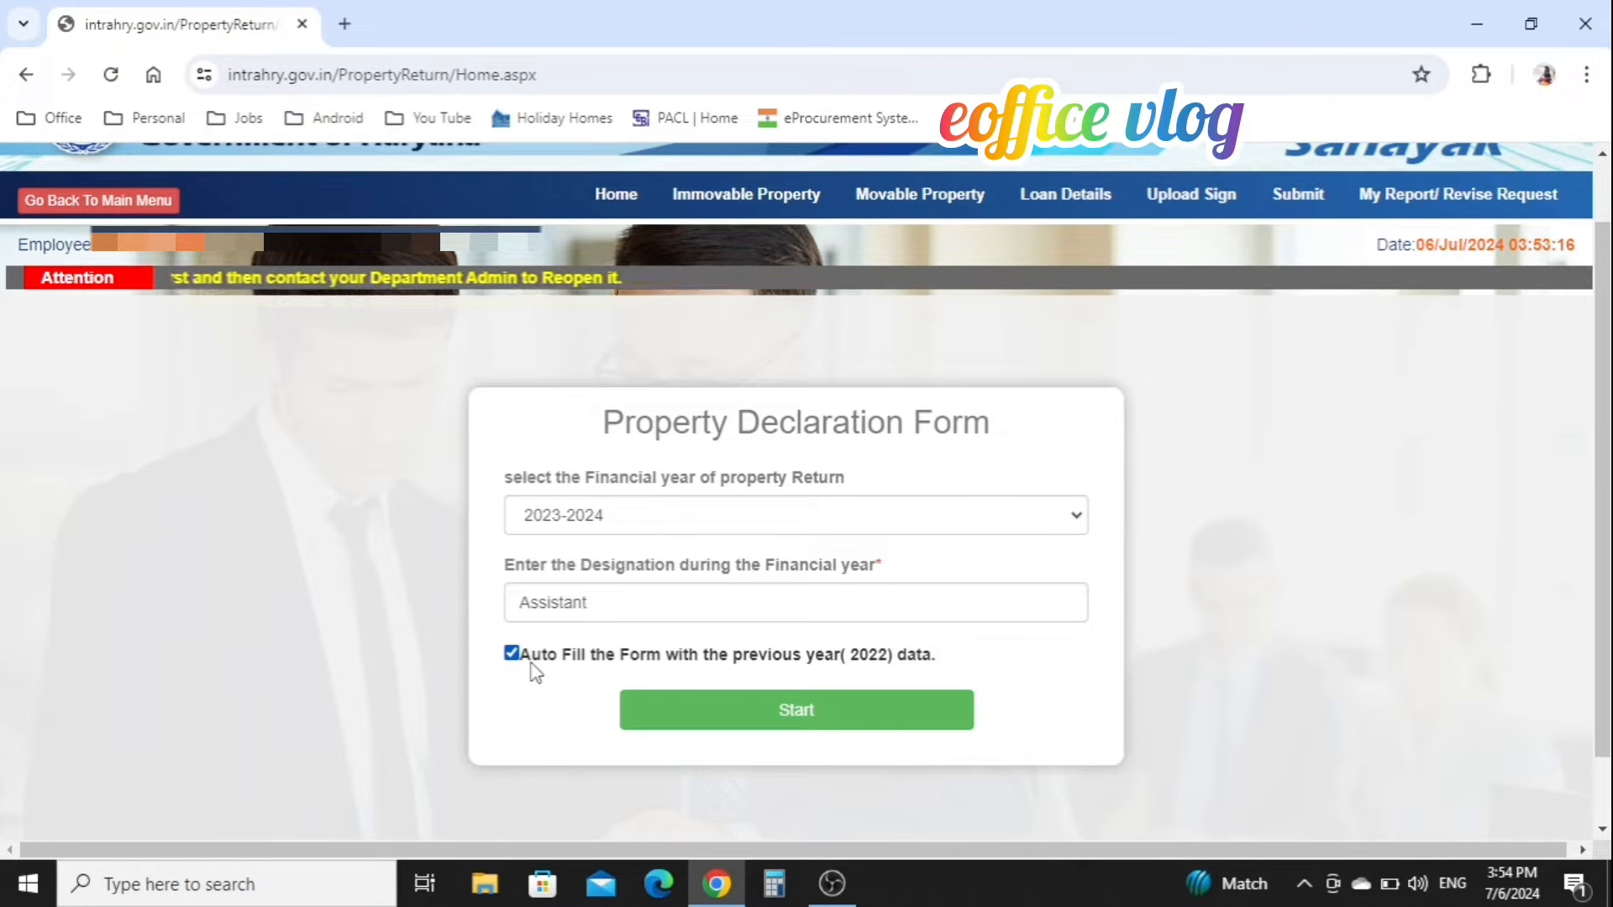
pyautogui.scroll(-1, 1359, 393)
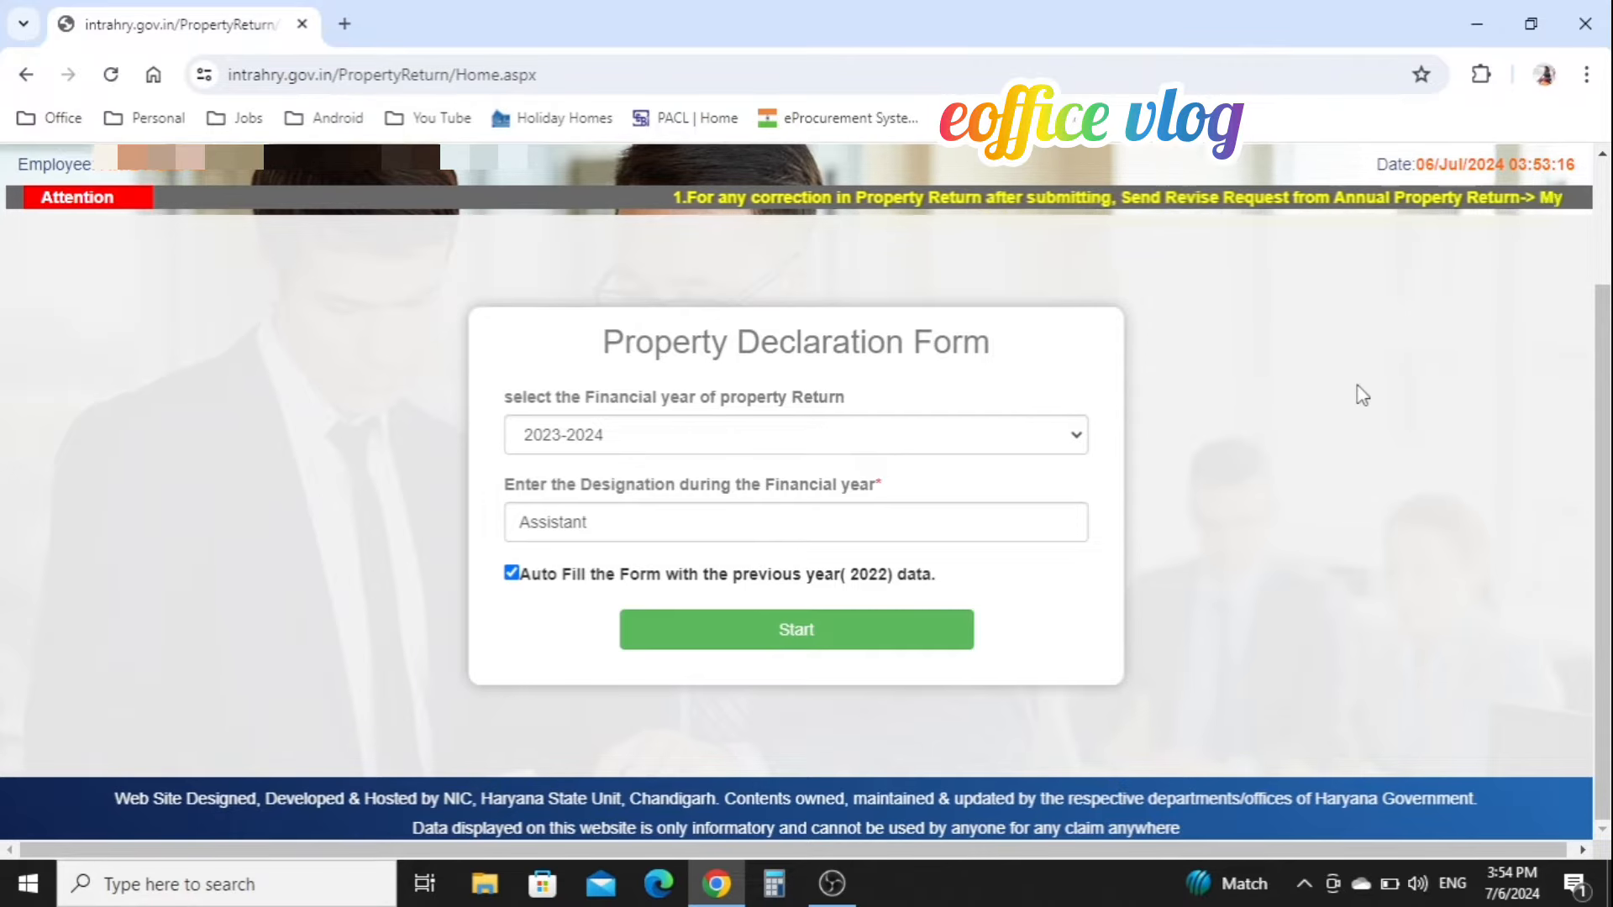
# - Start the 2023-2024 return and review the four carried-over immovable properties
pyautogui.click(802, 645)
pyautogui.scroll(-10, 1450, 555)
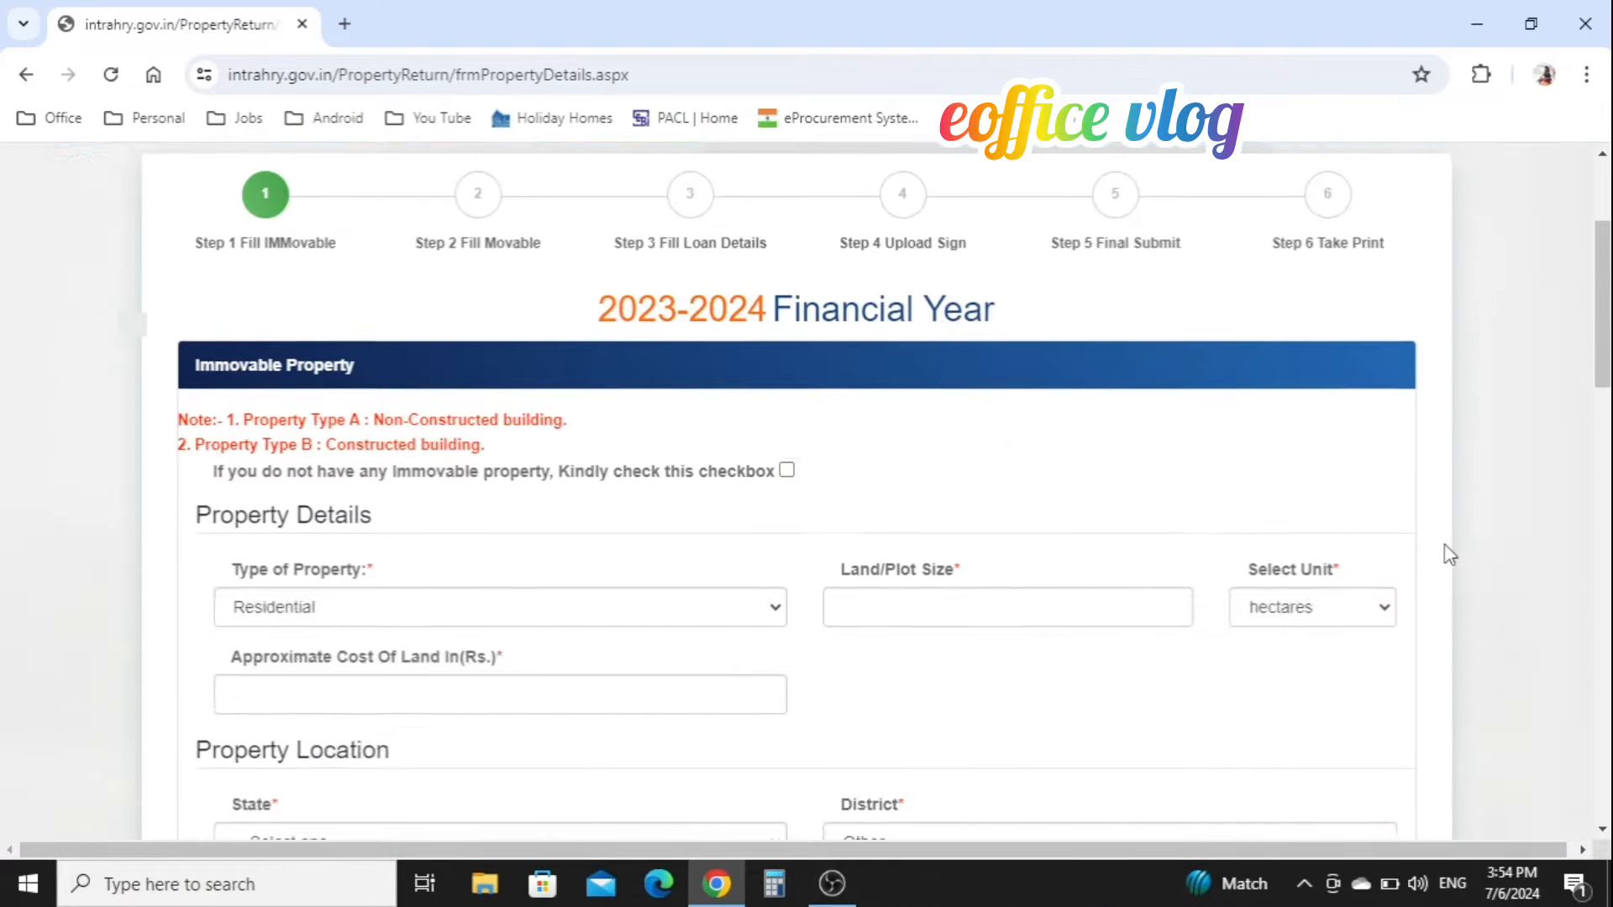
pyautogui.scroll(-10, 1447, 550)
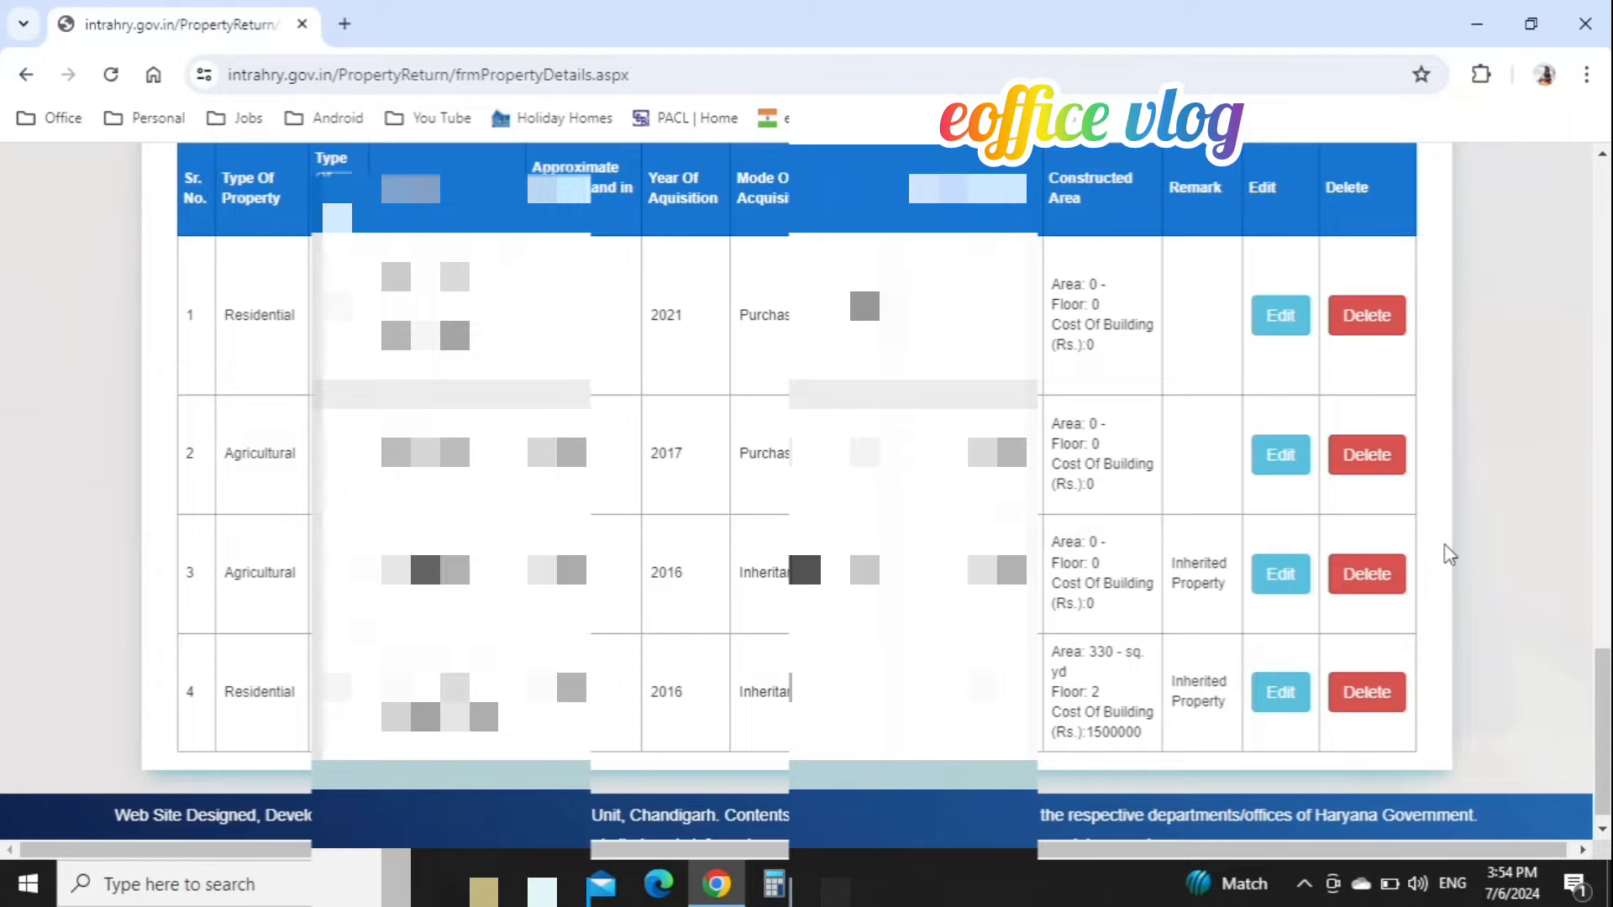
pyautogui.scroll(20, 1445, 543)
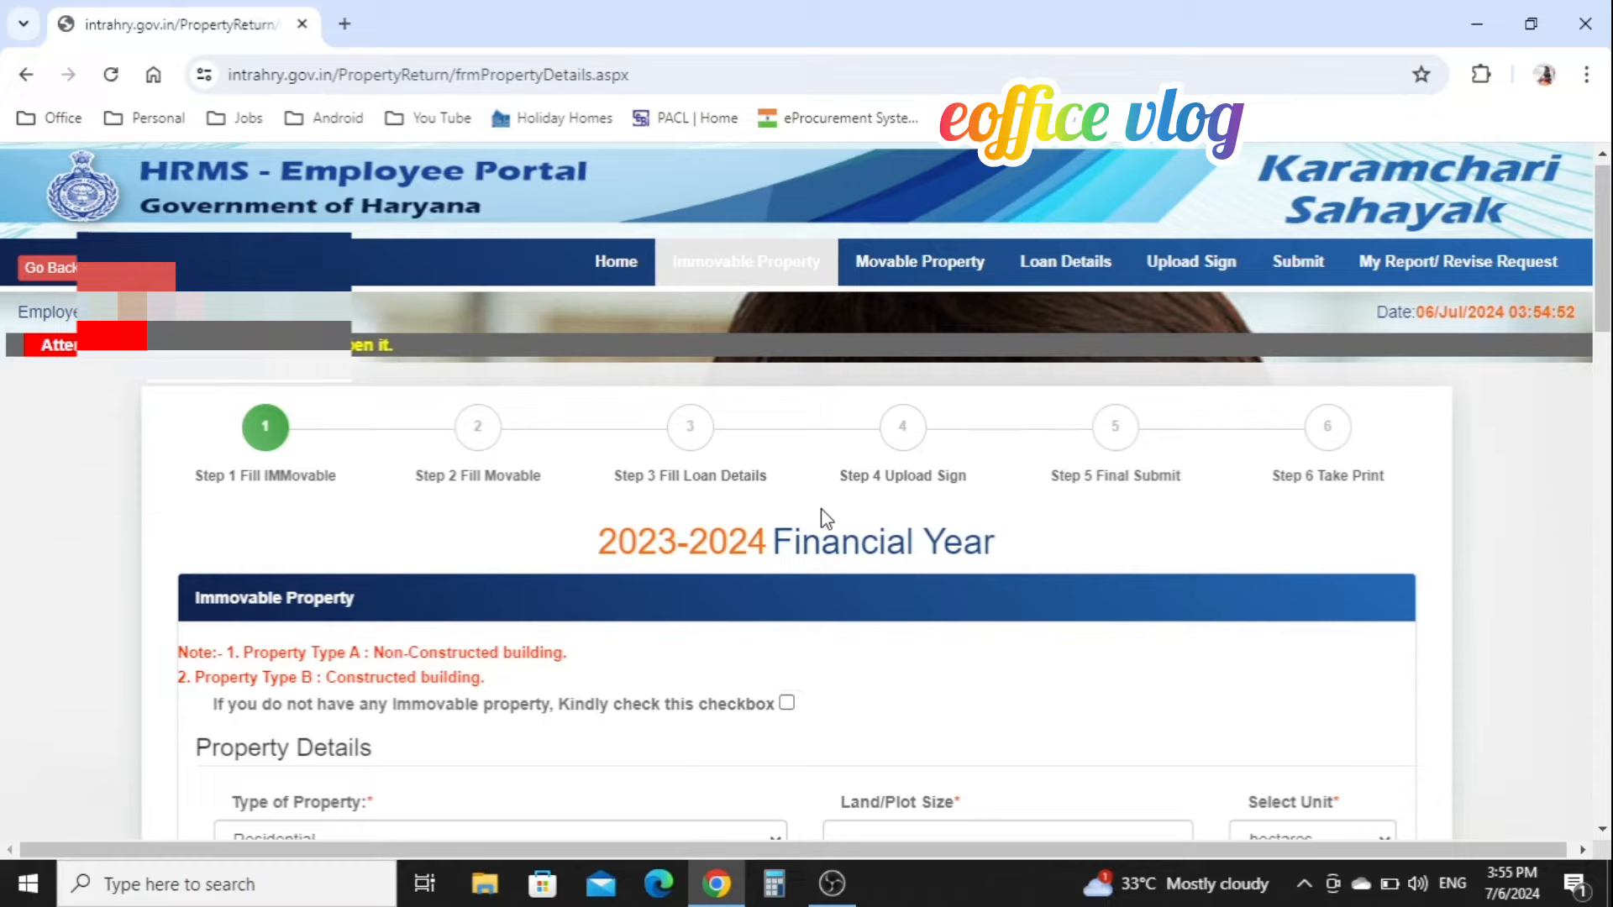
pyautogui.scroll(-2, 1218, 532)
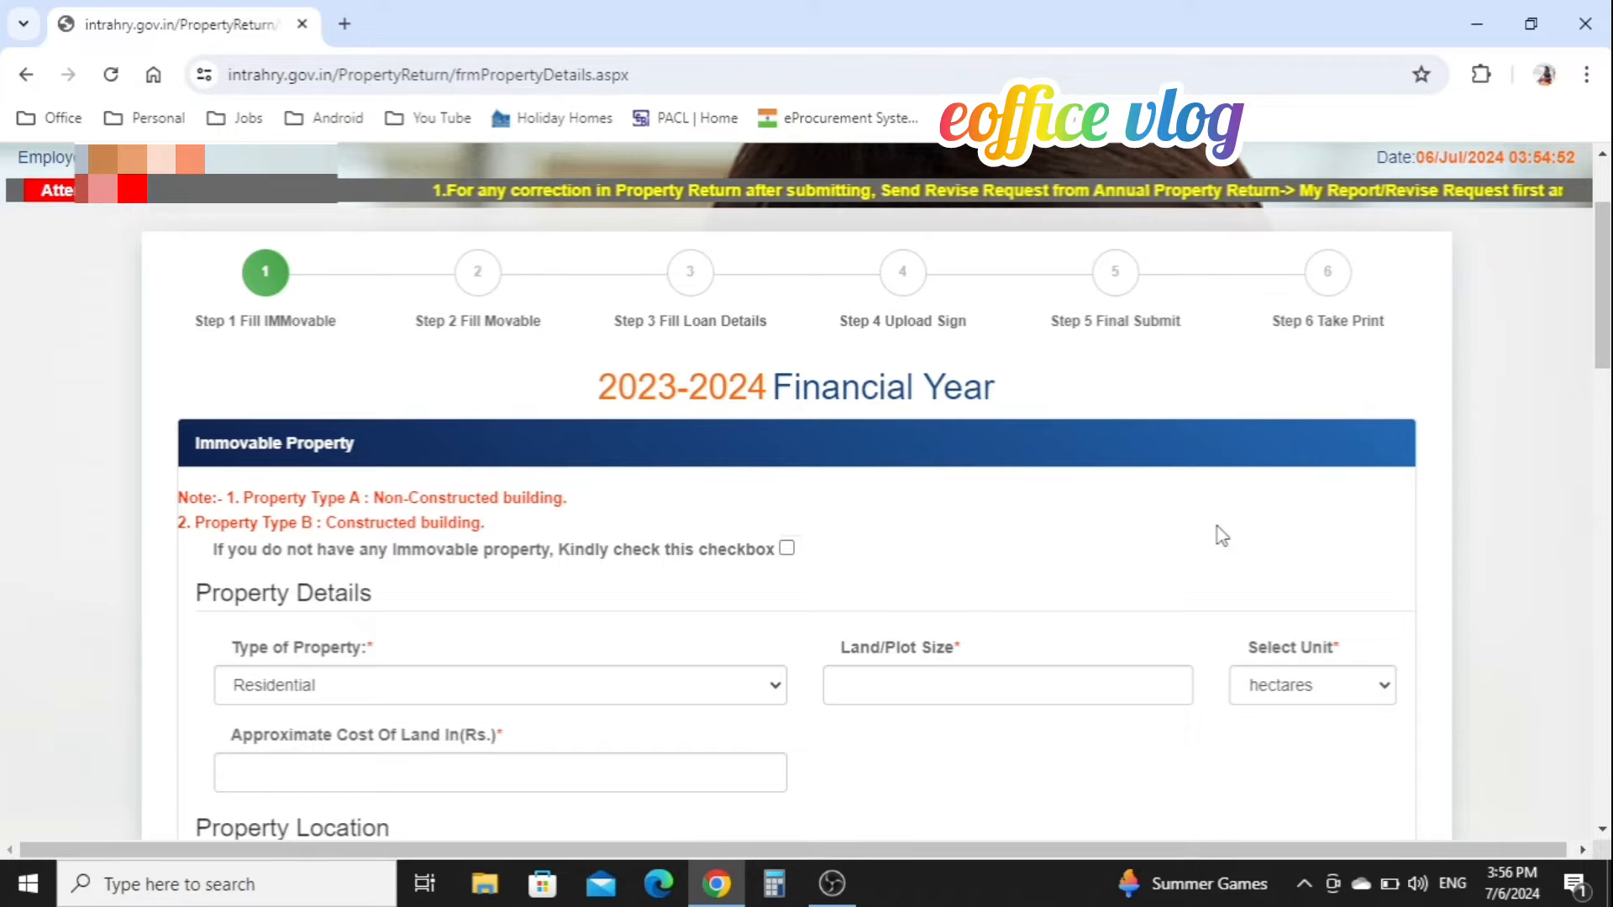
pyautogui.scroll(-1, 1222, 535)
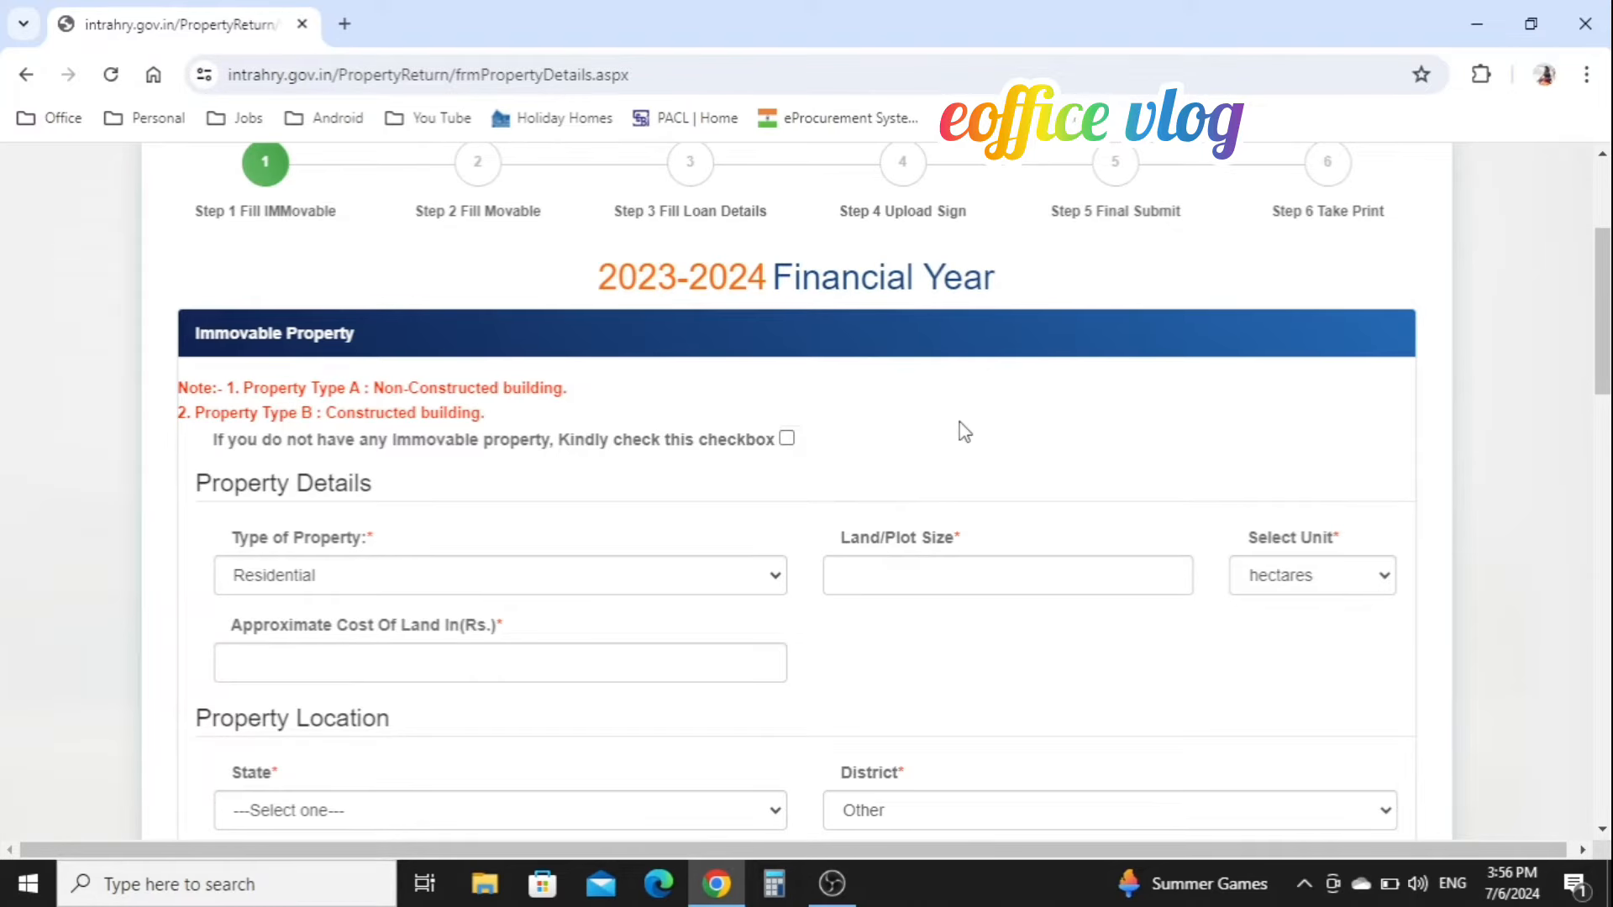
pyautogui.scroll(-2, 964, 432)
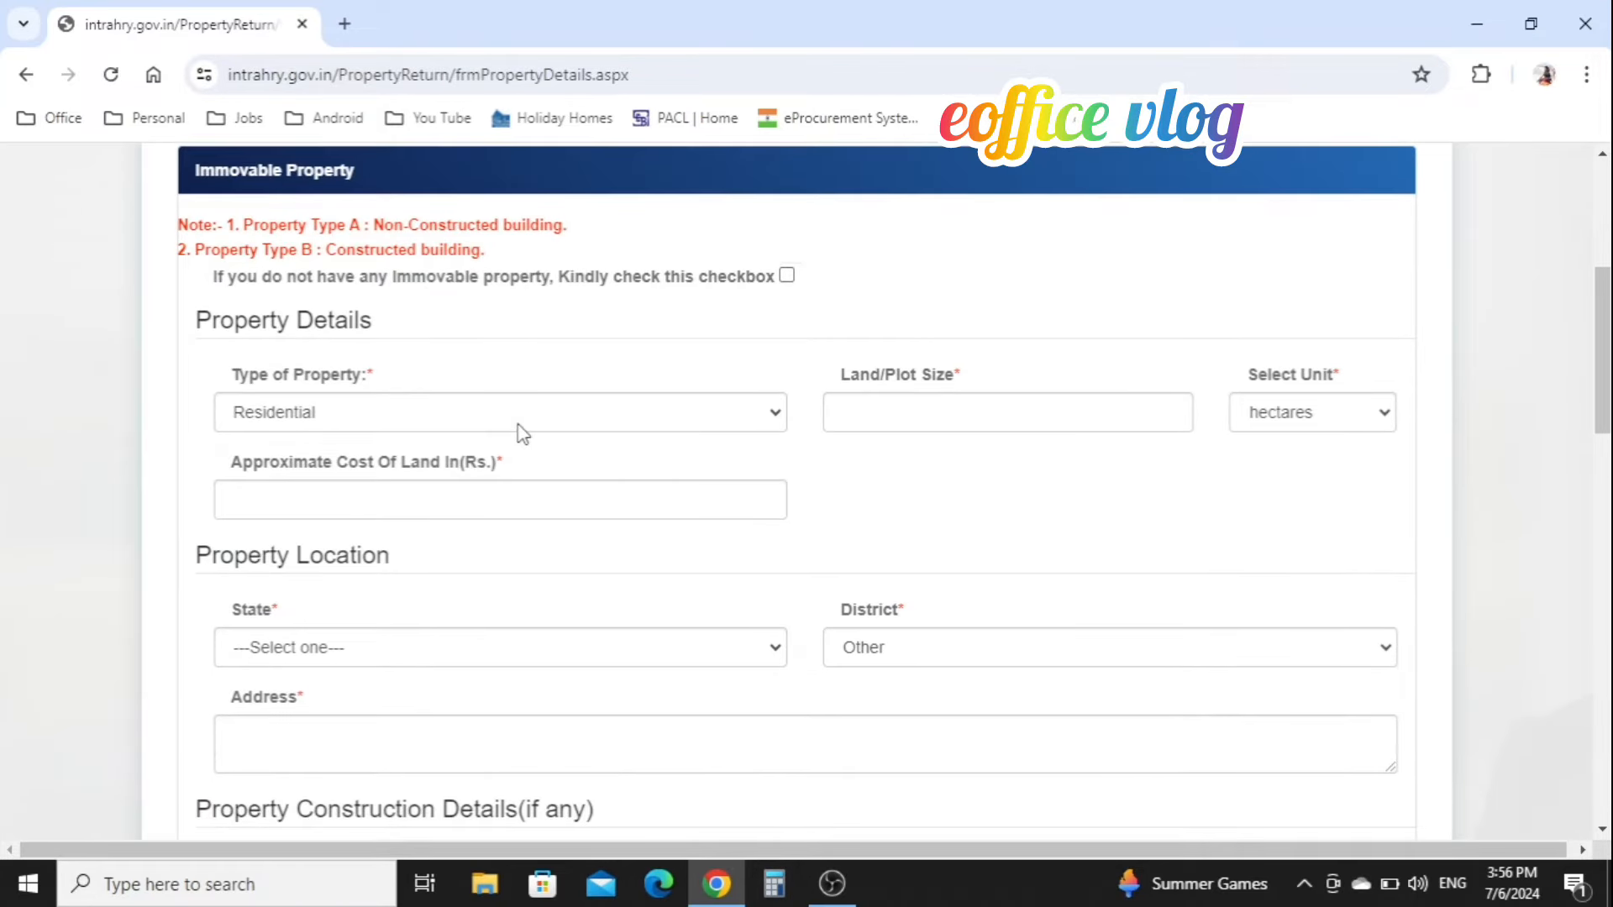
pyautogui.click(522, 430)
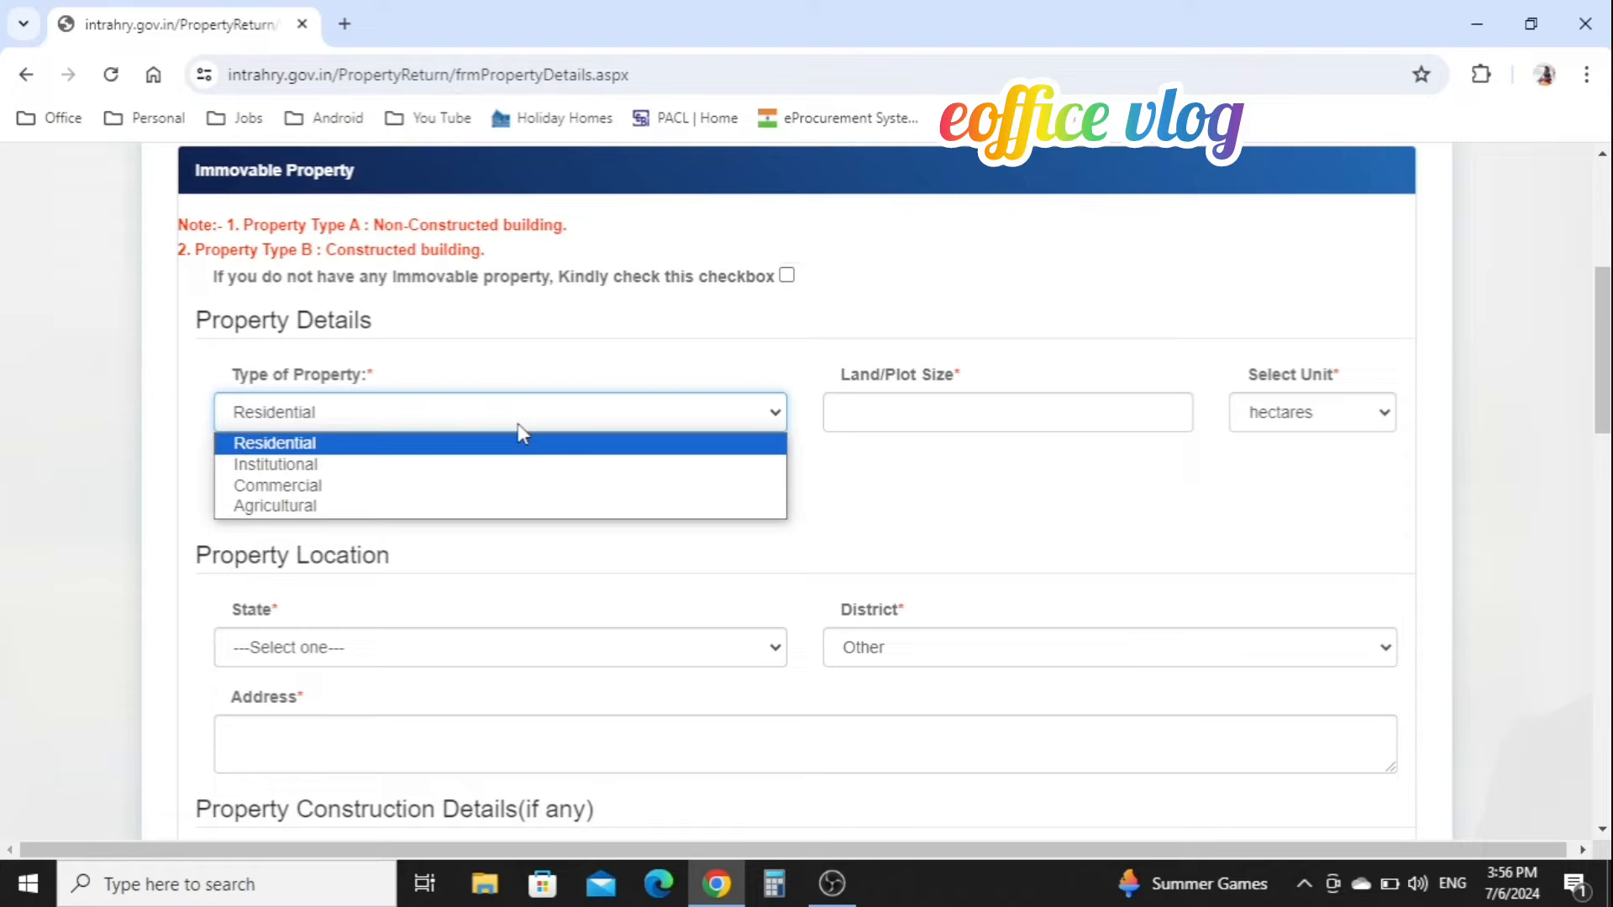
pyautogui.click(1038, 411)
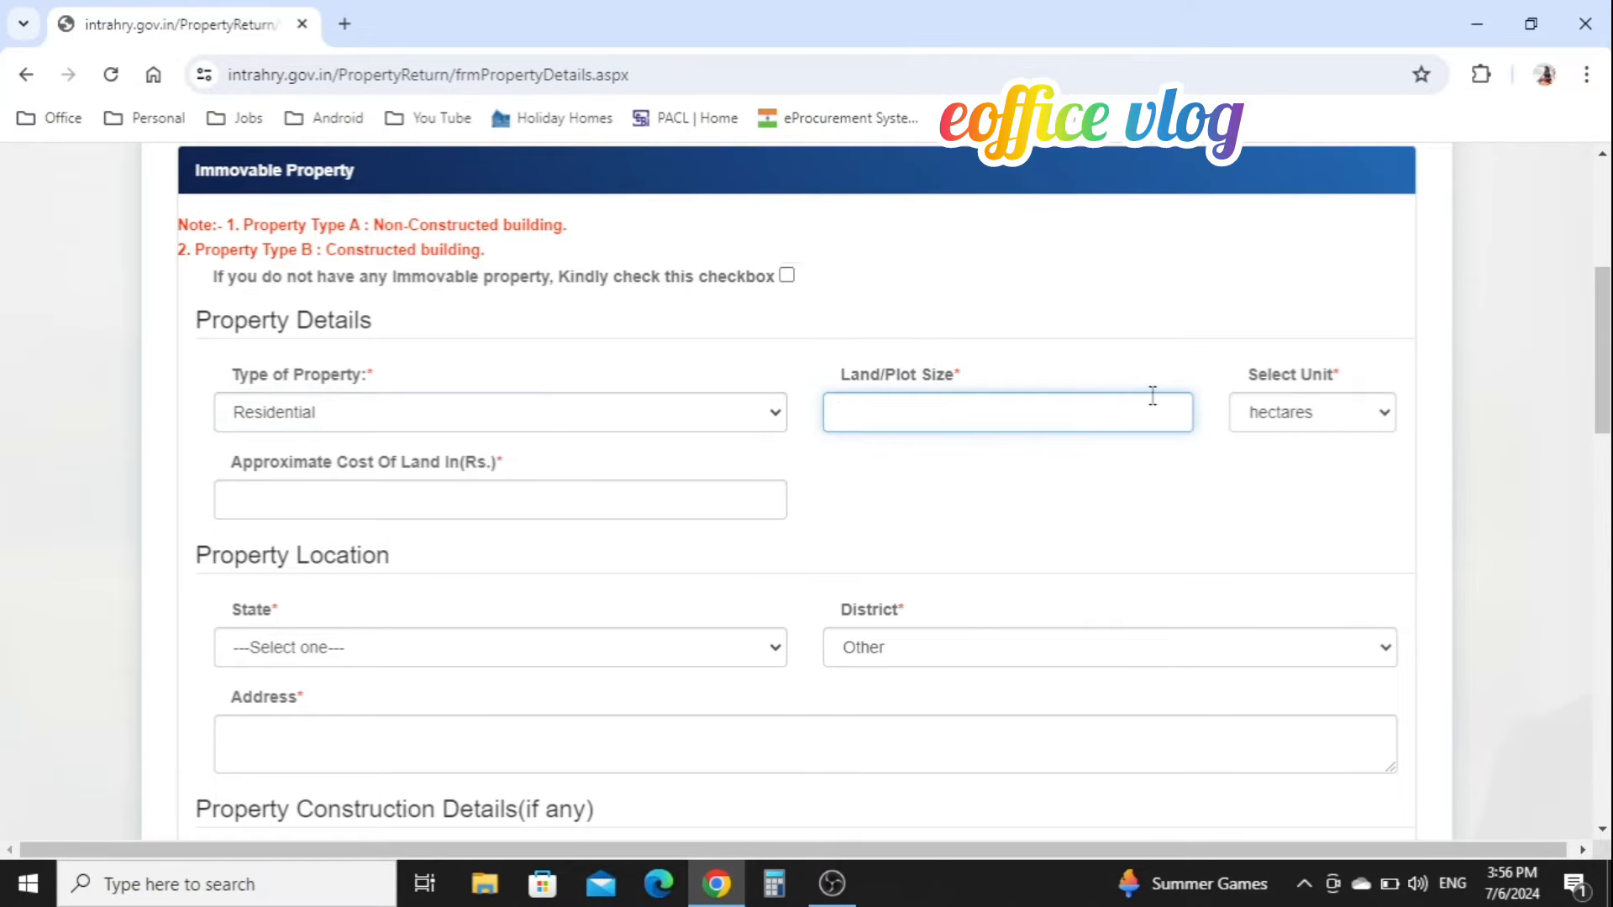
pyautogui.click(1307, 429)
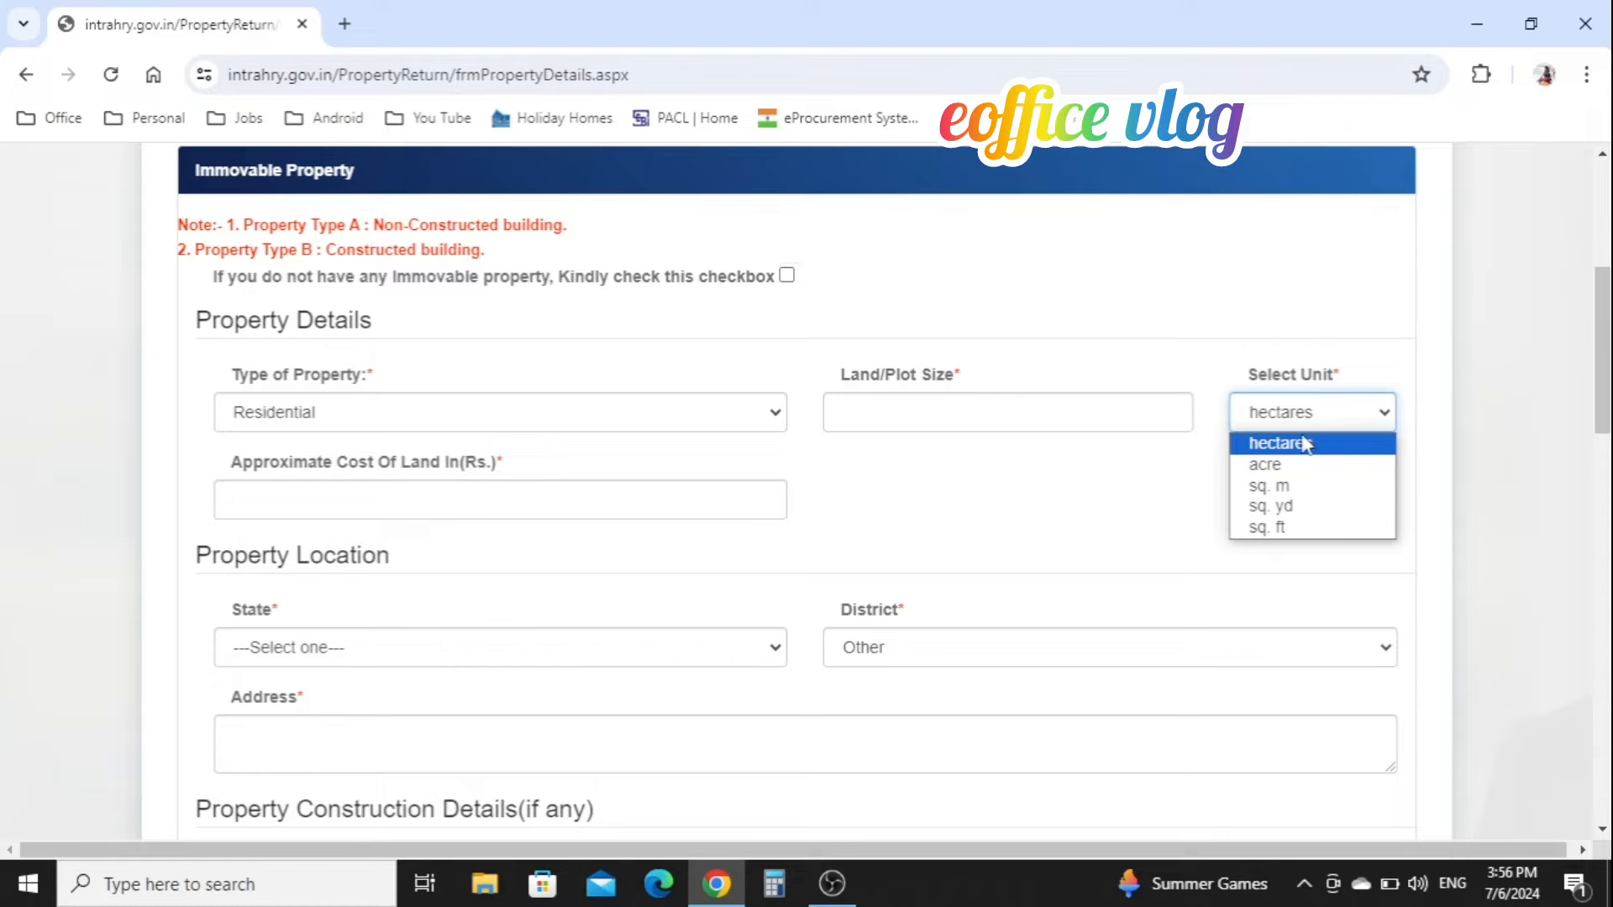
pyautogui.click(1163, 511)
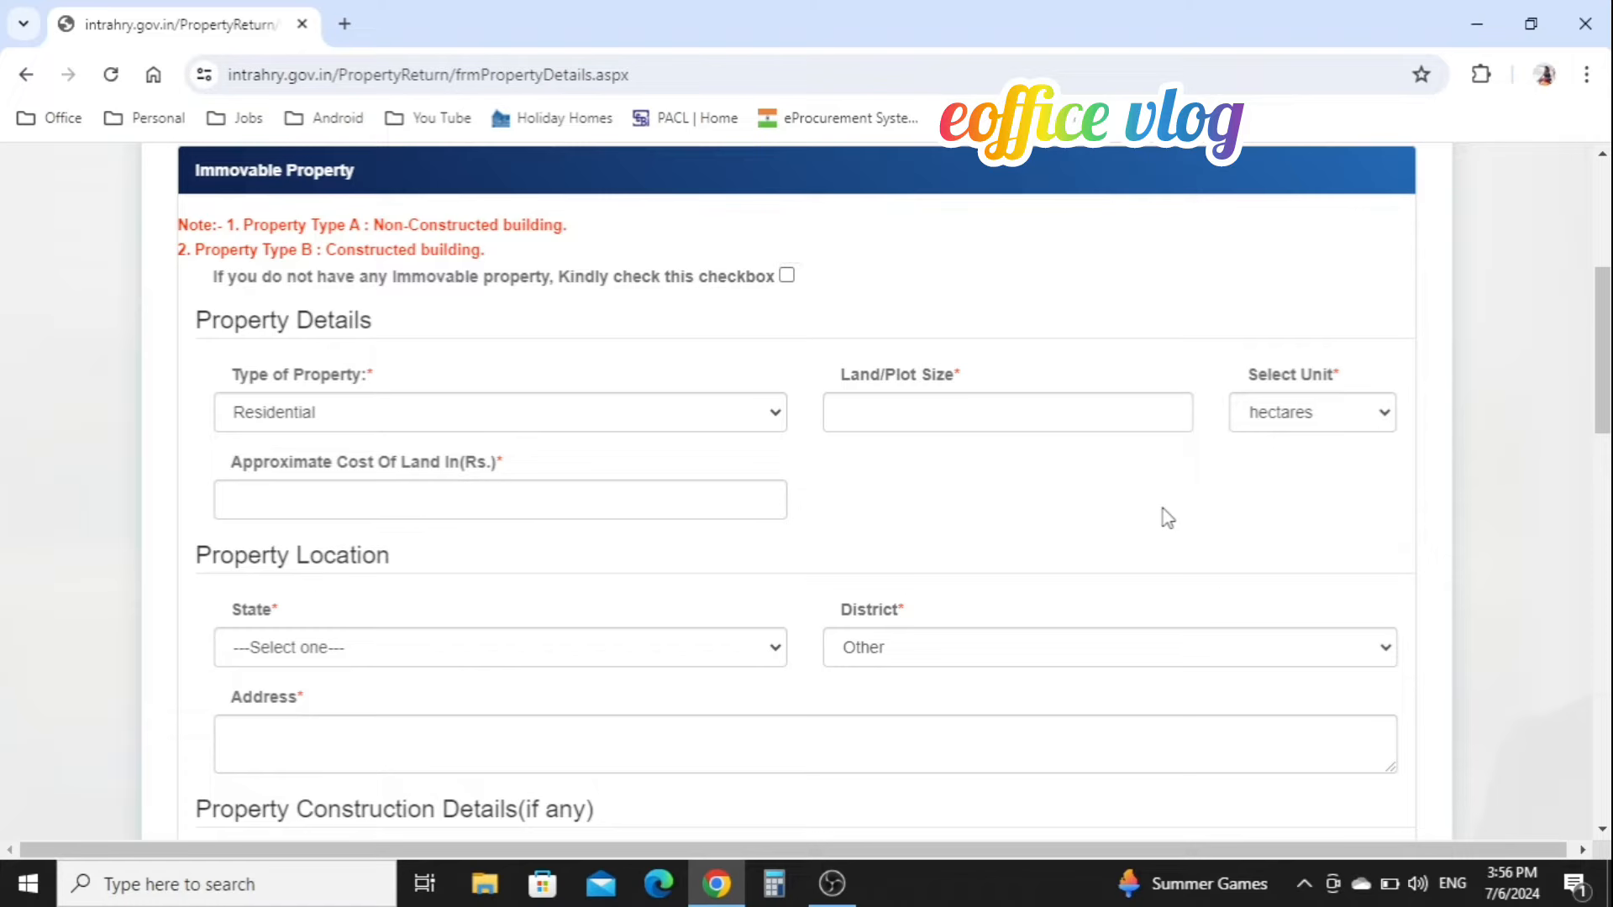
pyautogui.scroll(-2, 1168, 517)
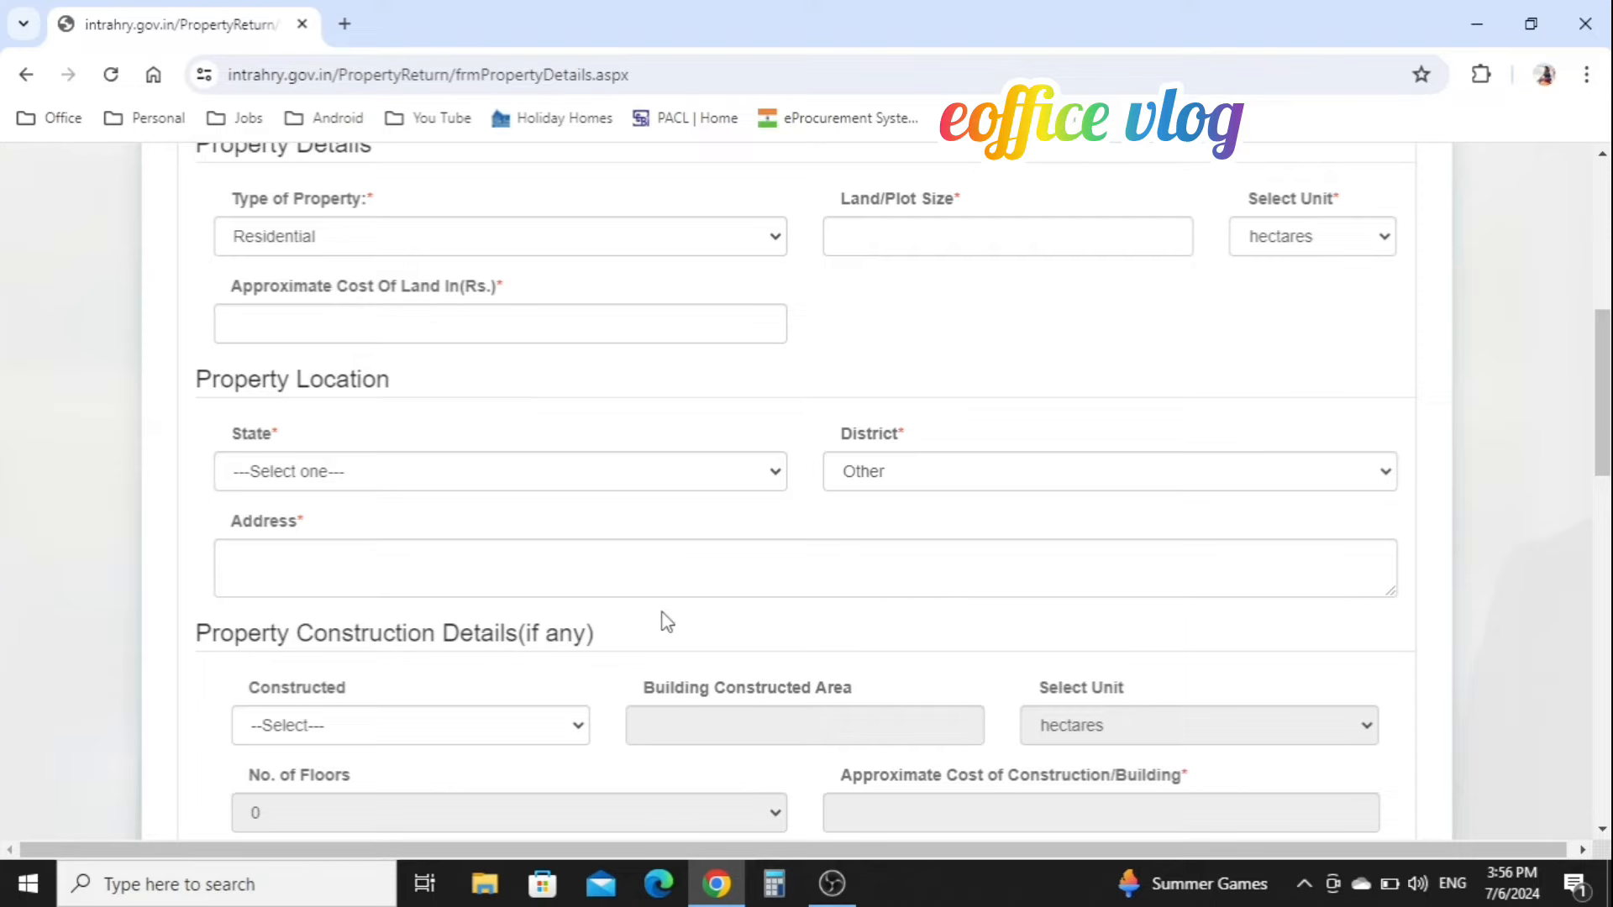
pyautogui.scroll(-1, 667, 622)
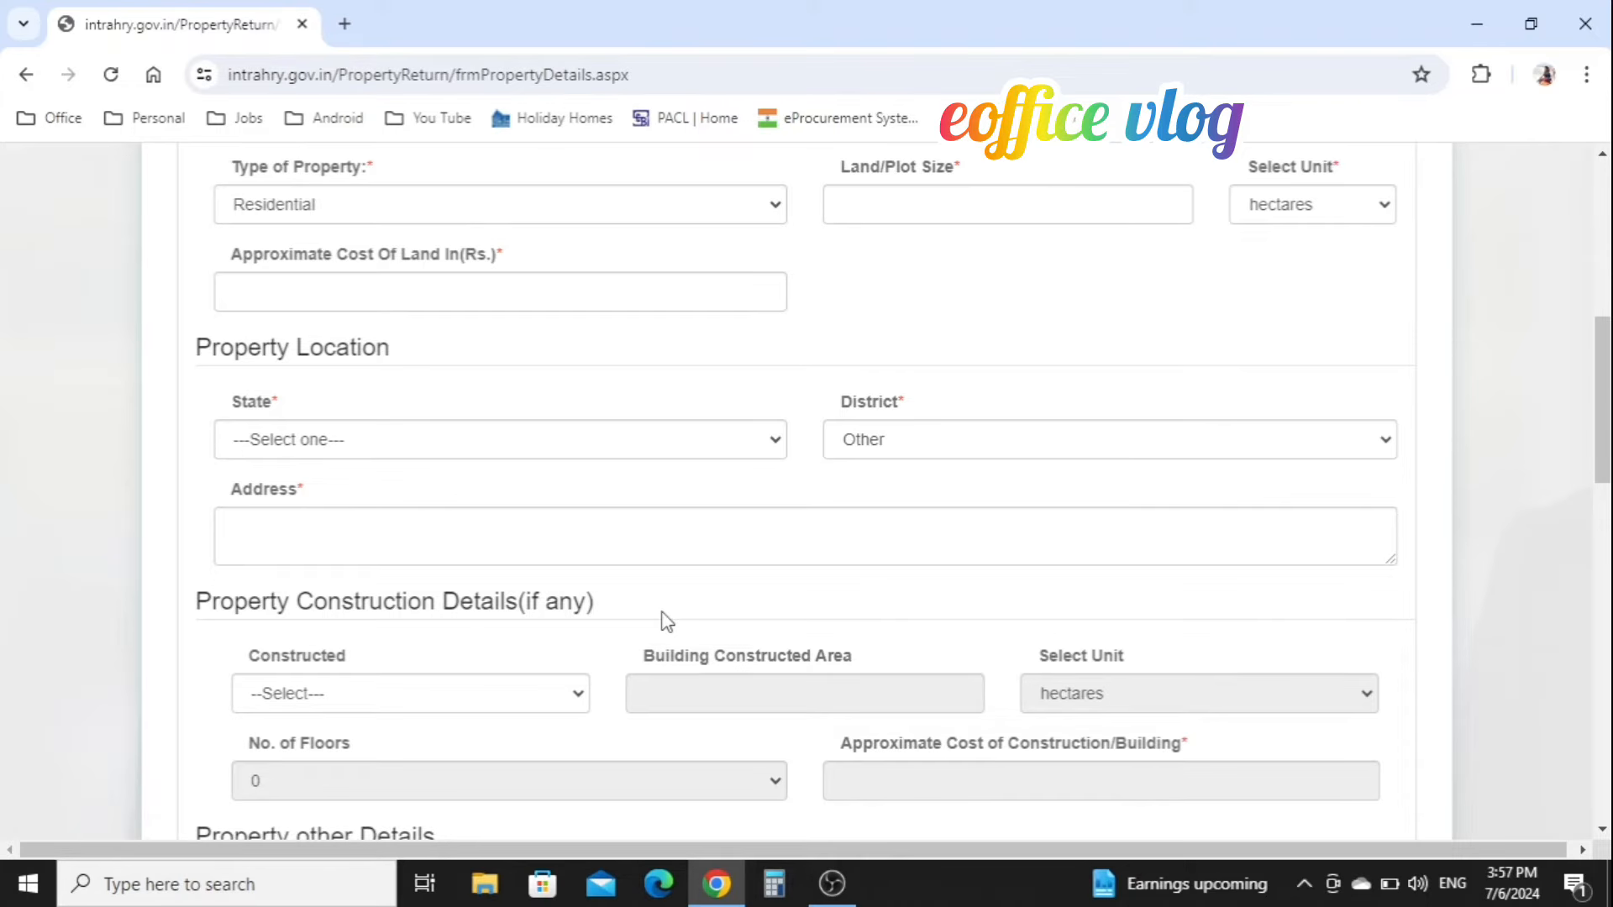
pyautogui.scroll(-2, 666, 621)
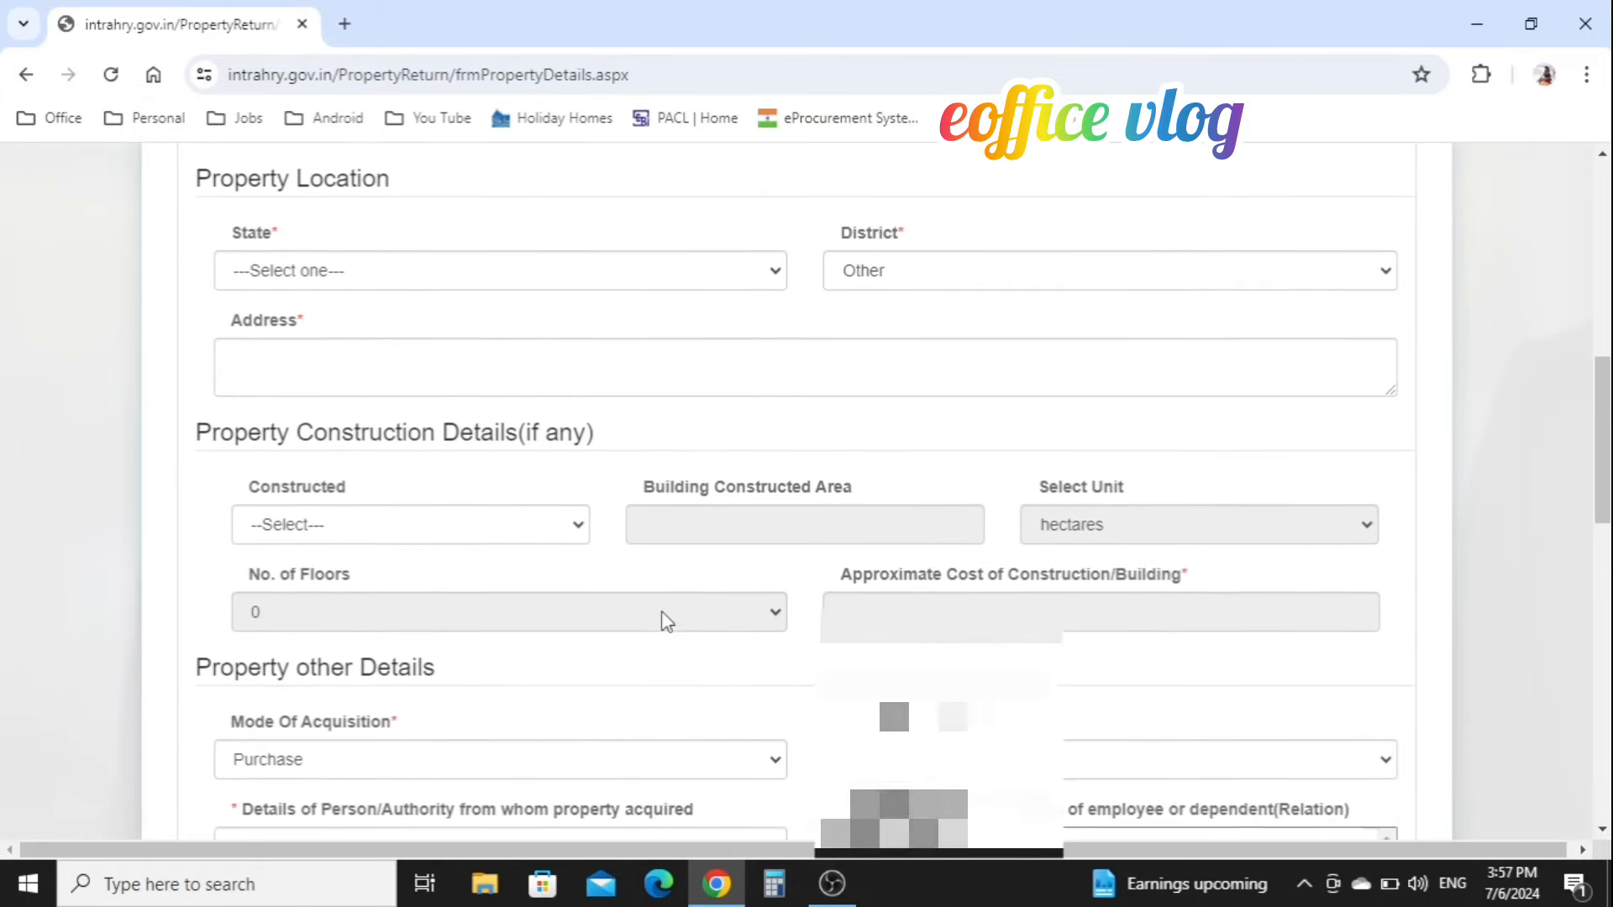
pyautogui.scroll(-1, 664, 616)
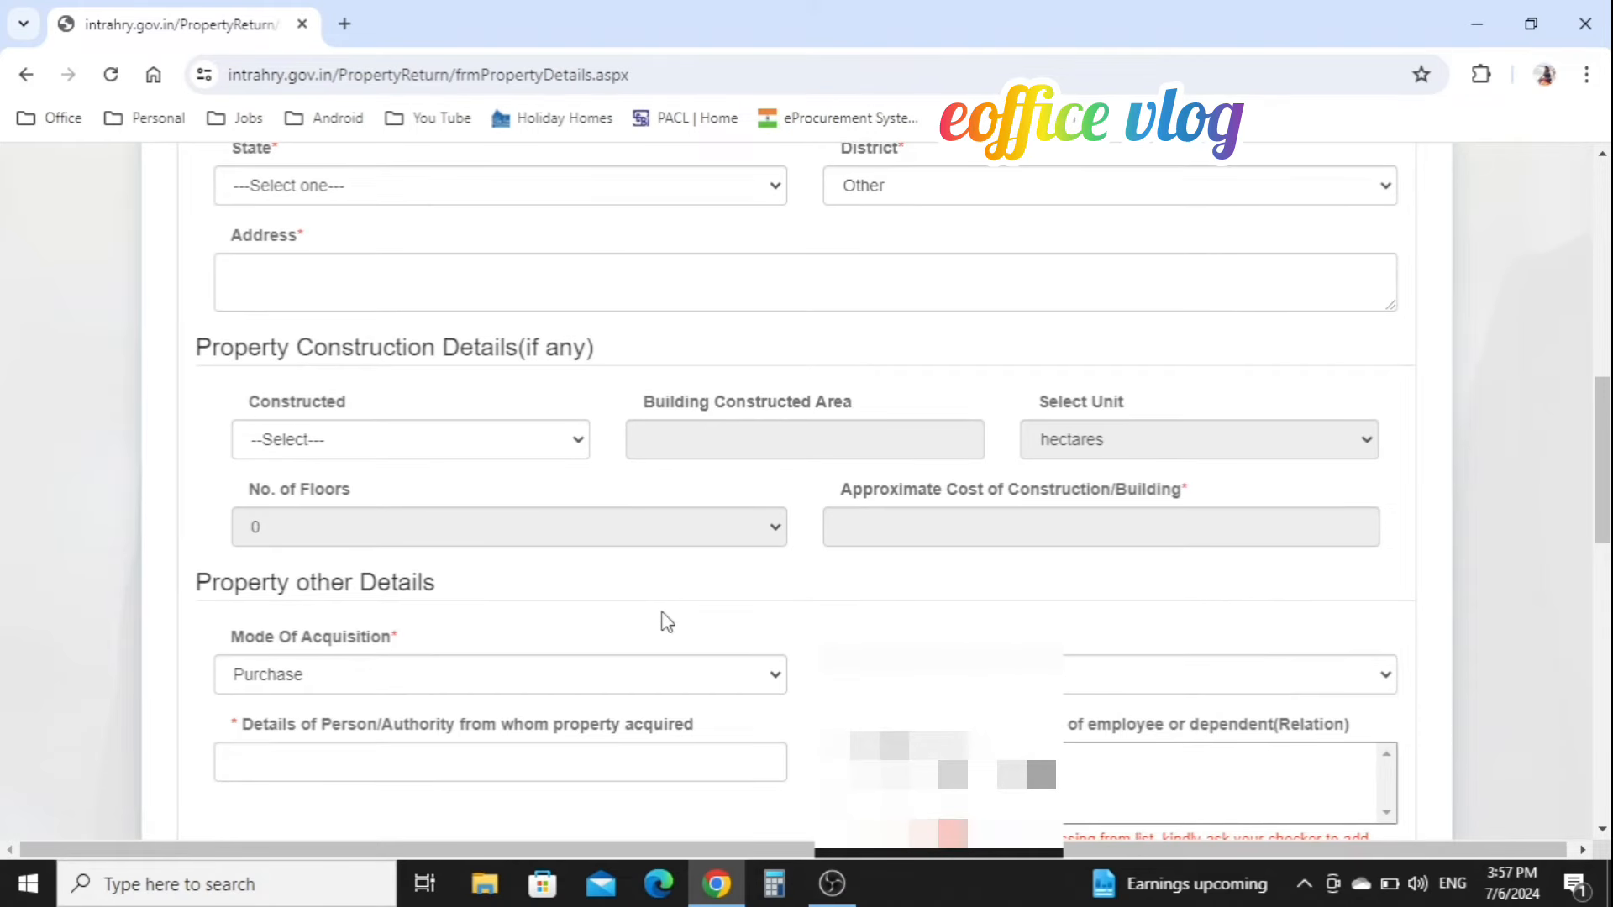
pyautogui.scroll(1, 667, 622)
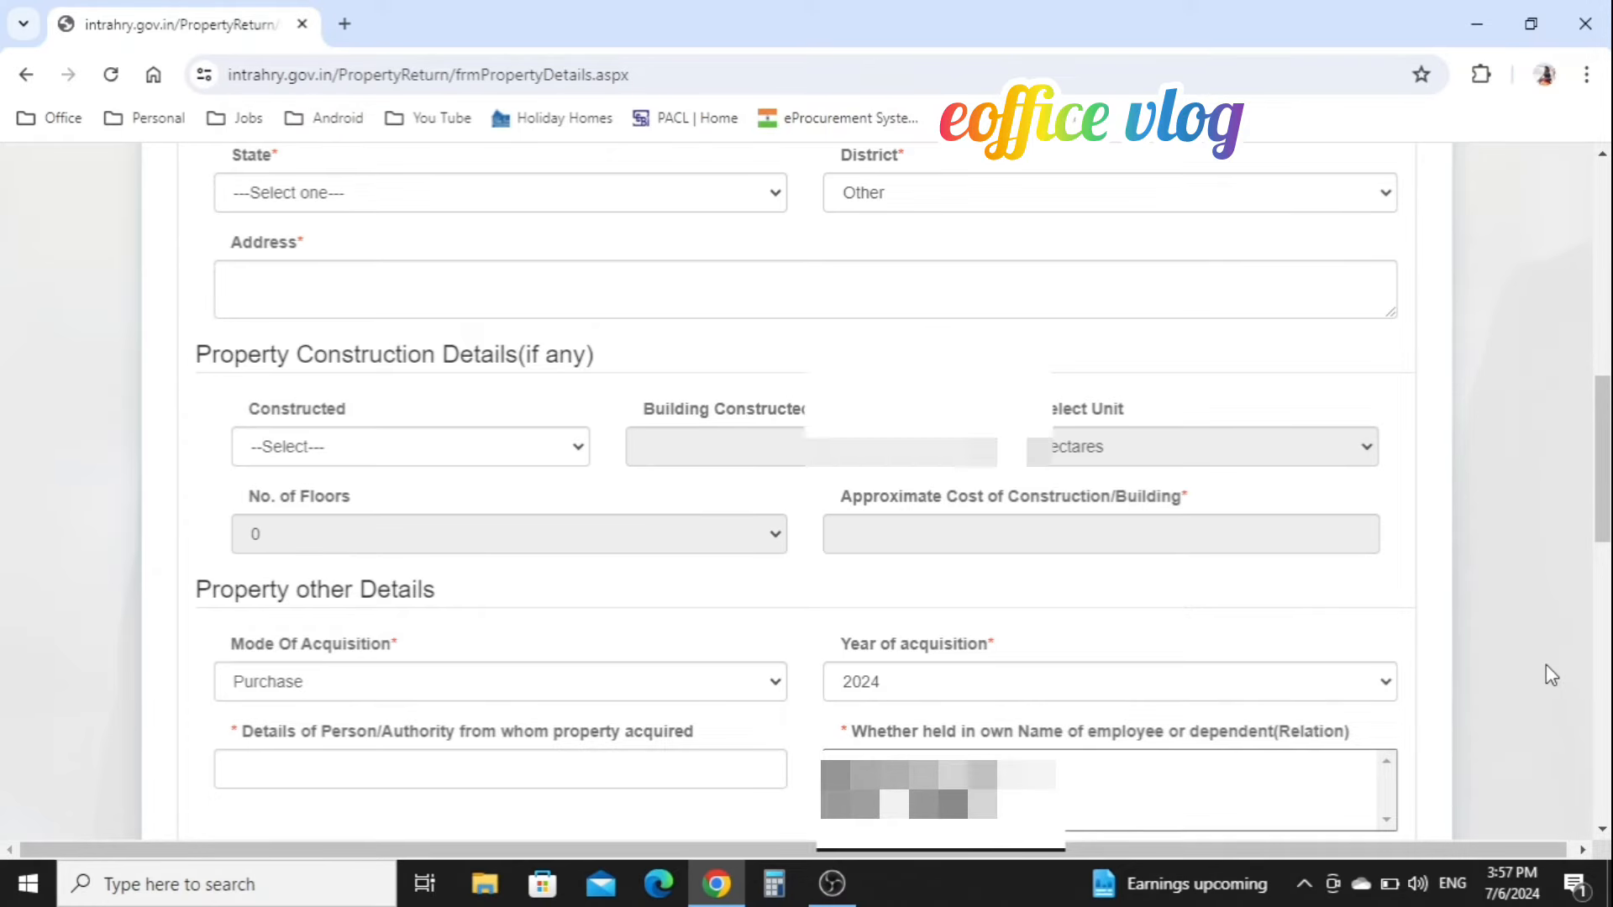
pyautogui.scroll(-5, 955, 621)
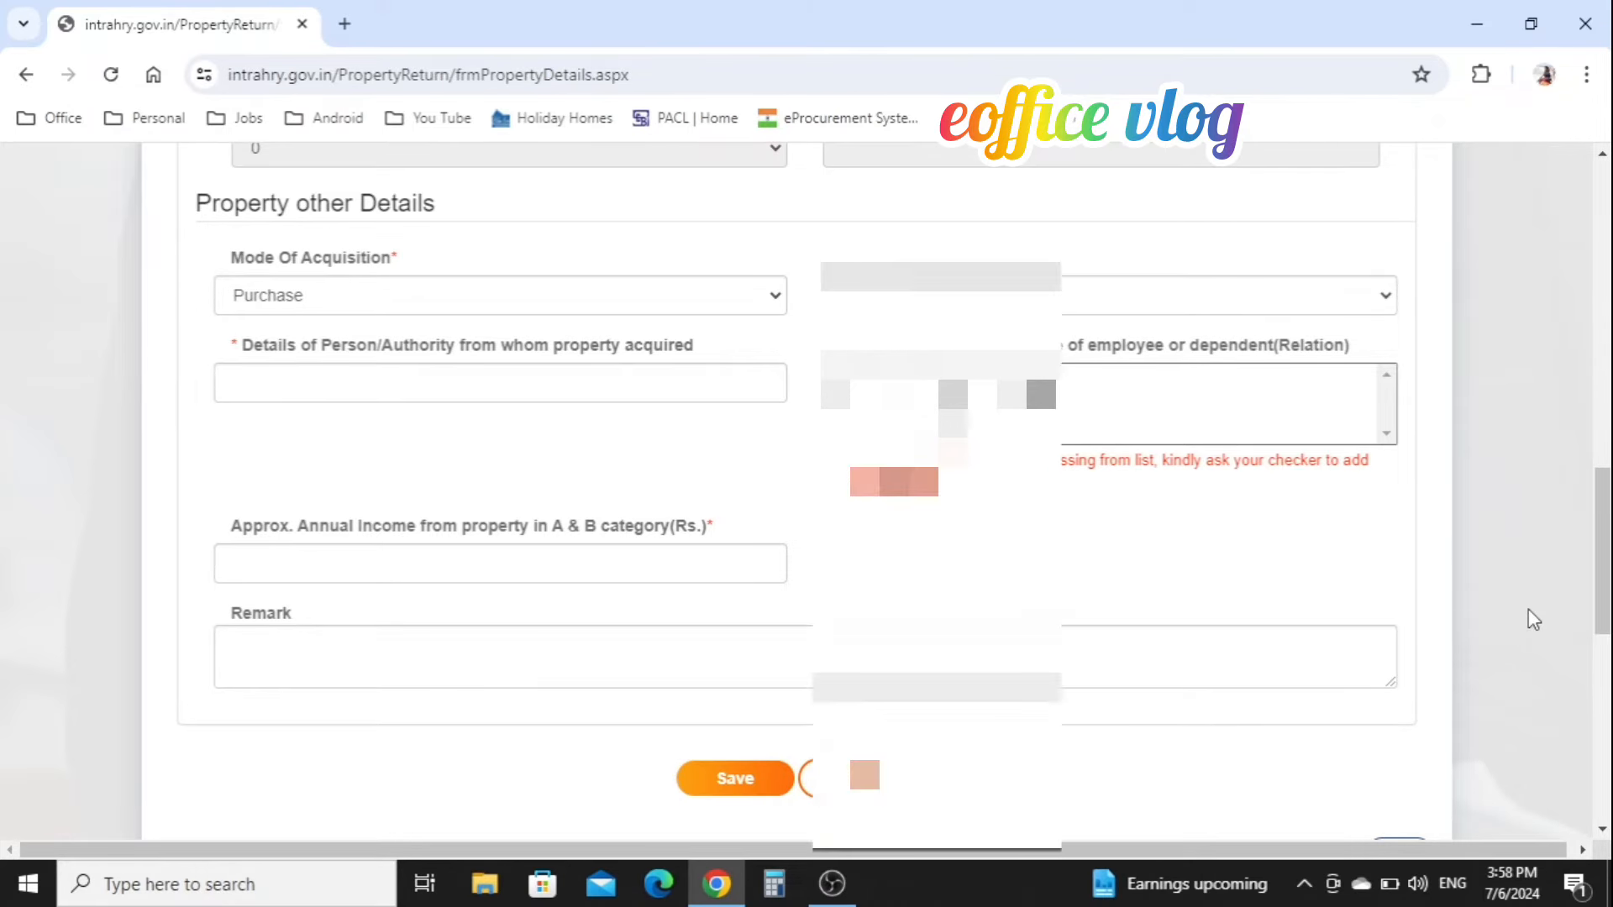
pyautogui.scroll(5, 1528, 610)
pyautogui.scroll(-8, 1529, 610)
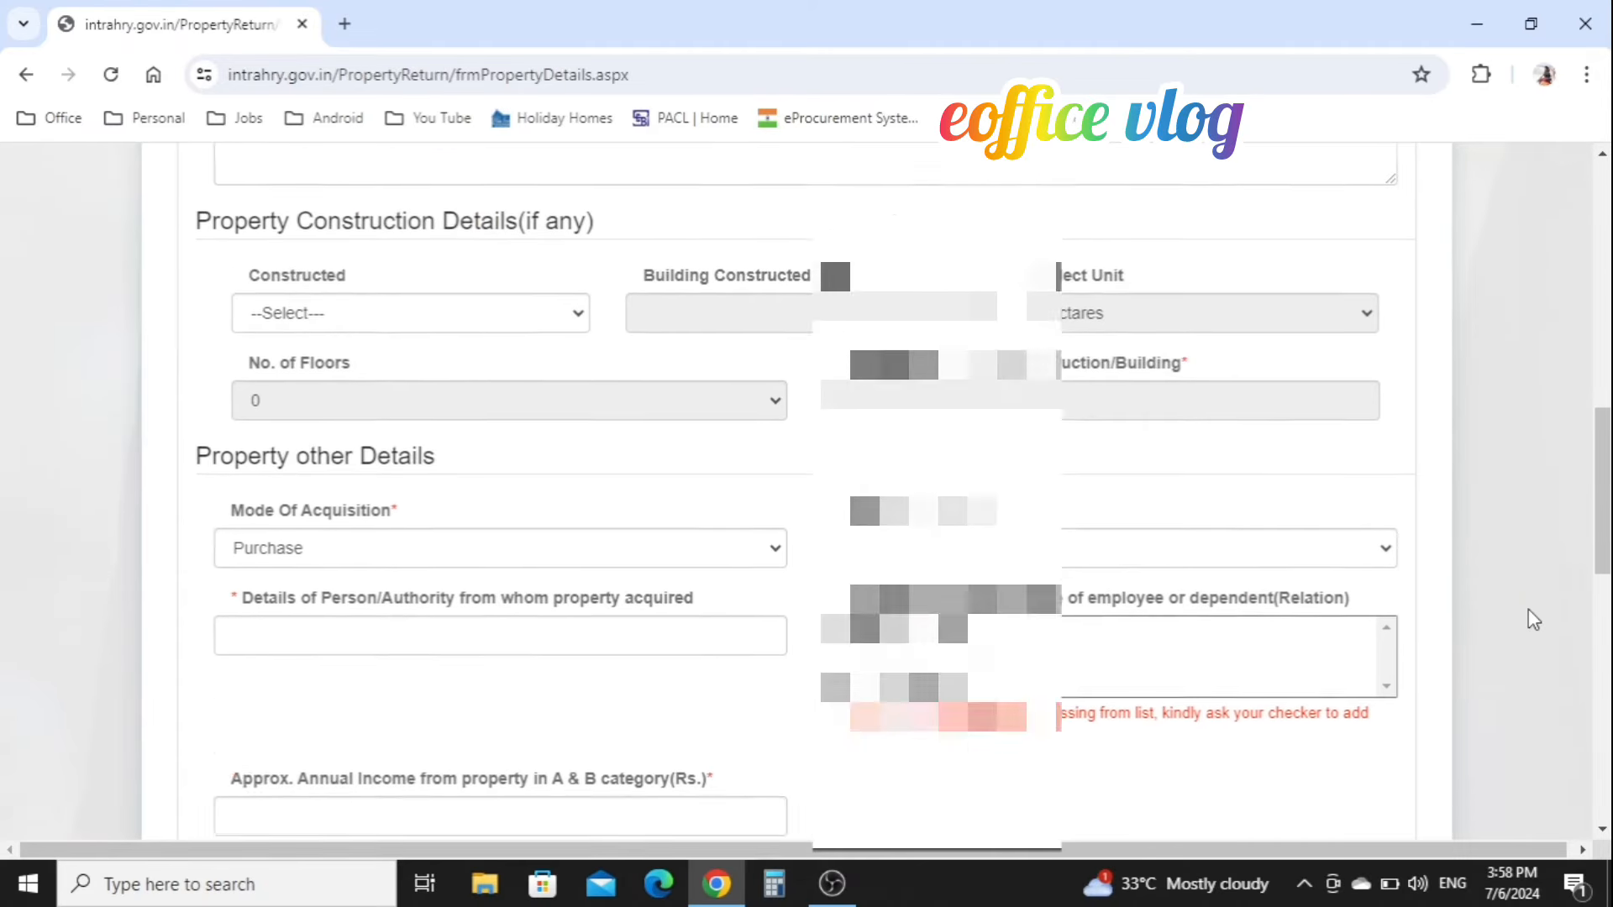
pyautogui.scroll(-1, 1529, 611)
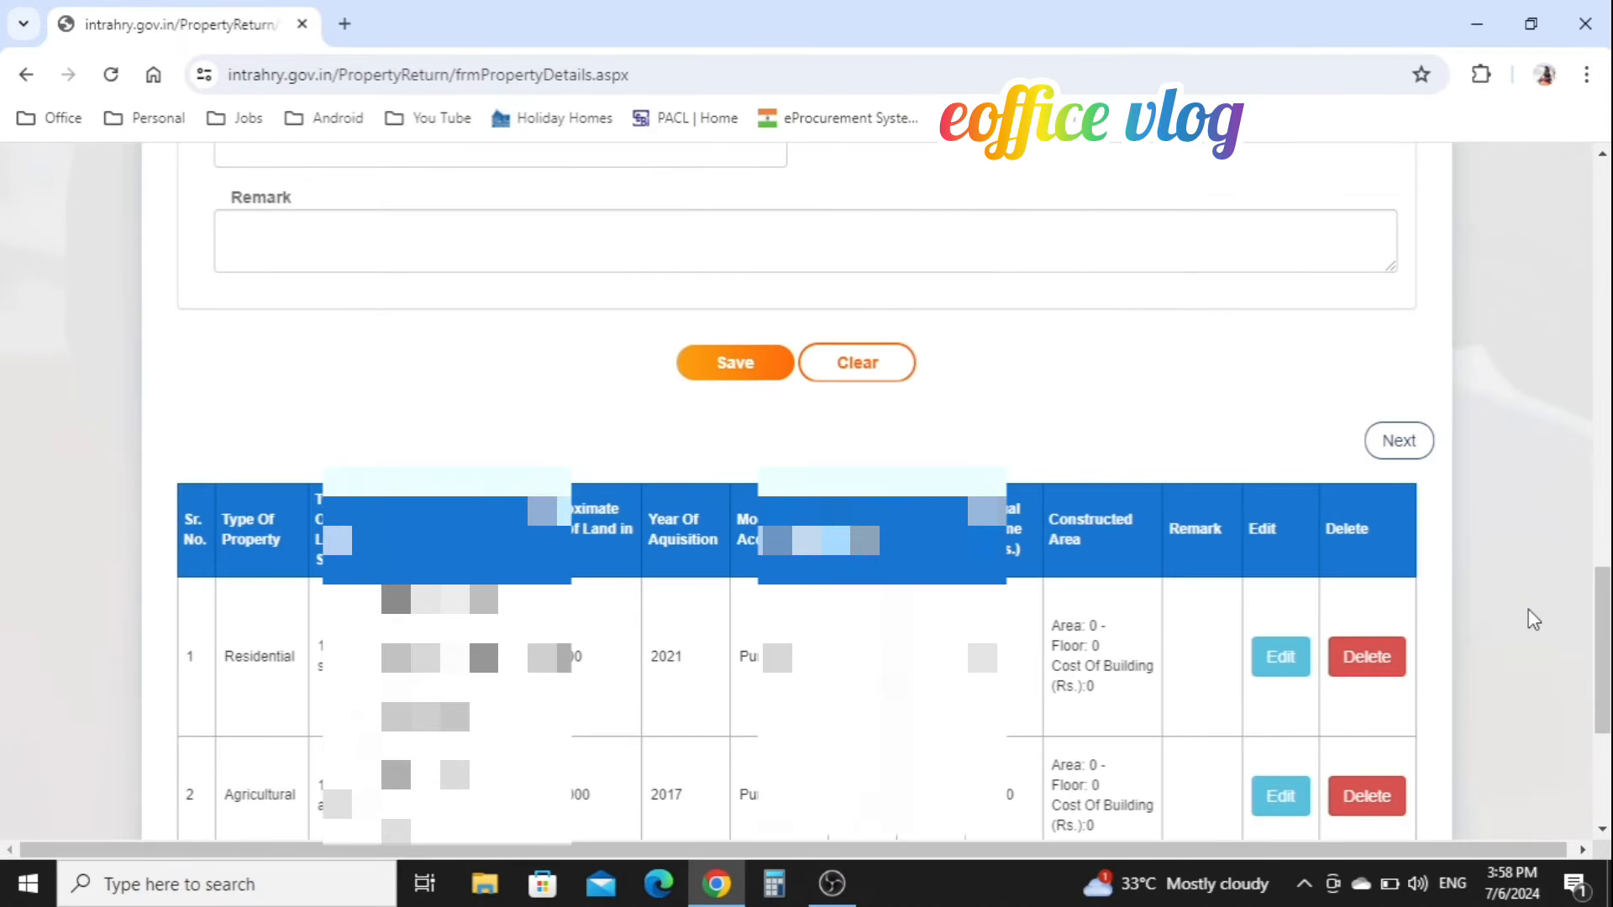
pyautogui.scroll(-3, 1529, 611)
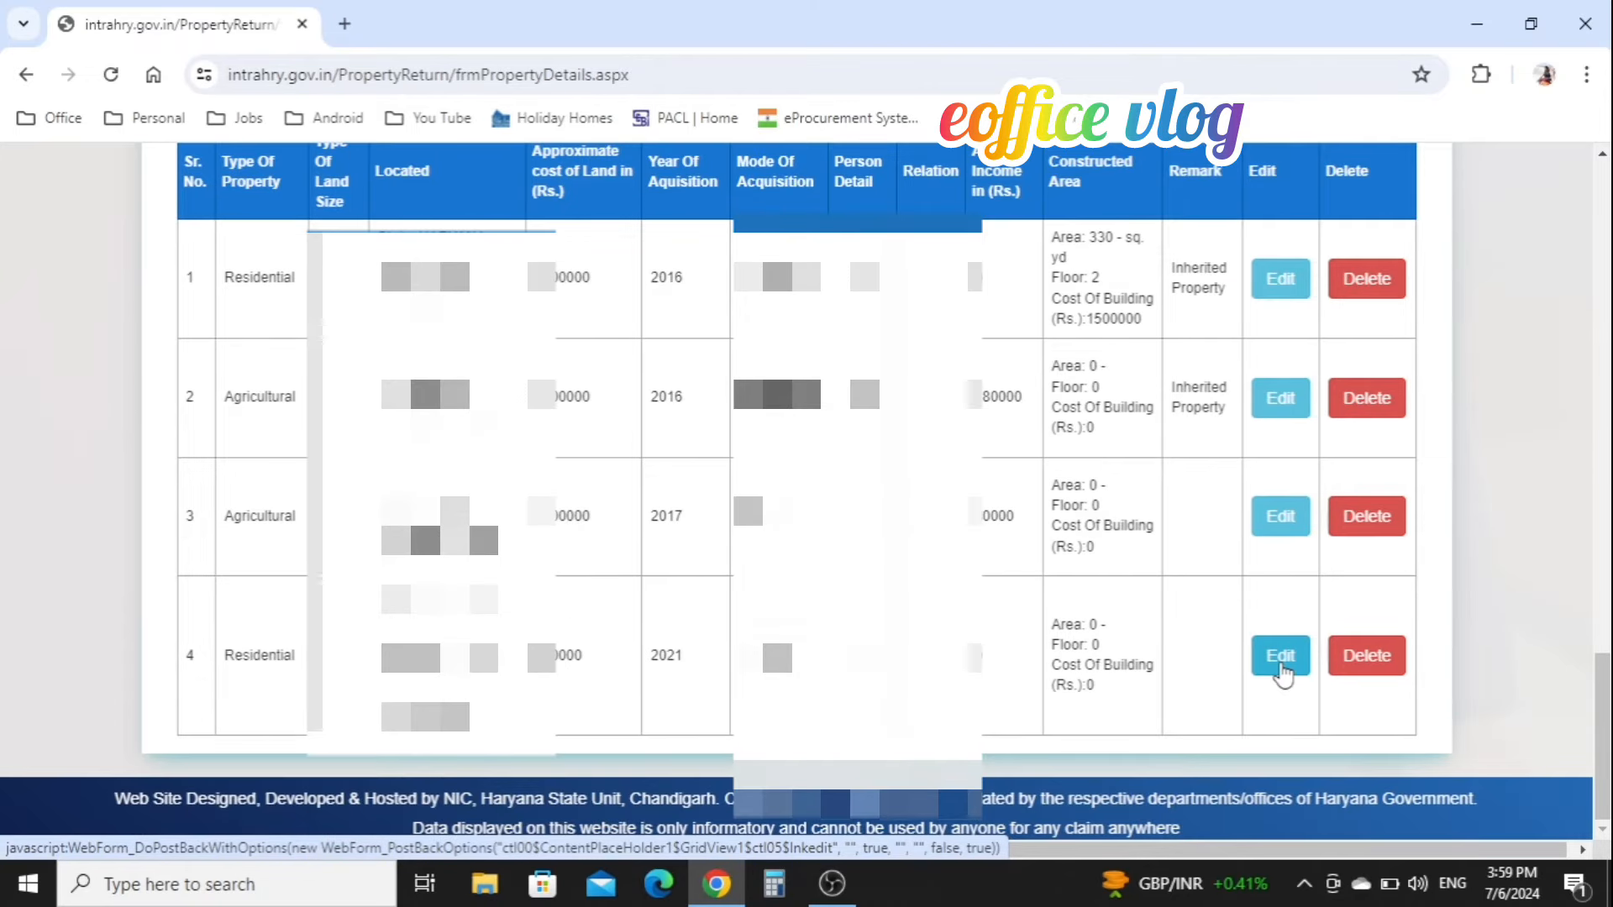
# - Update the fourth immovable property (residential, 2021) and dismiss the confirmation alert
pyautogui.click(1281, 664)
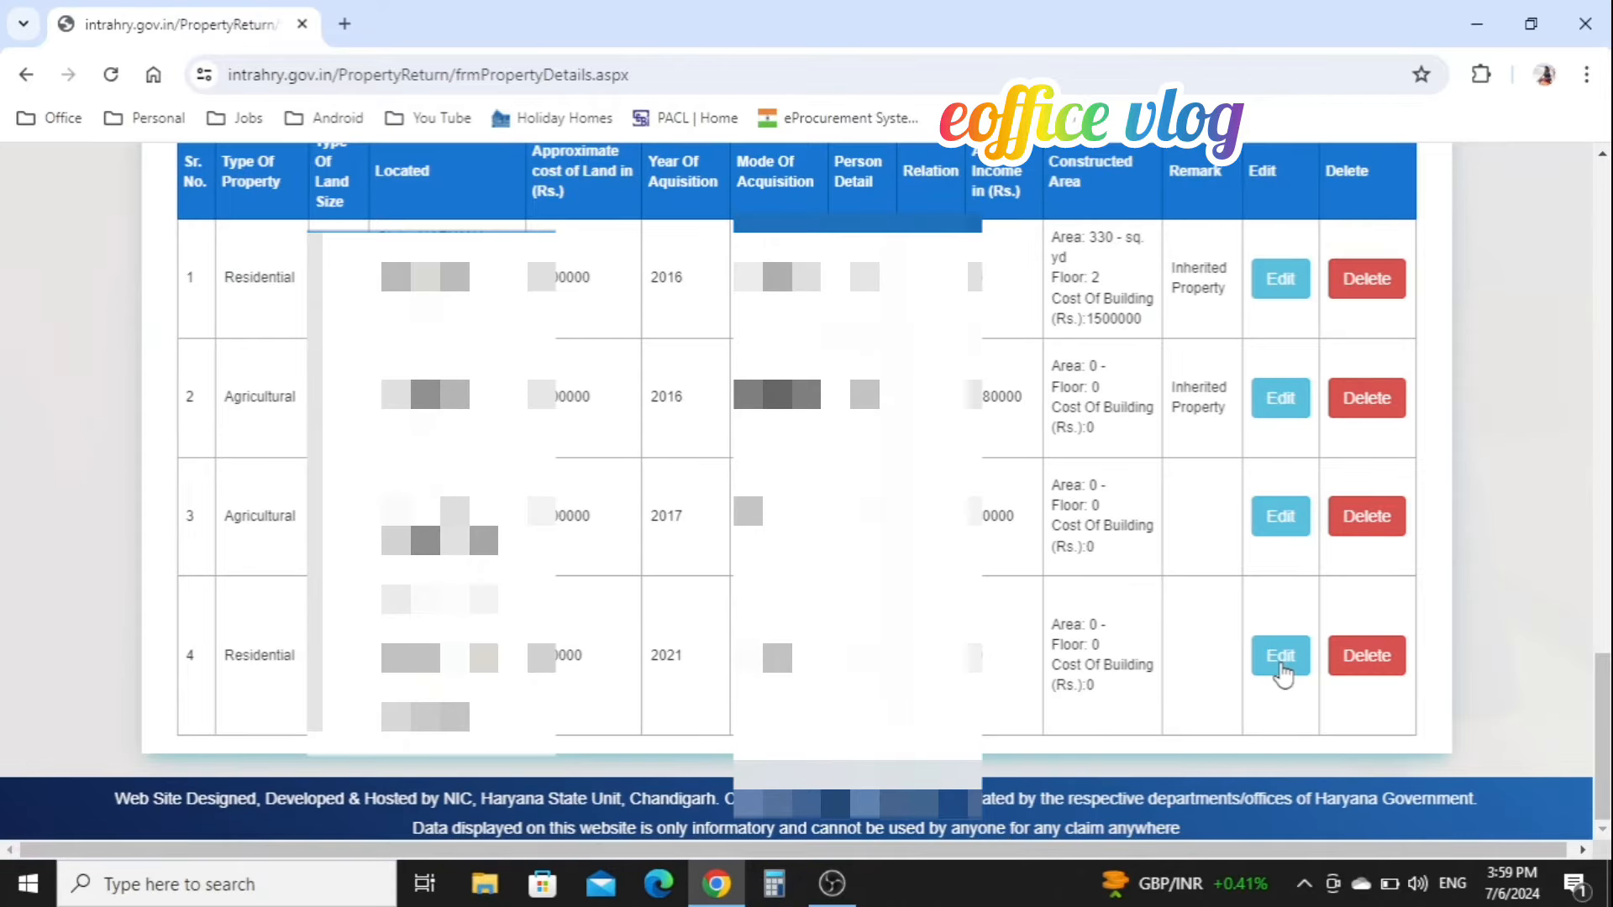
pyautogui.scroll(11, 612, 486)
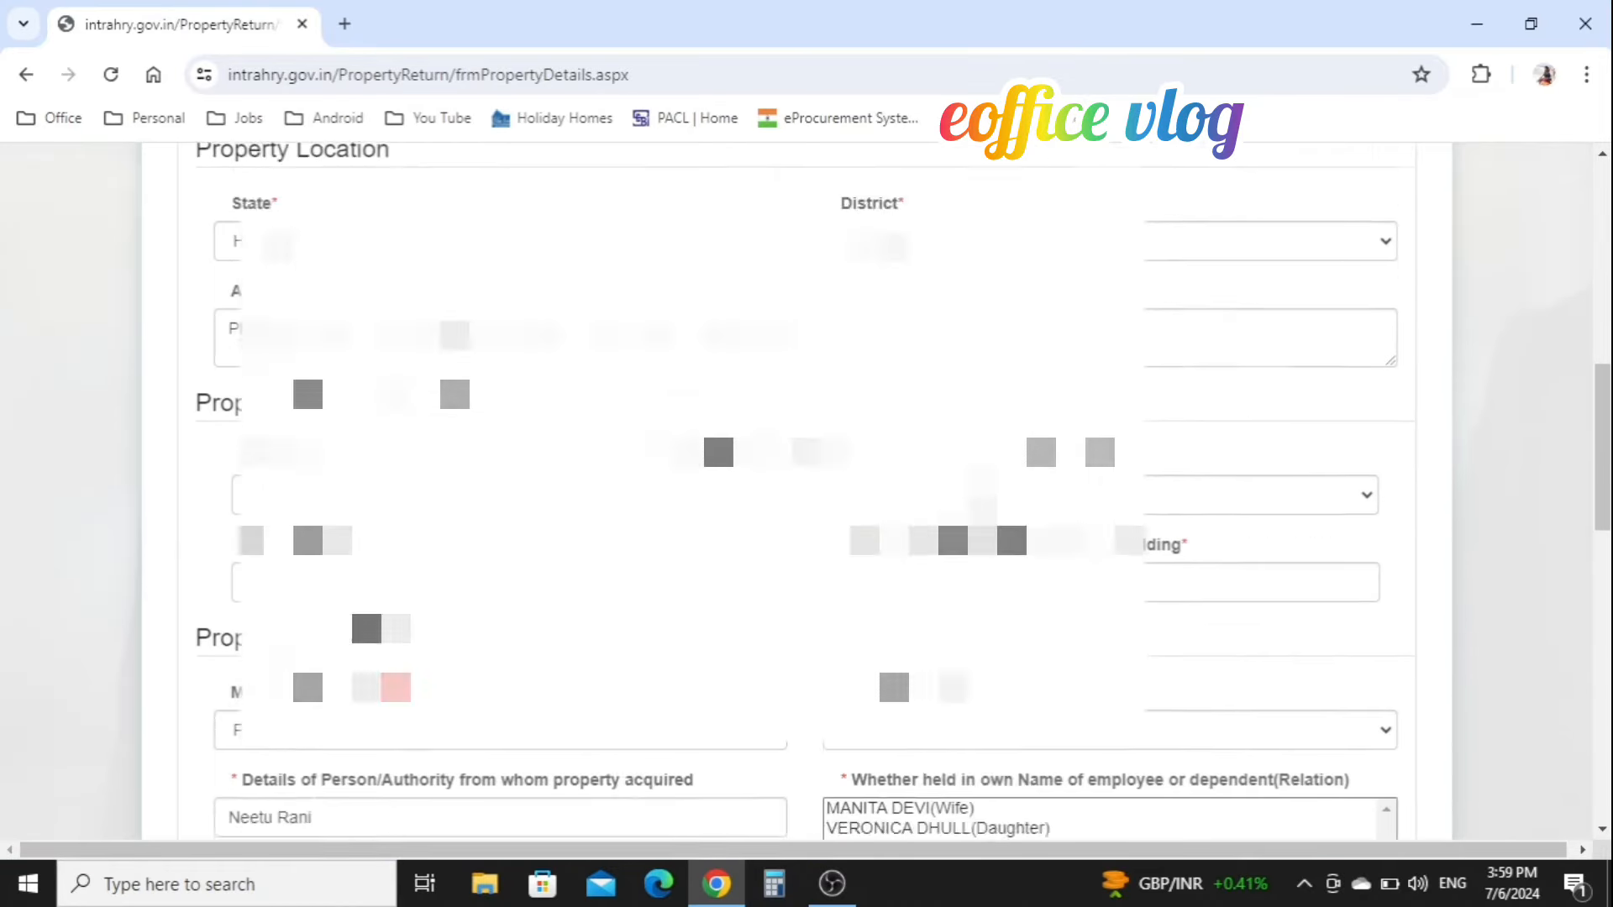
pyautogui.scroll(3, 612, 486)
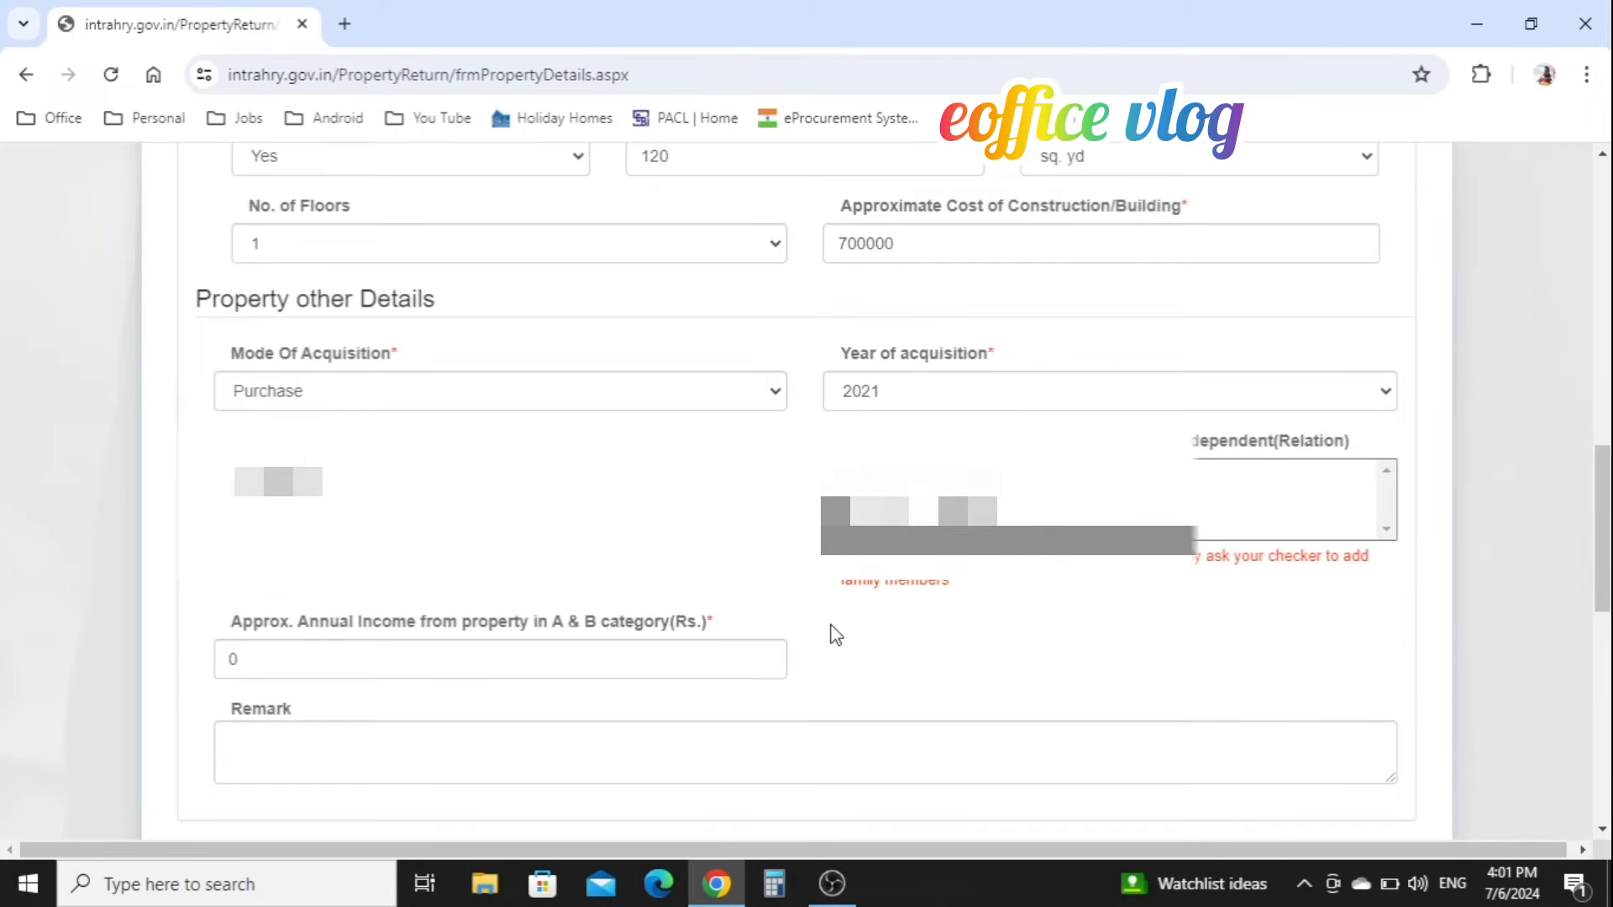
pyautogui.scroll(-2, 835, 636)
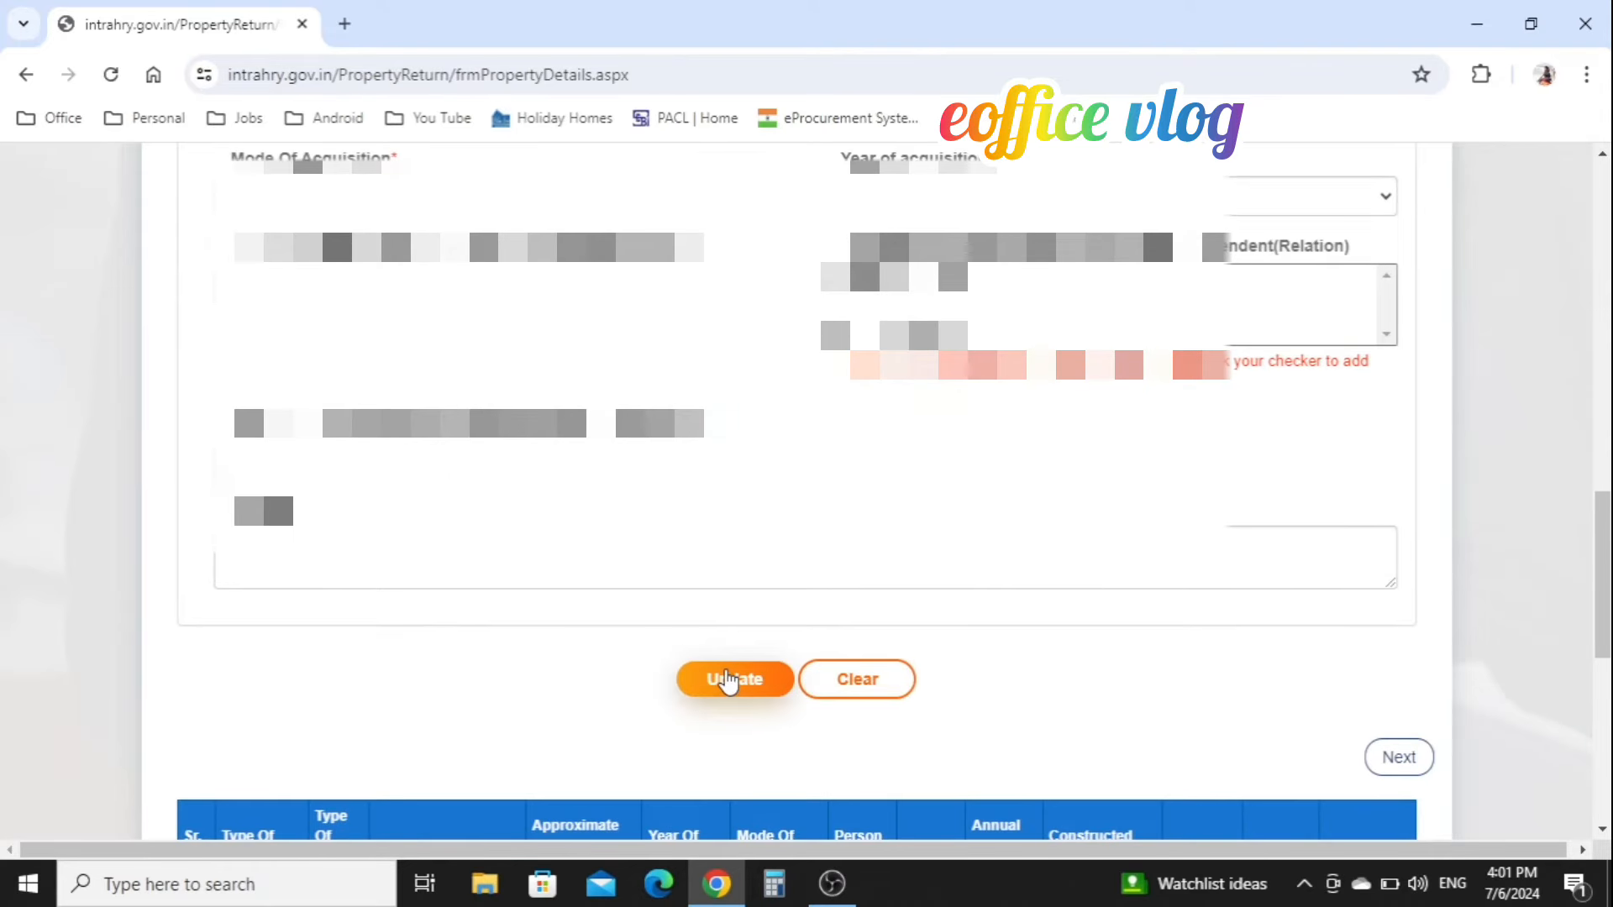
pyautogui.click(727, 680)
pyautogui.press('Return')
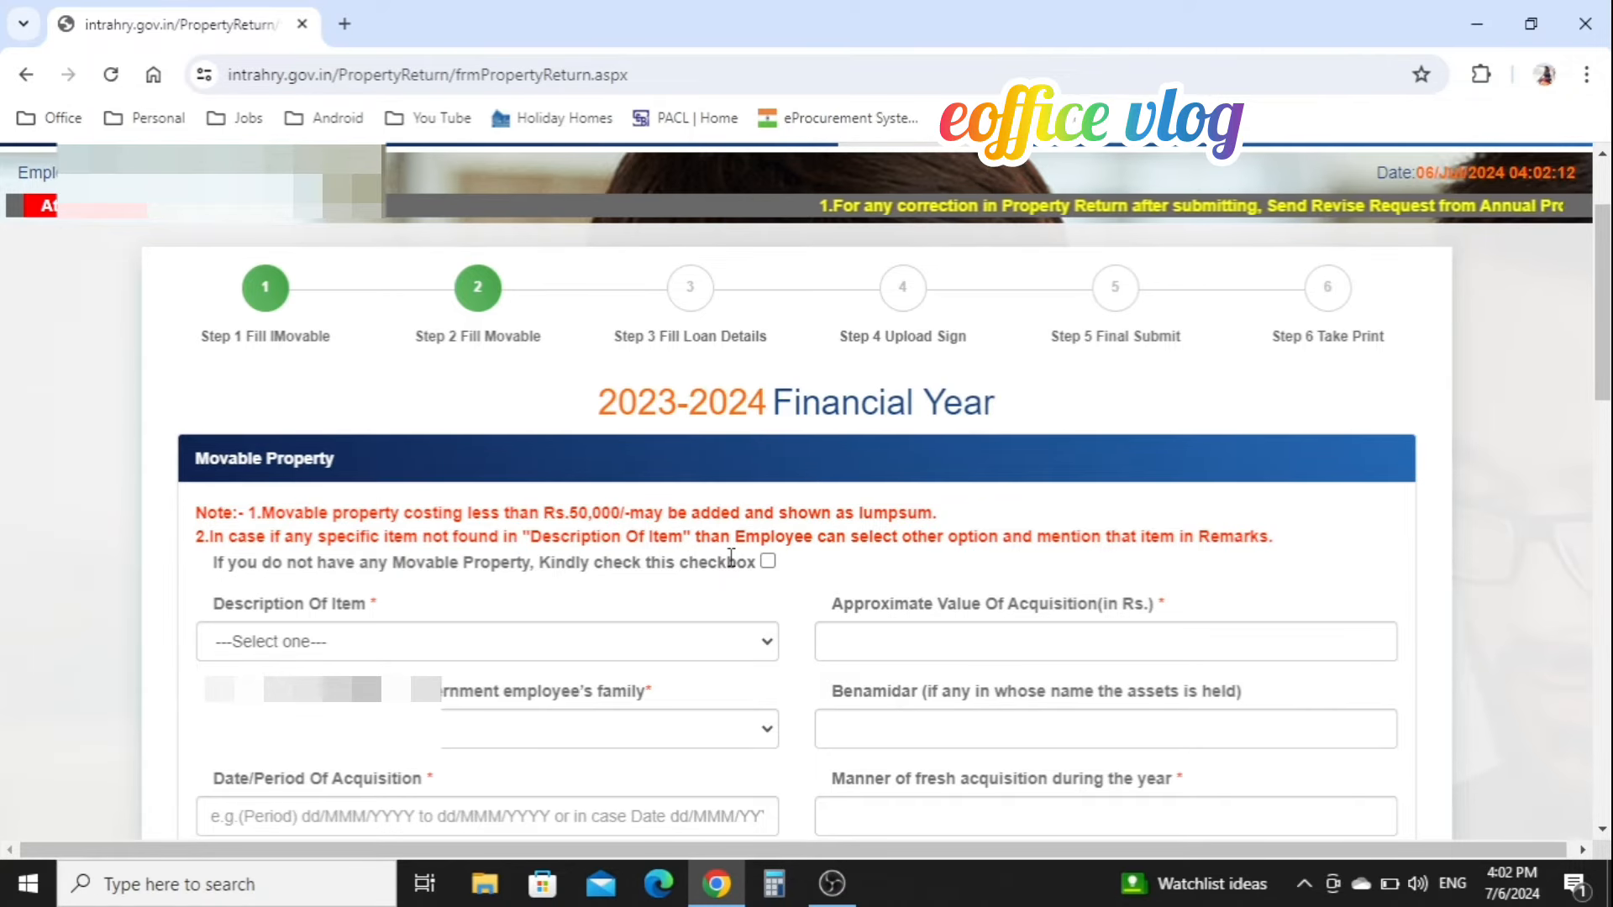
# - Review the Movable Property table and advance to the Loan Details step
pyautogui.scroll(-4, 731, 557)
pyautogui.scroll(-6, 731, 557)
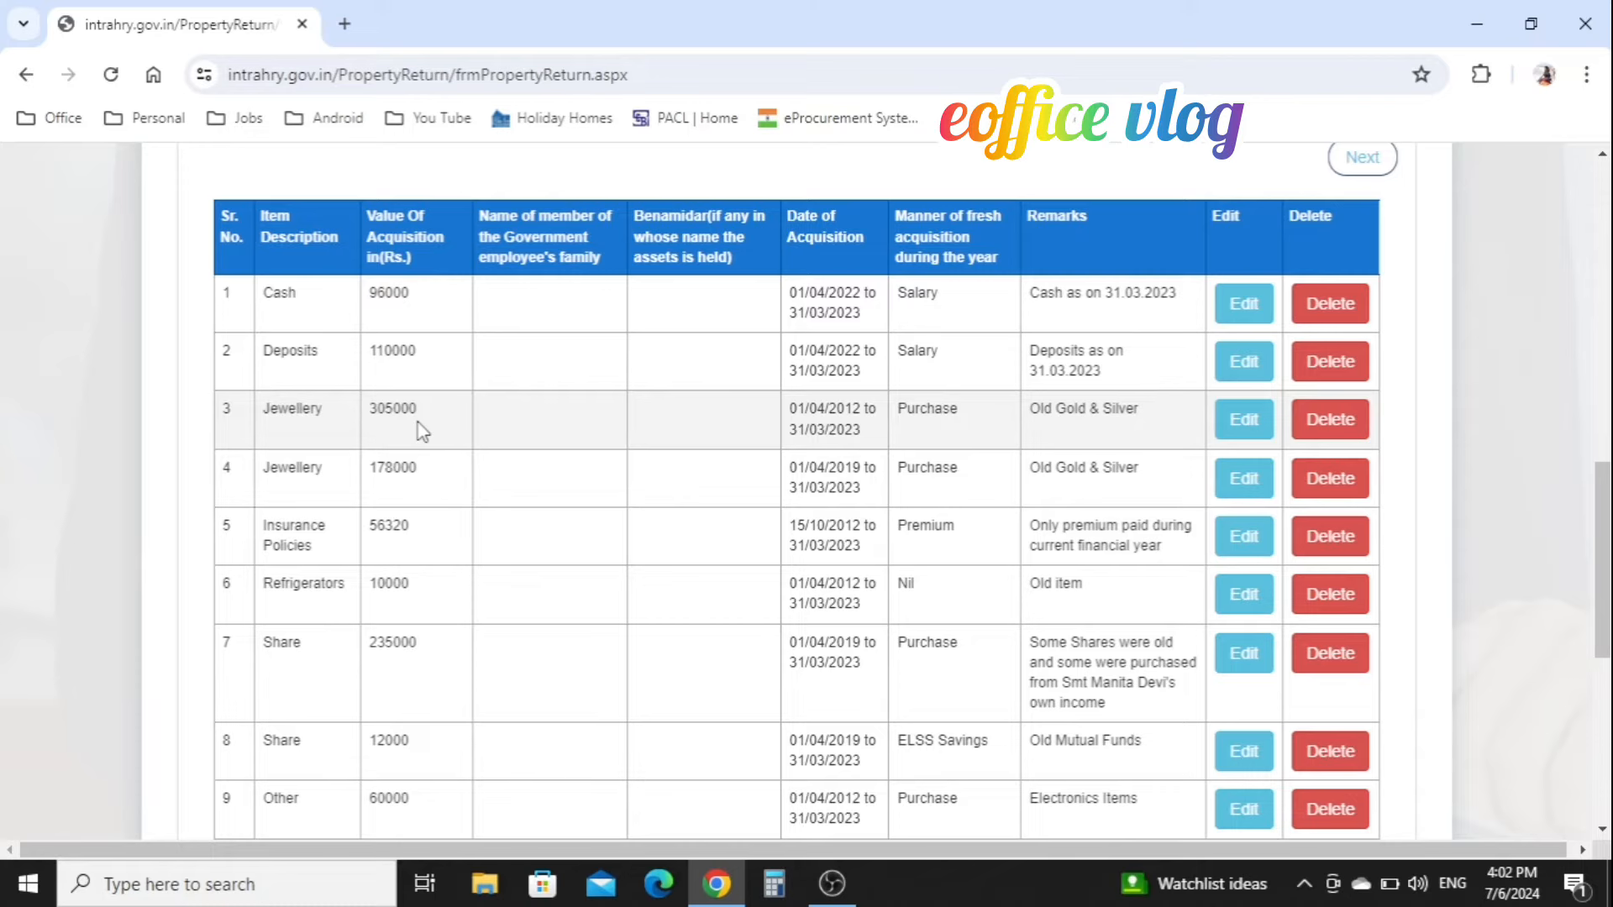
pyautogui.scroll(-2, 420, 431)
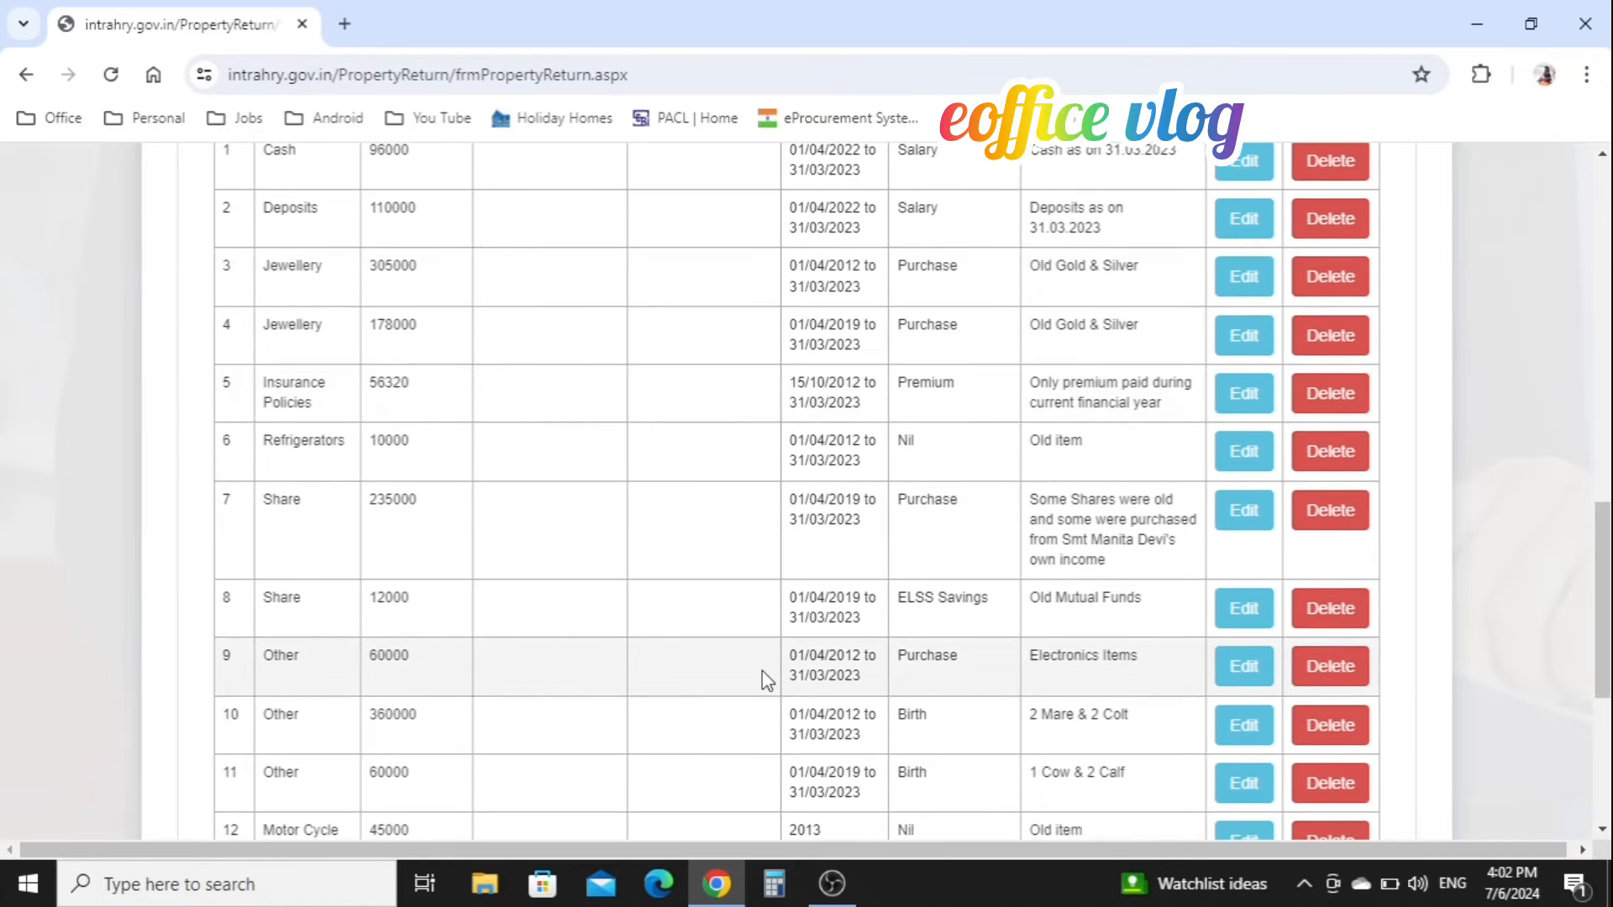
pyautogui.scroll(-3, 763, 670)
pyautogui.scroll(6, 763, 670)
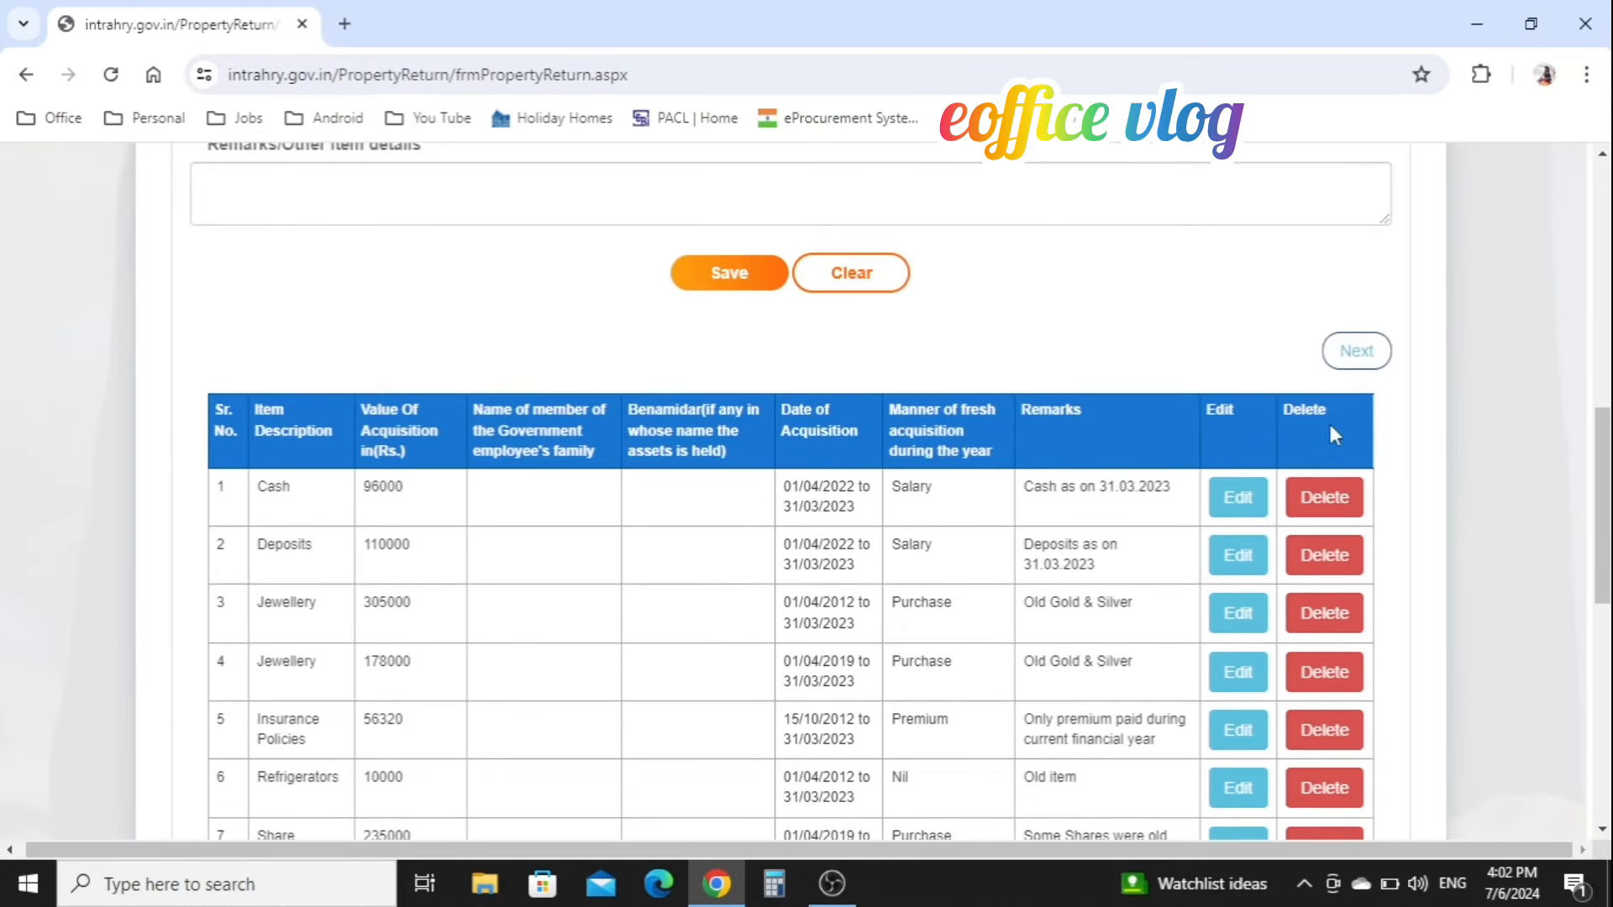
pyautogui.click(1358, 358)
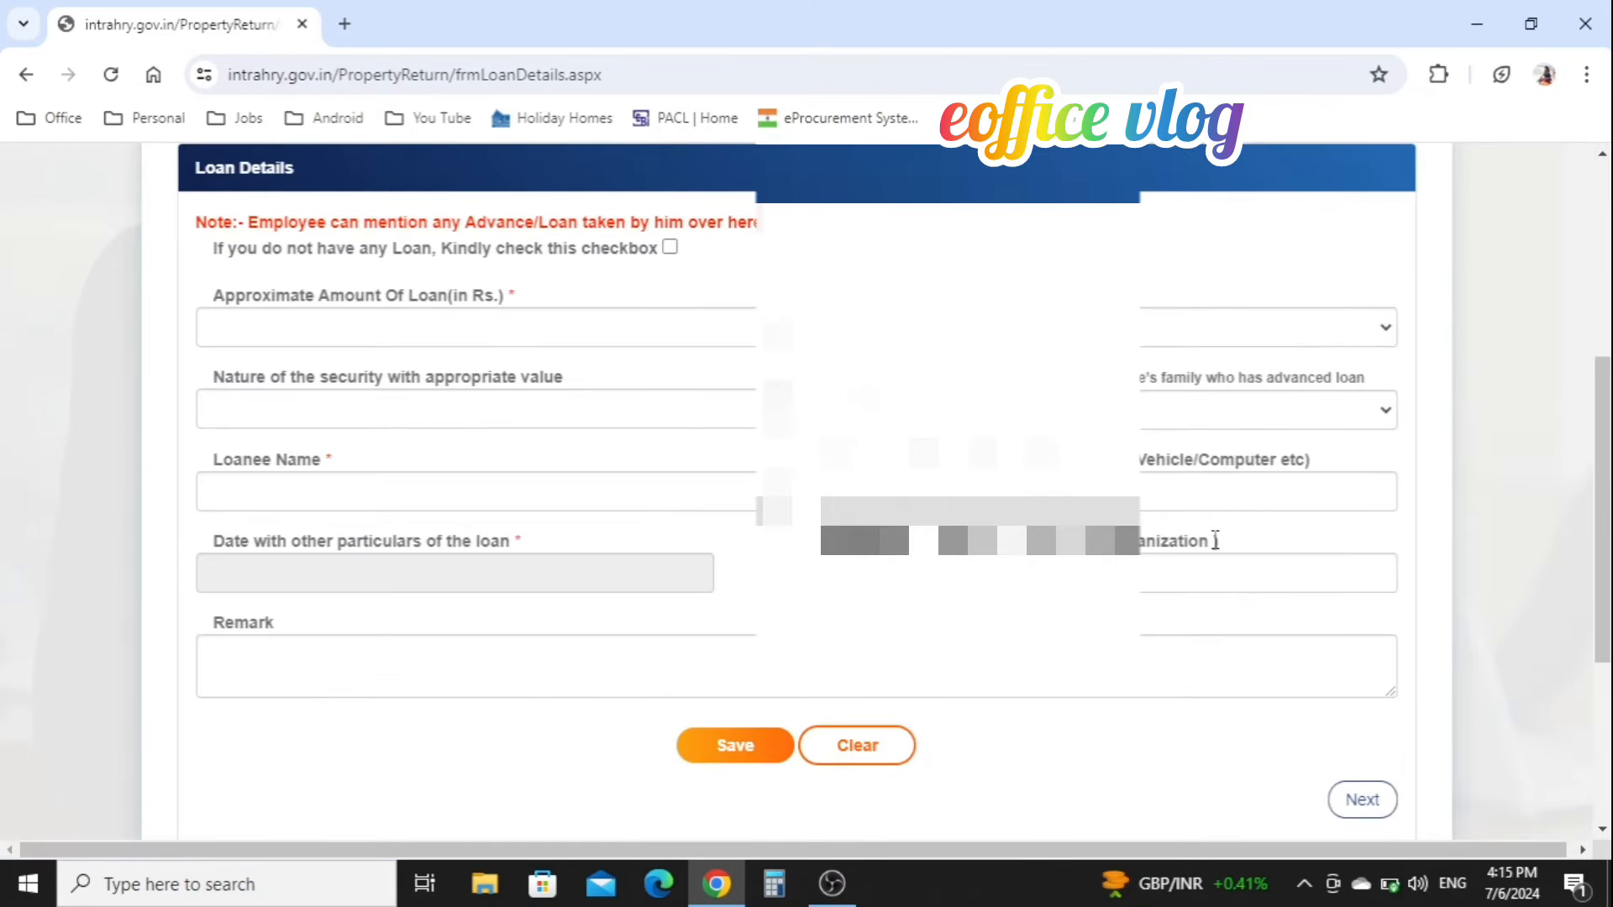
pyautogui.scroll(-4, 1215, 540)
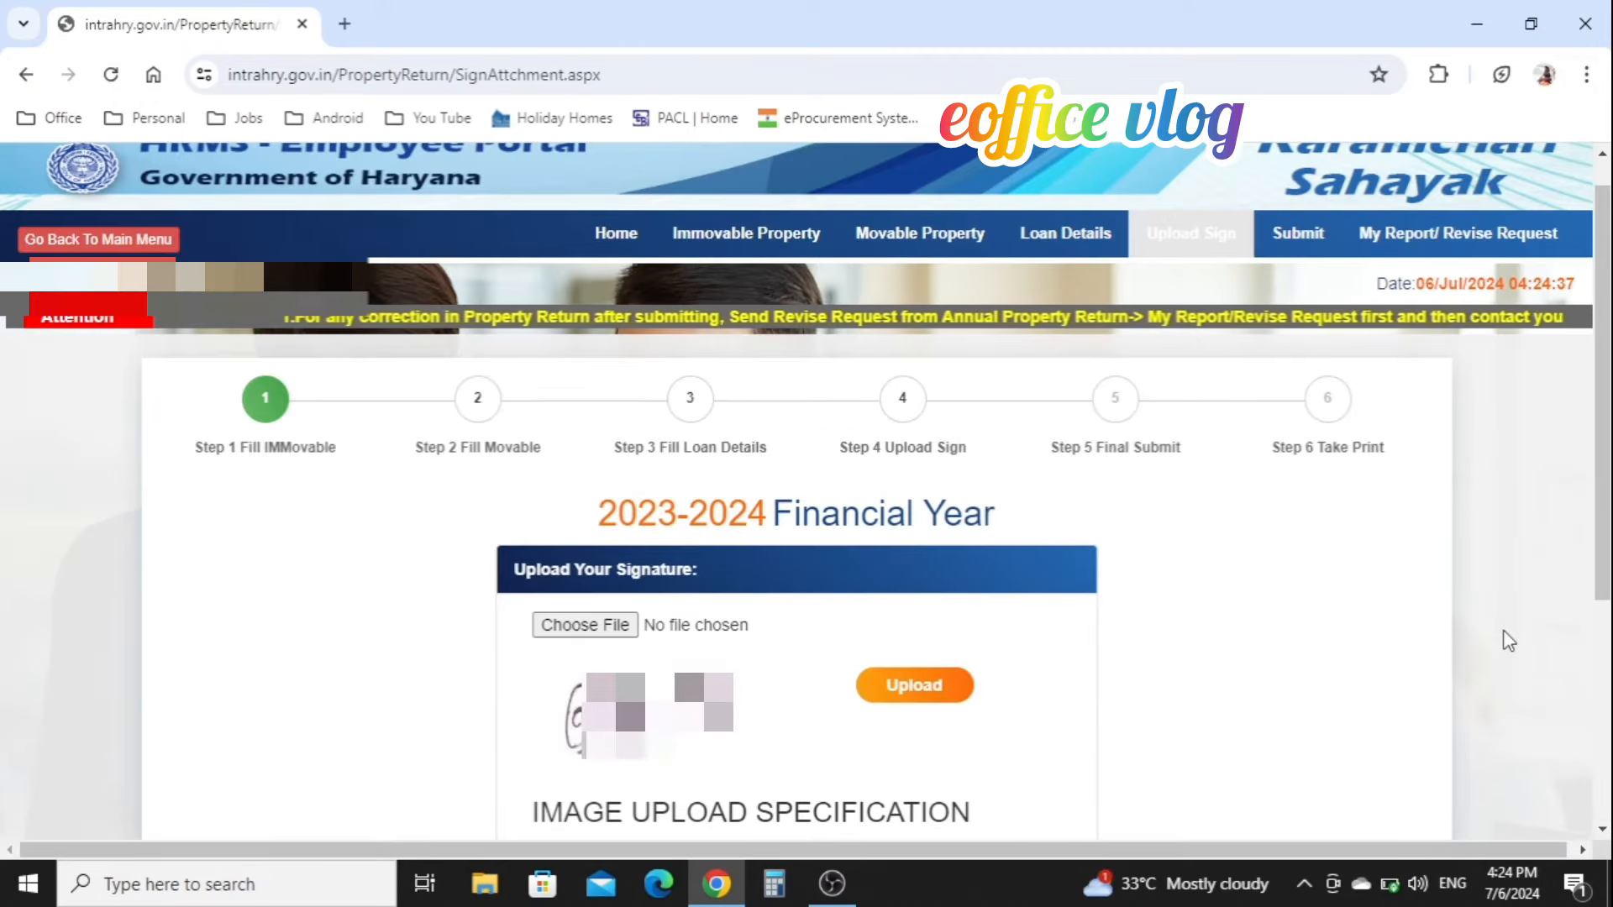
# - Confirm the signature image is present and continue to the declaration page's PDF preview
pyautogui.scroll(-1, 1509, 642)
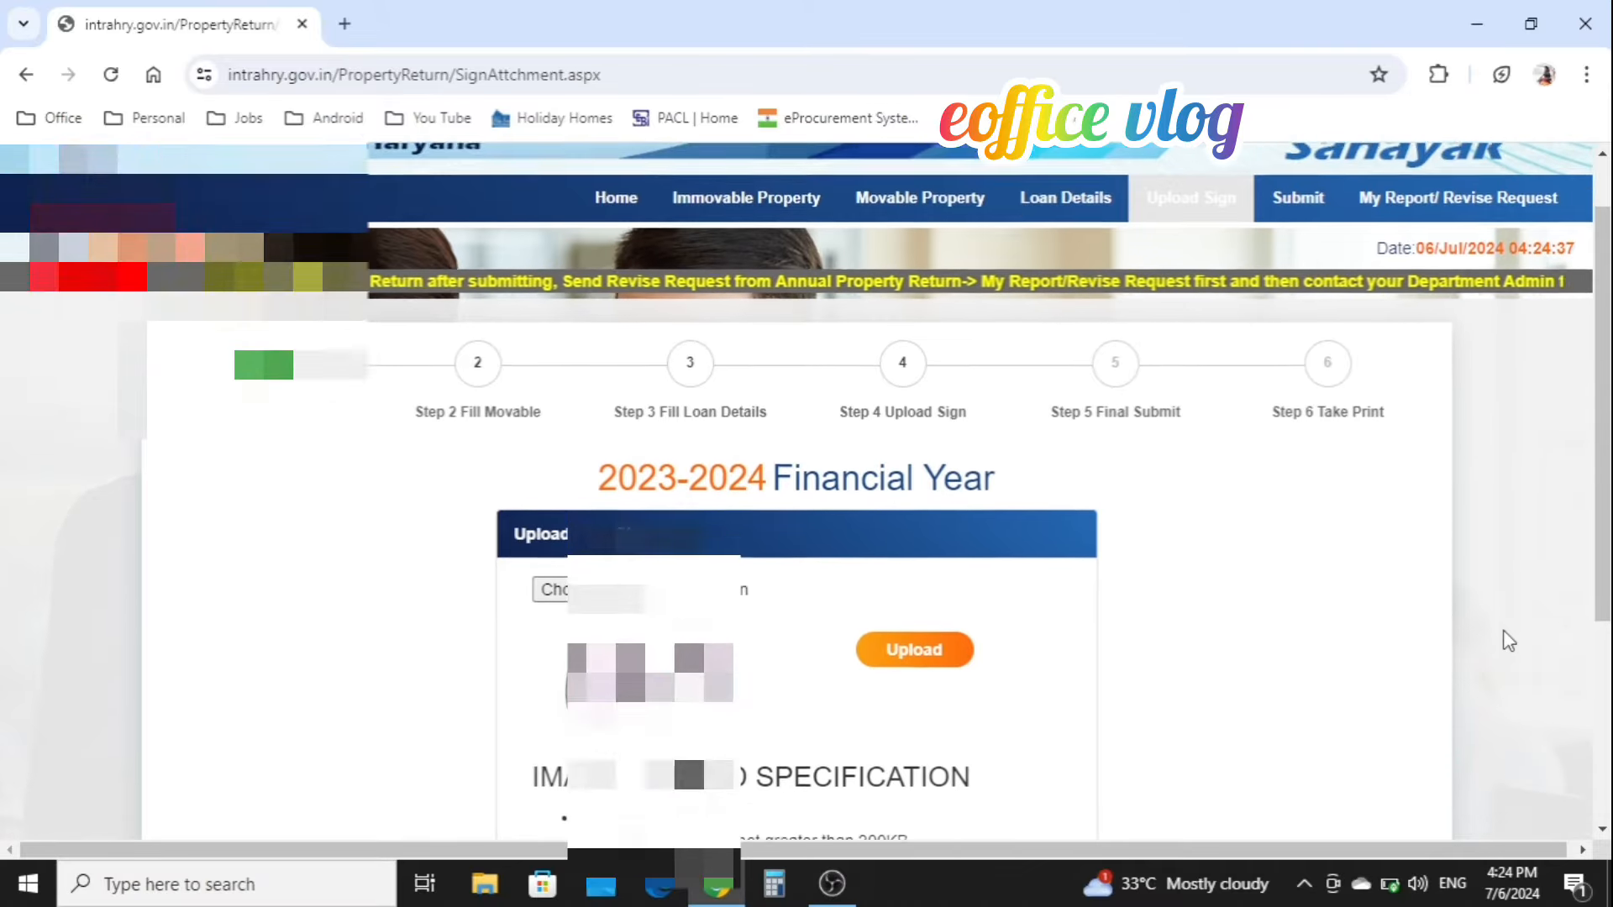
pyautogui.scroll(-2, 1510, 641)
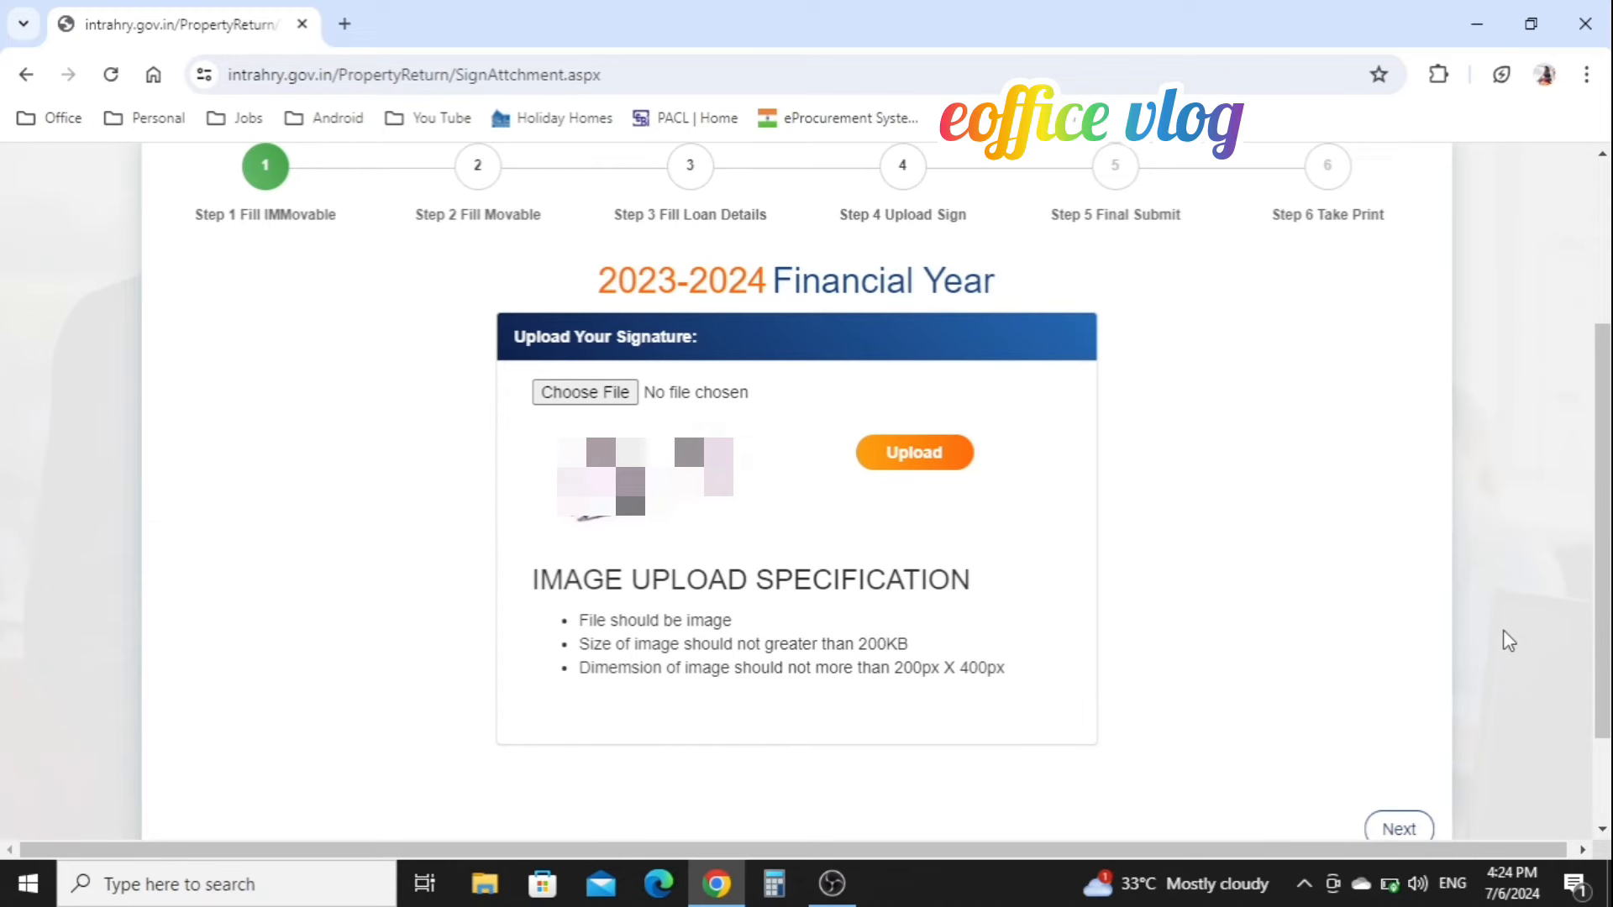
pyautogui.scroll(-1, 1404, 655)
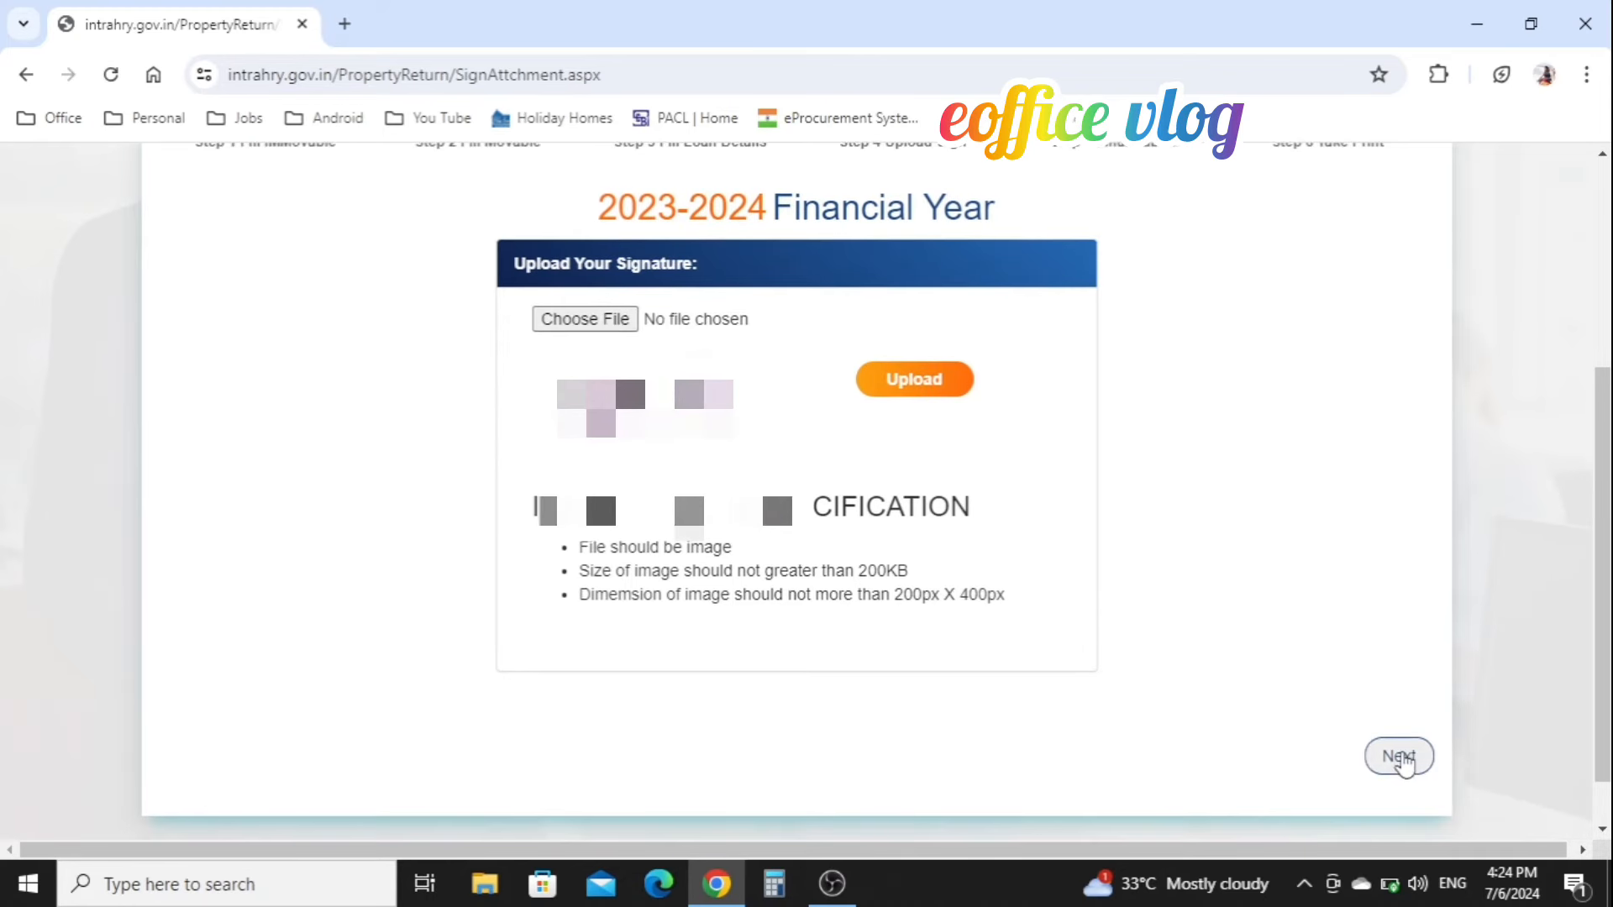
pyautogui.click(1400, 759)
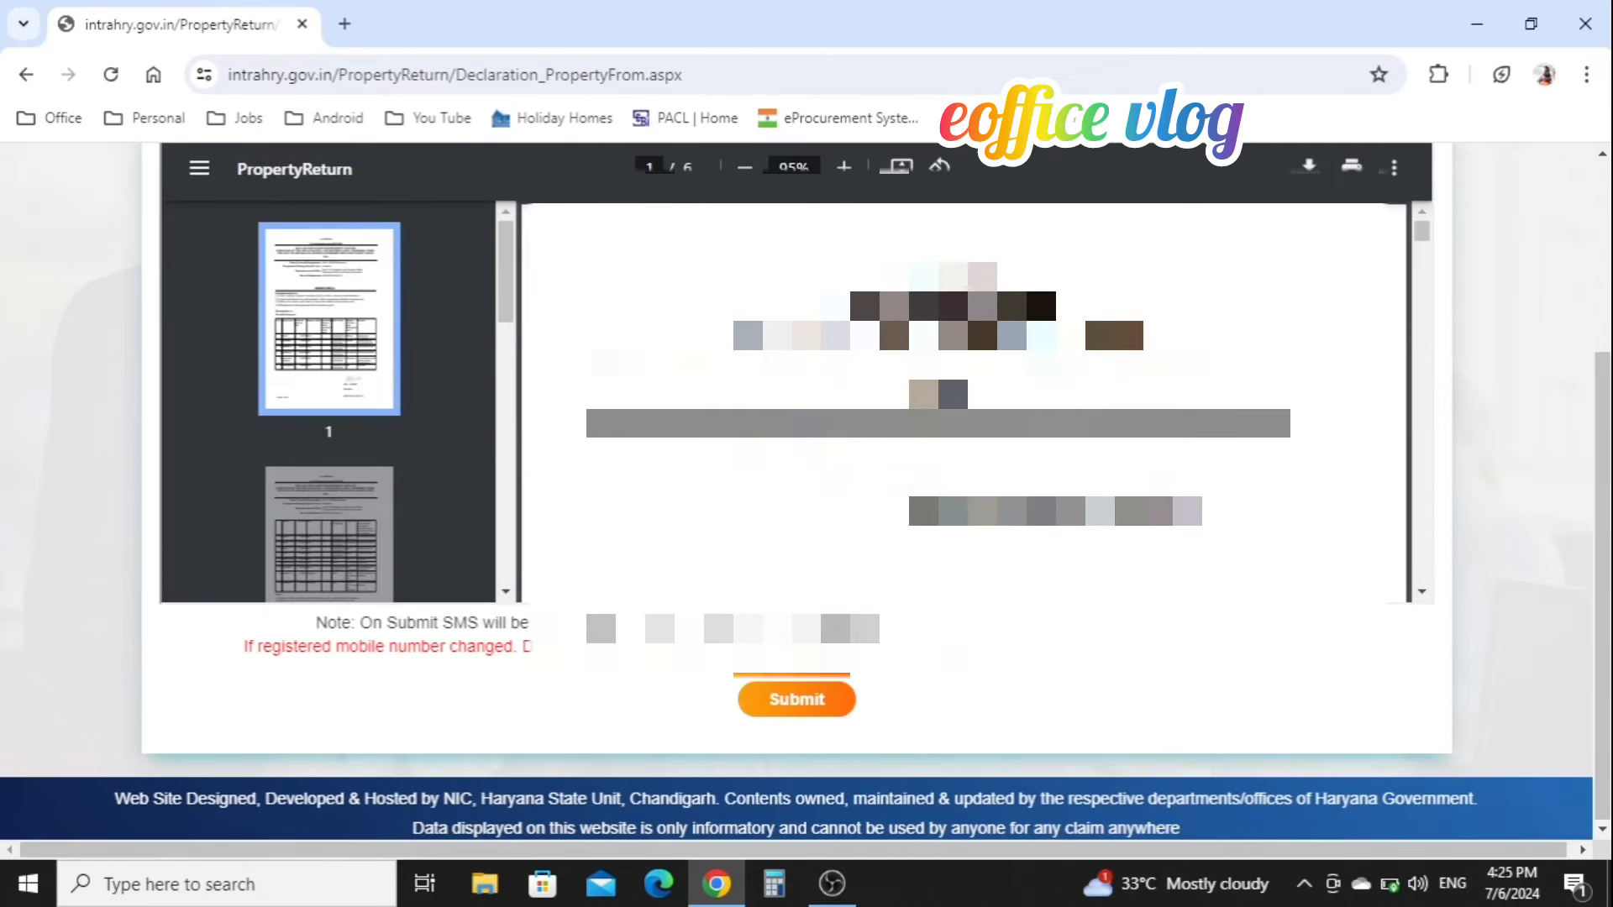
# - Download a copy of the PropertyReturn PDF from the preview
pyautogui.scroll(-2, 965, 403)
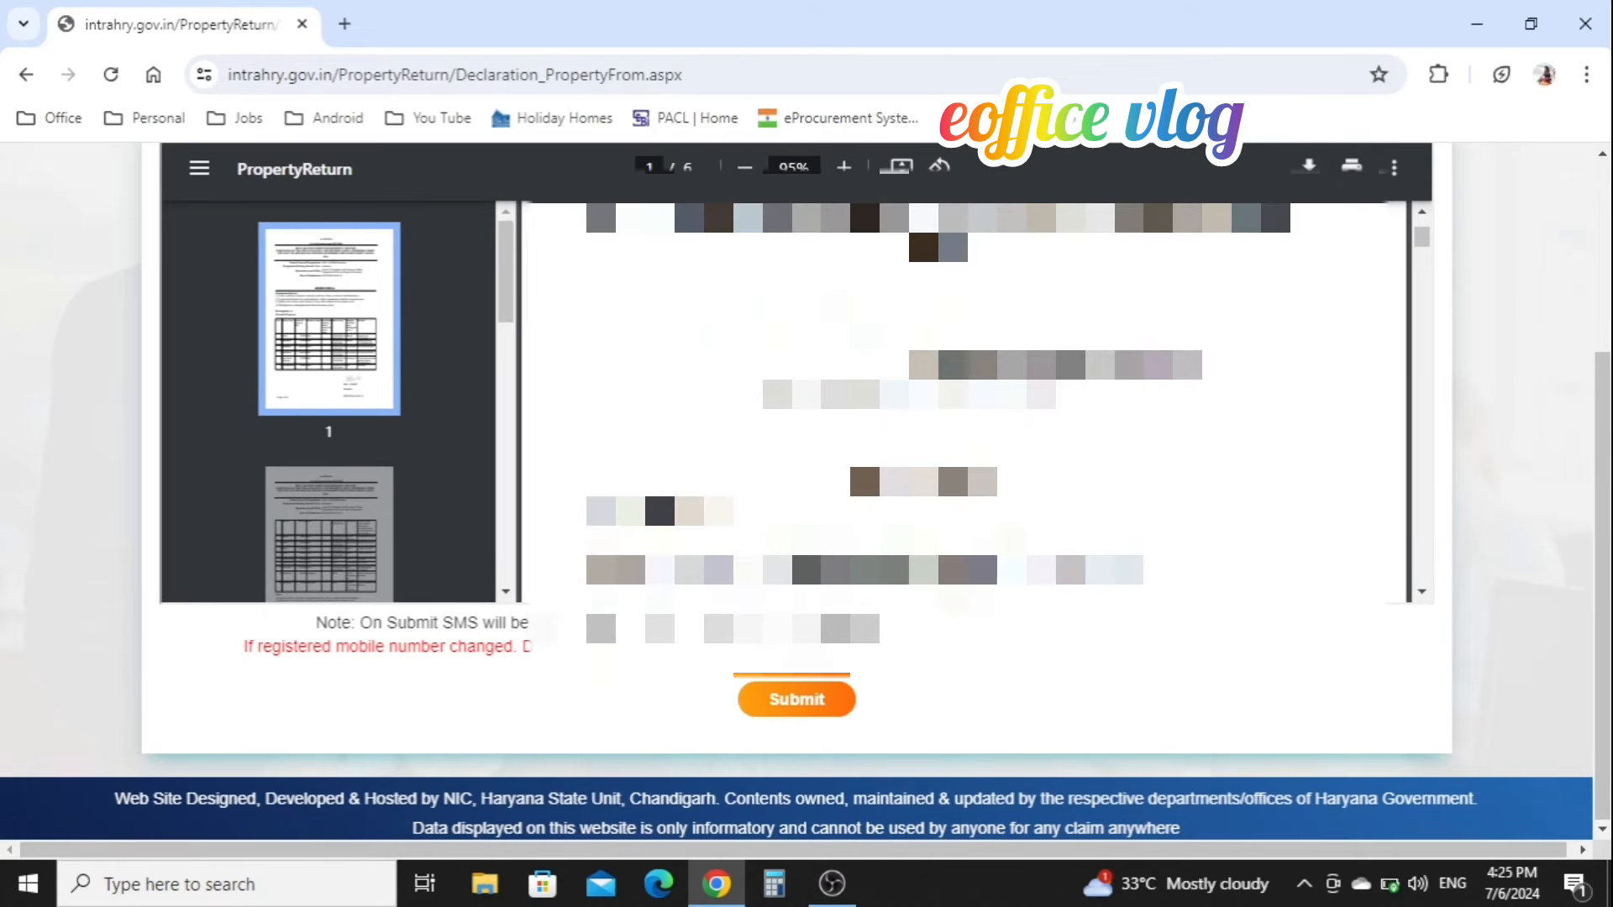
pyautogui.scroll(-2, 964, 403)
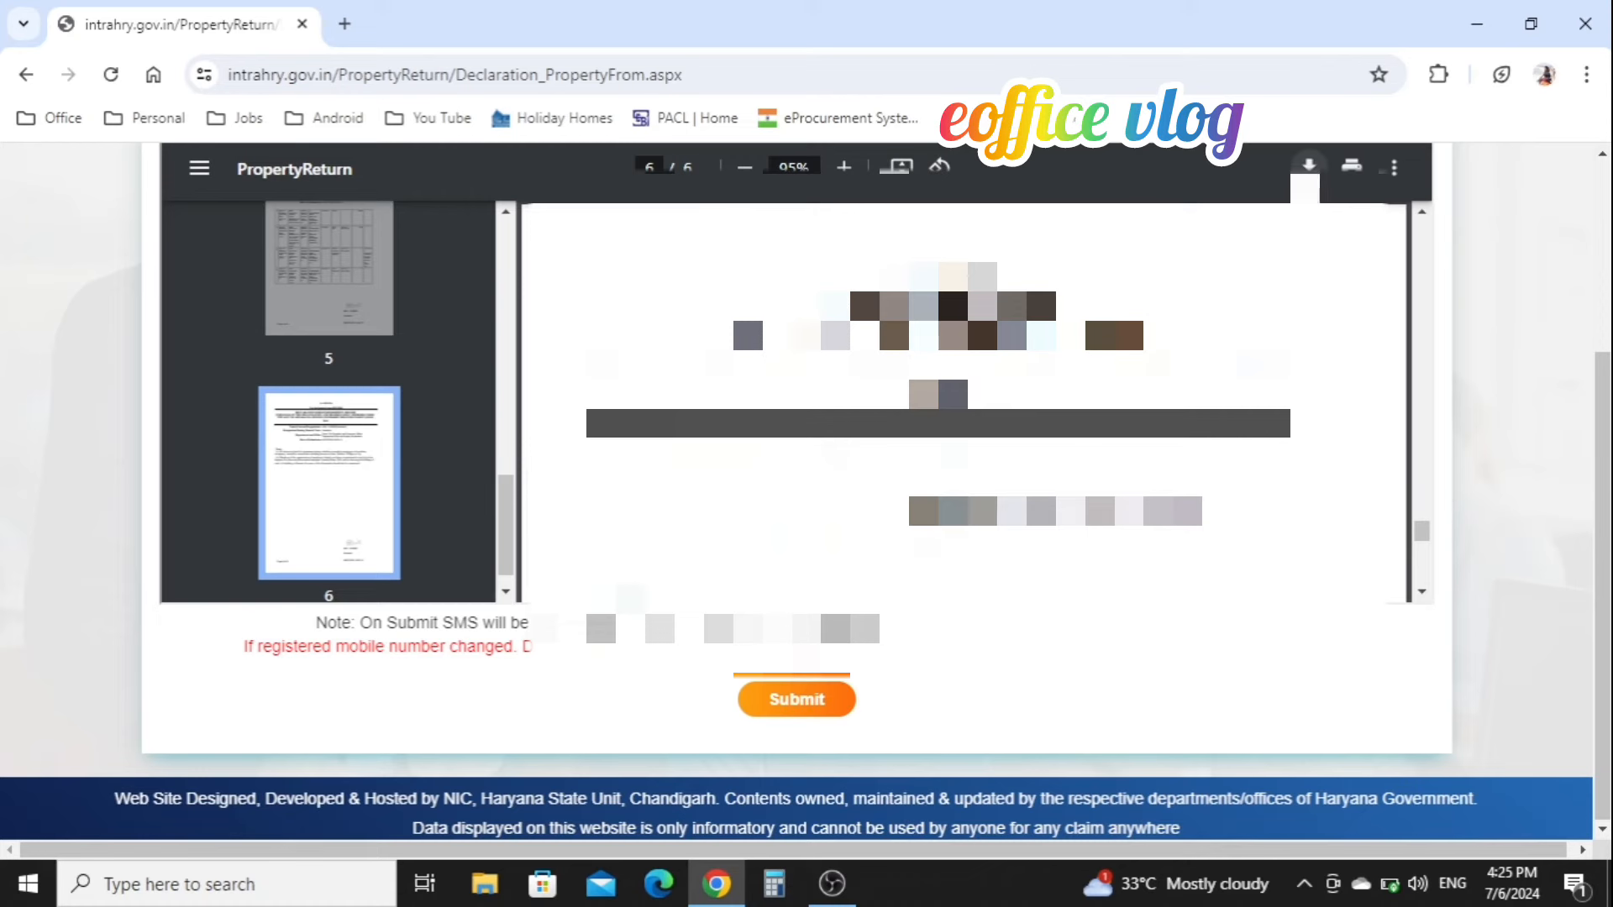
pyautogui.click(1308, 168)
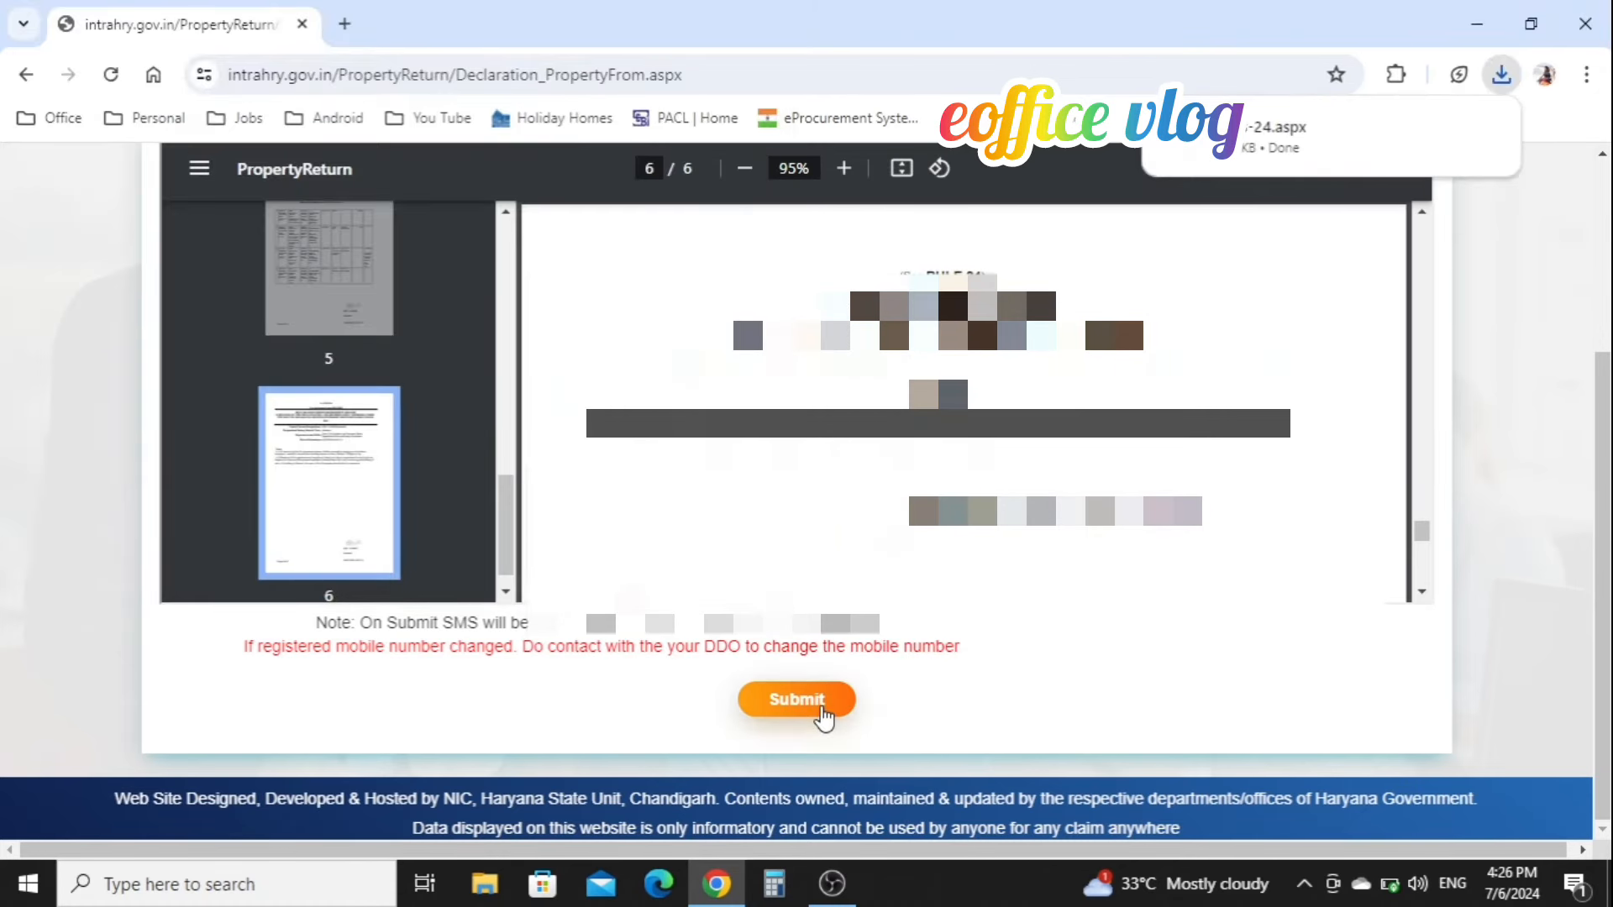
# - Submit the return, confirm it becomes non-editable, and acknowledge the OTP-sent notice
pyautogui.click(821, 710)
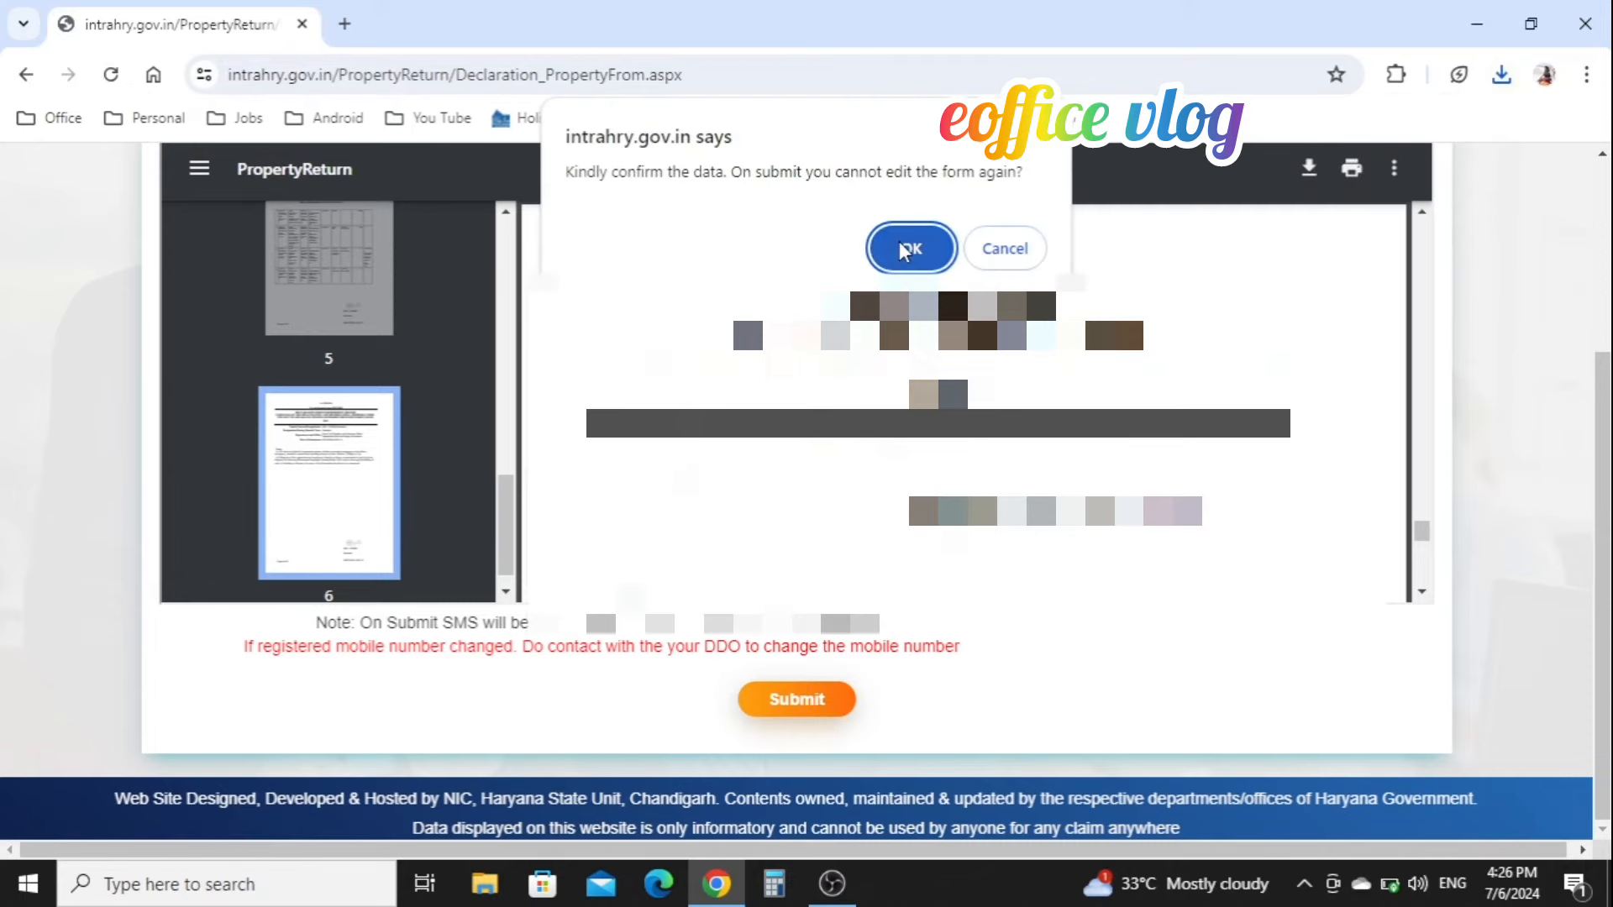
pyautogui.click(904, 251)
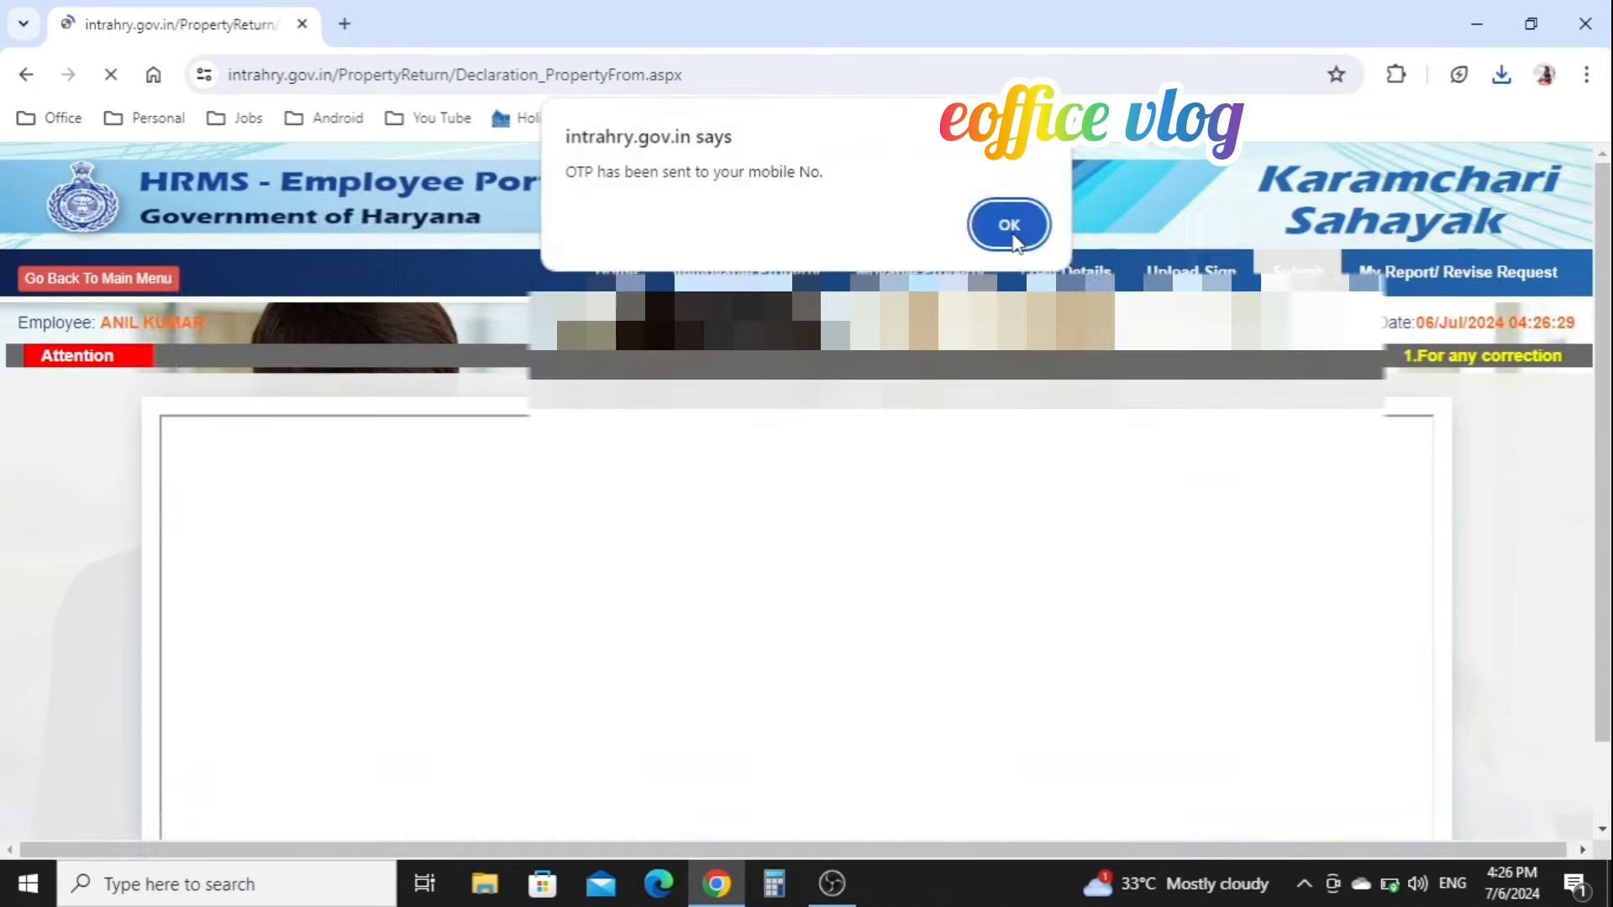
pyautogui.click(1011, 227)
pyautogui.scroll(-3, 1012, 241)
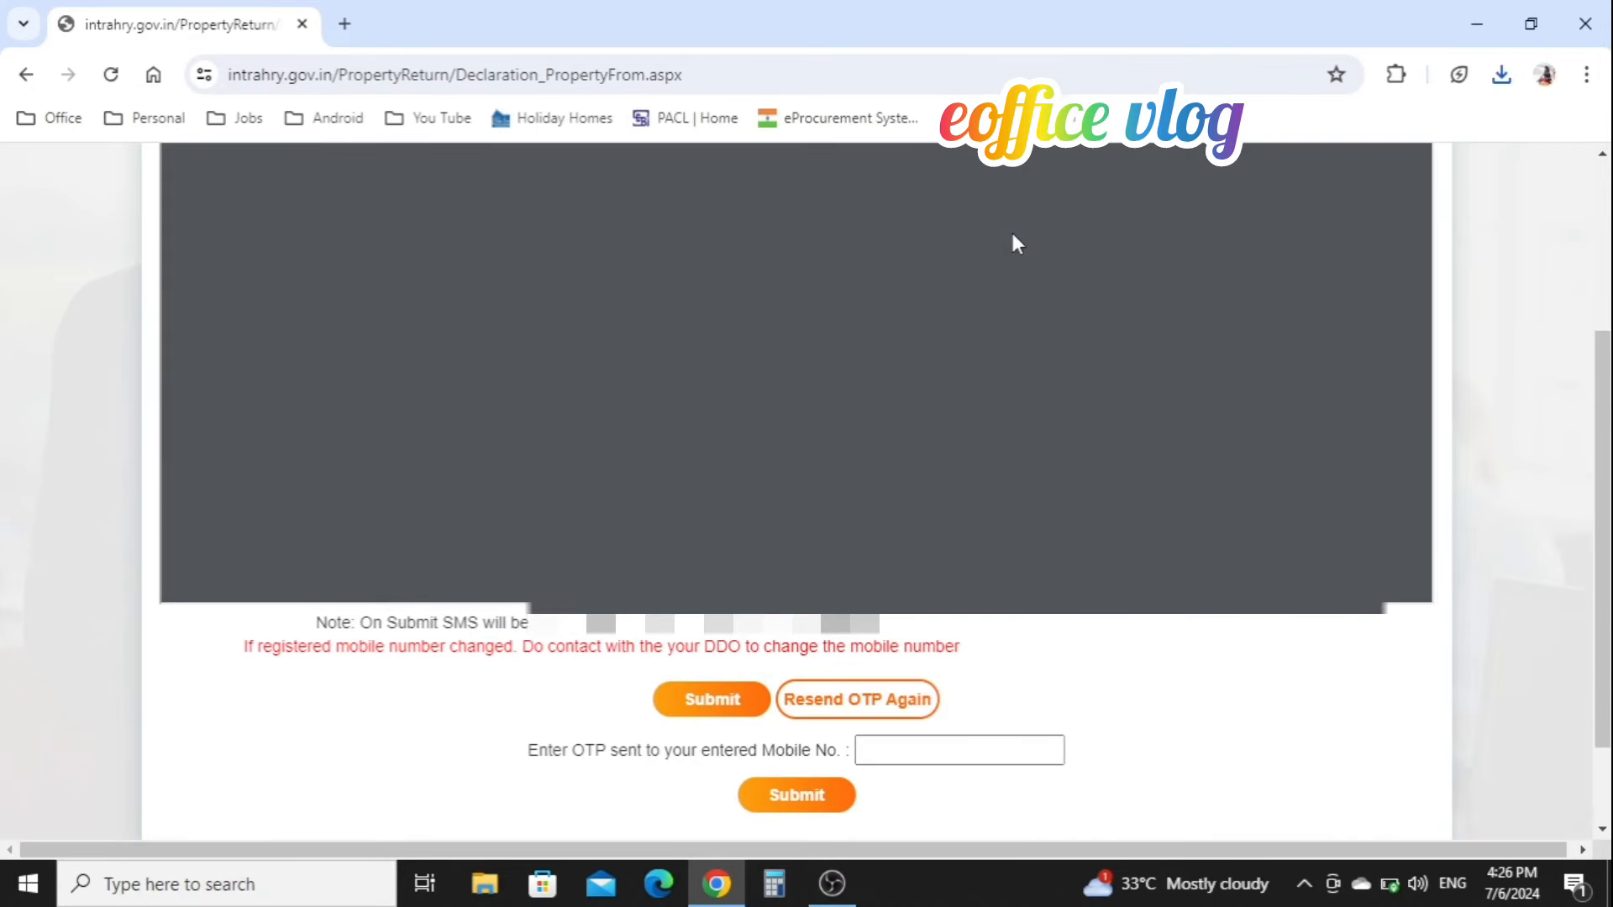
# - Enter the OTP received by SMS, submit it, and acknowledge the thank-you message
pyautogui.click(908, 759)
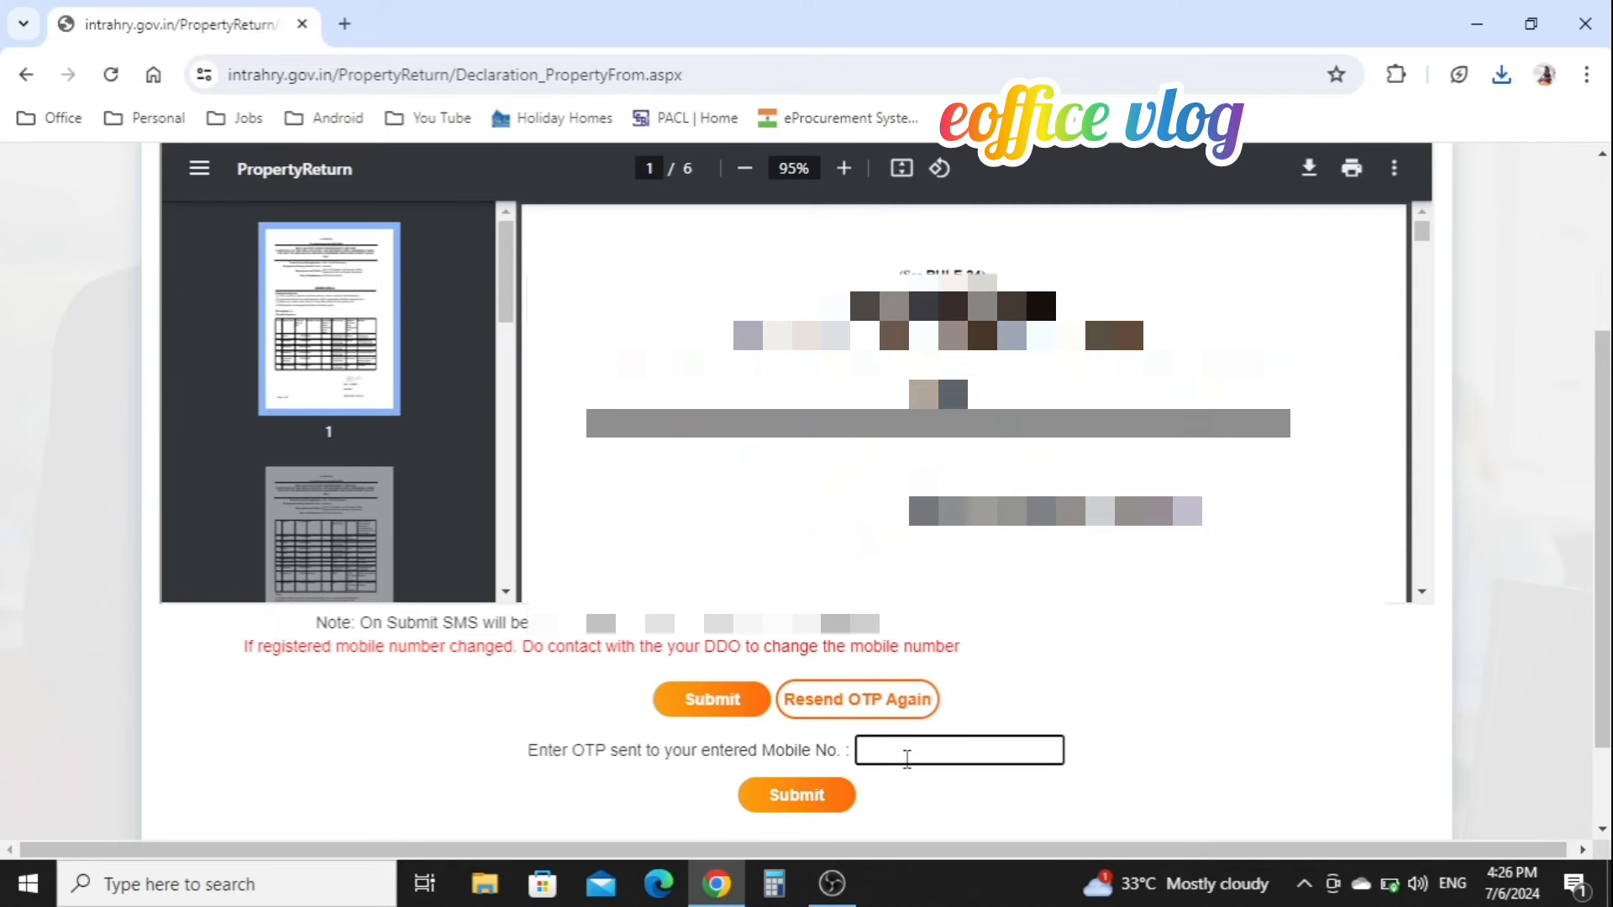
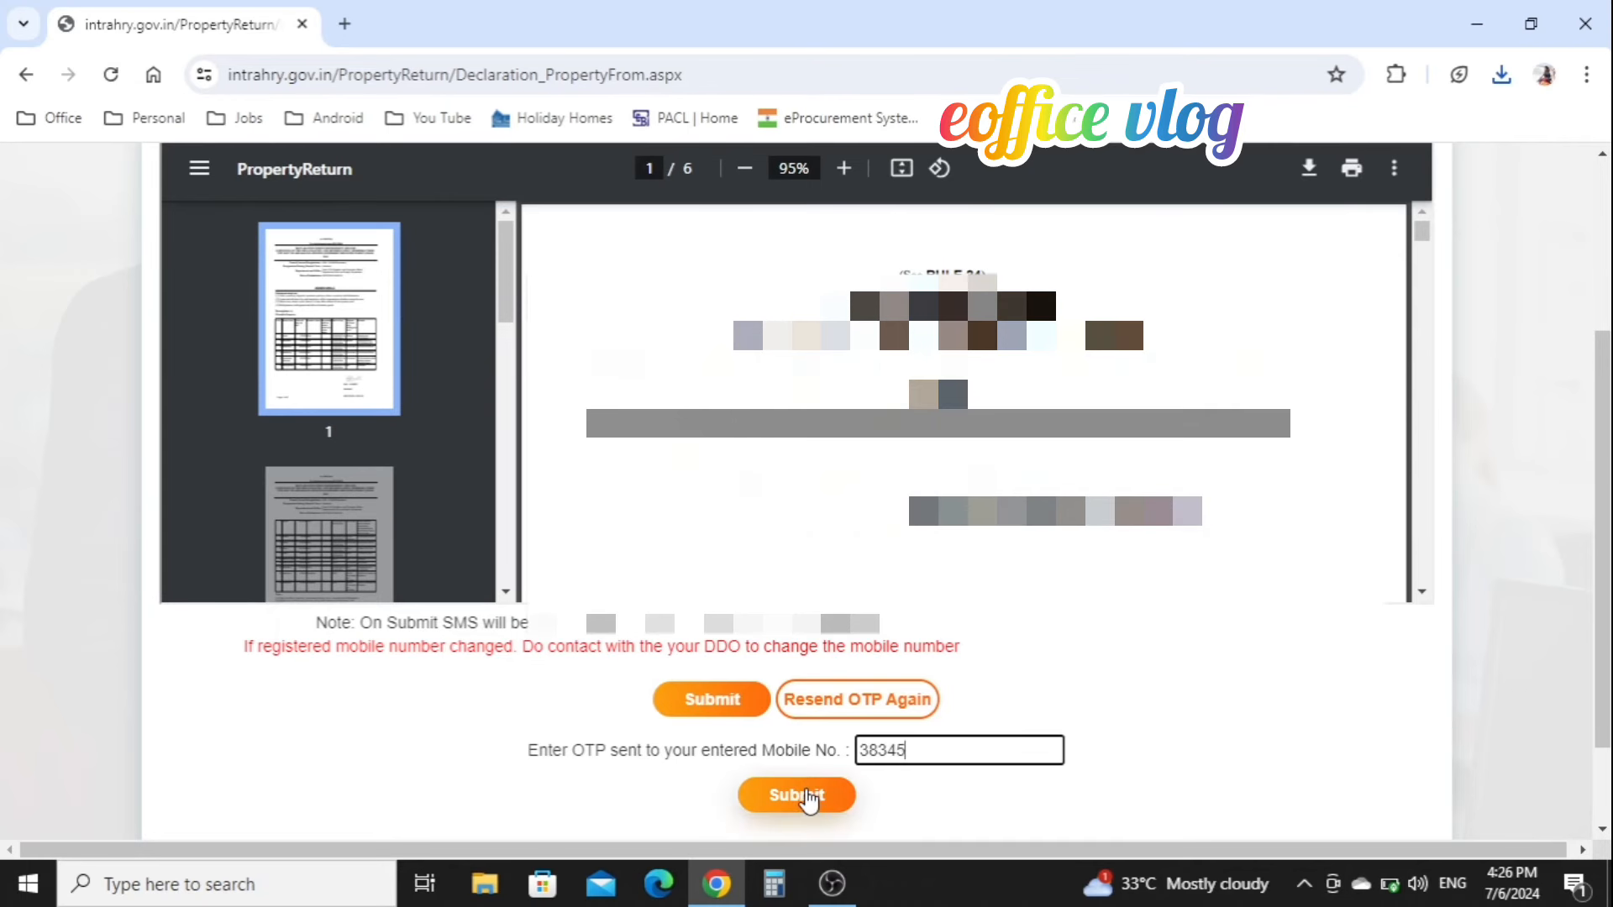
pyautogui.click(806, 796)
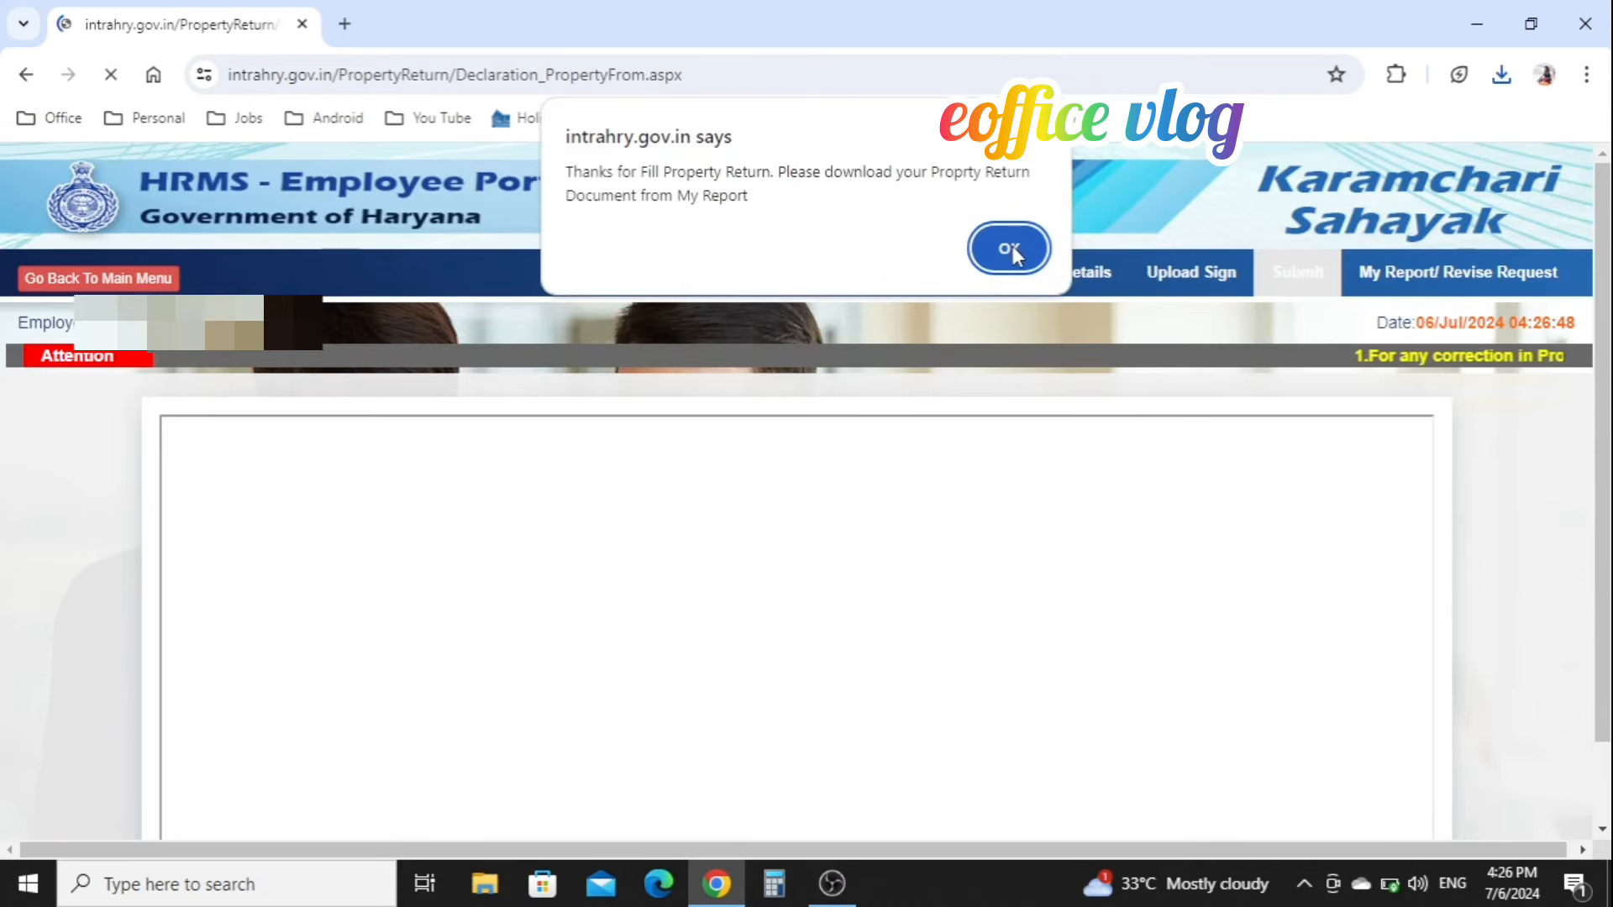
pyautogui.click(1009, 248)
pyautogui.scroll(-3, 807, 496)
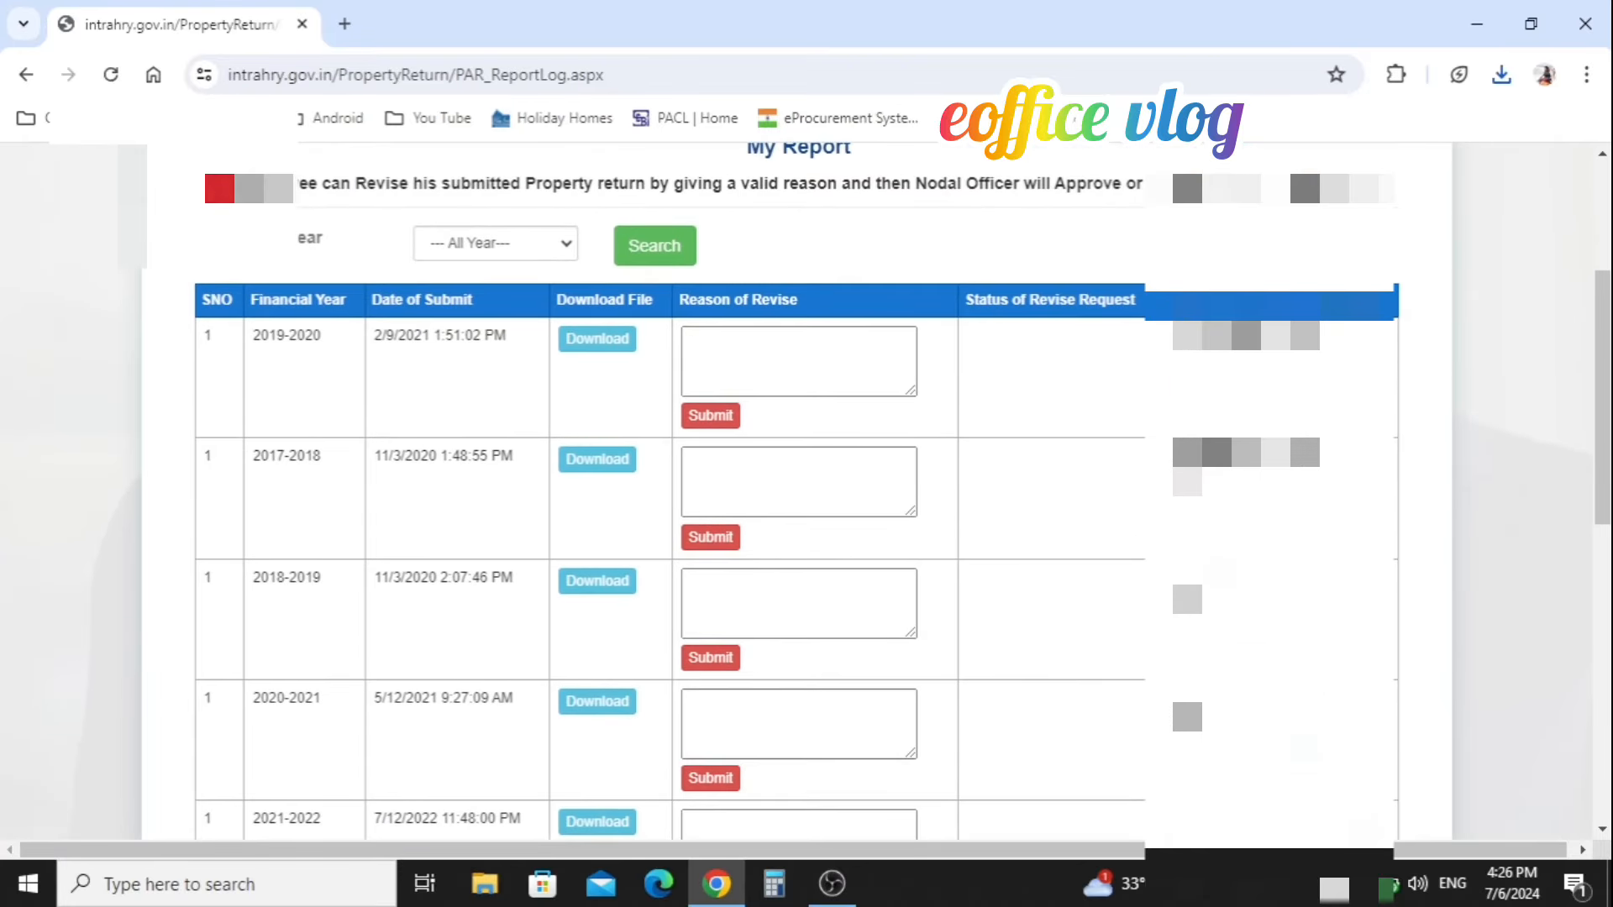
# - Download the 2023-2024 return as download.pdf from My Report, then return to the main menu
pyautogui.scroll(-8, 718, 651)
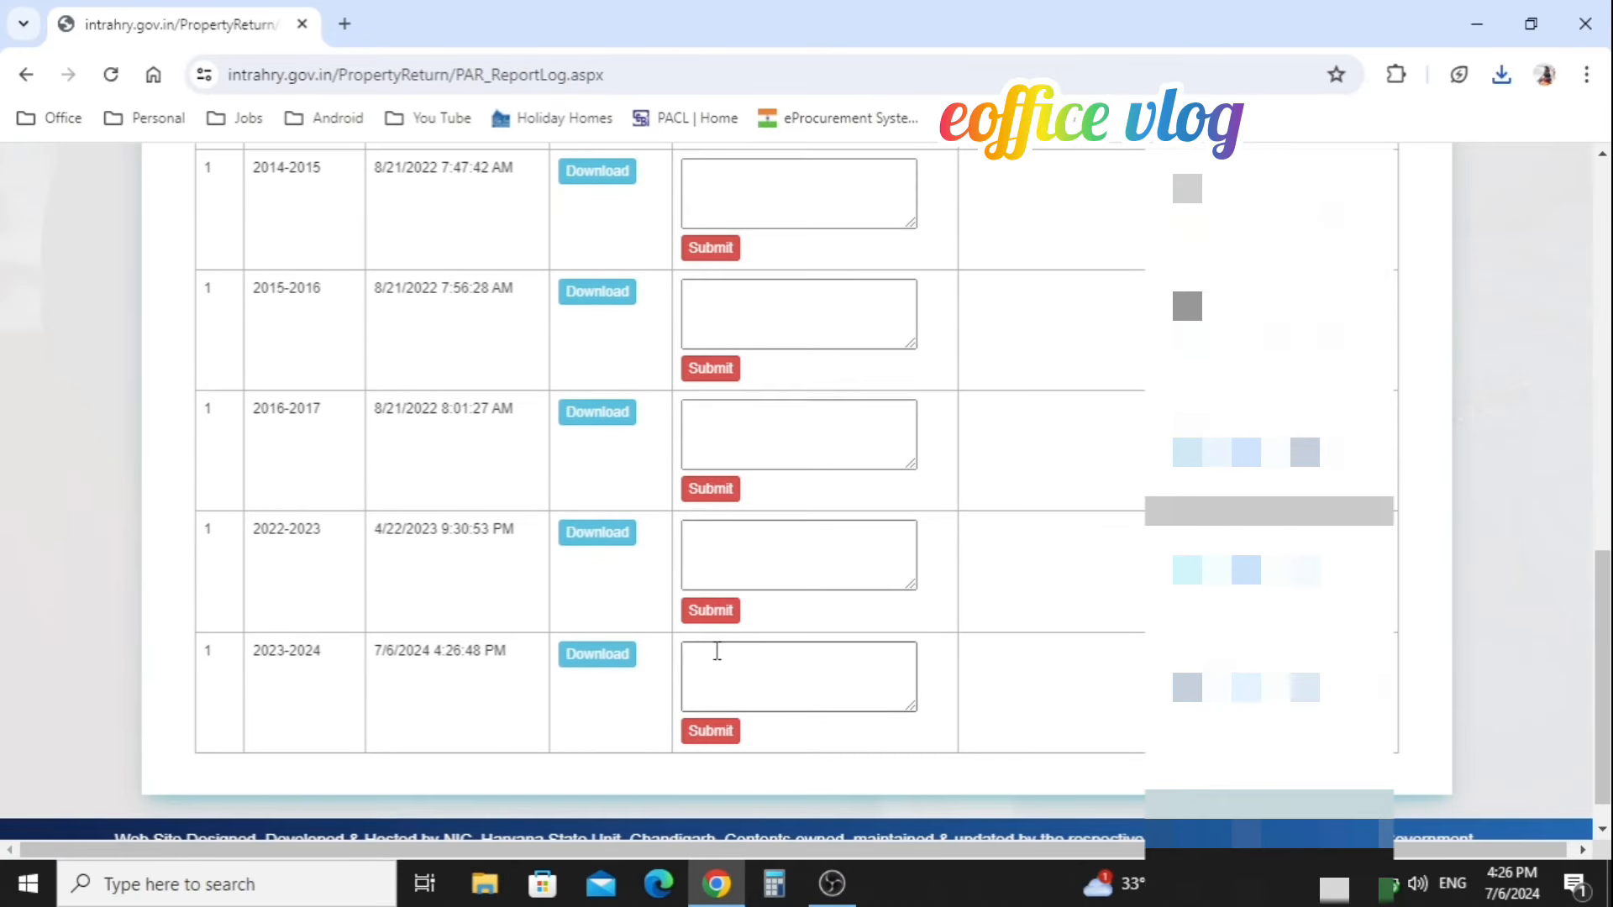
pyautogui.click(598, 658)
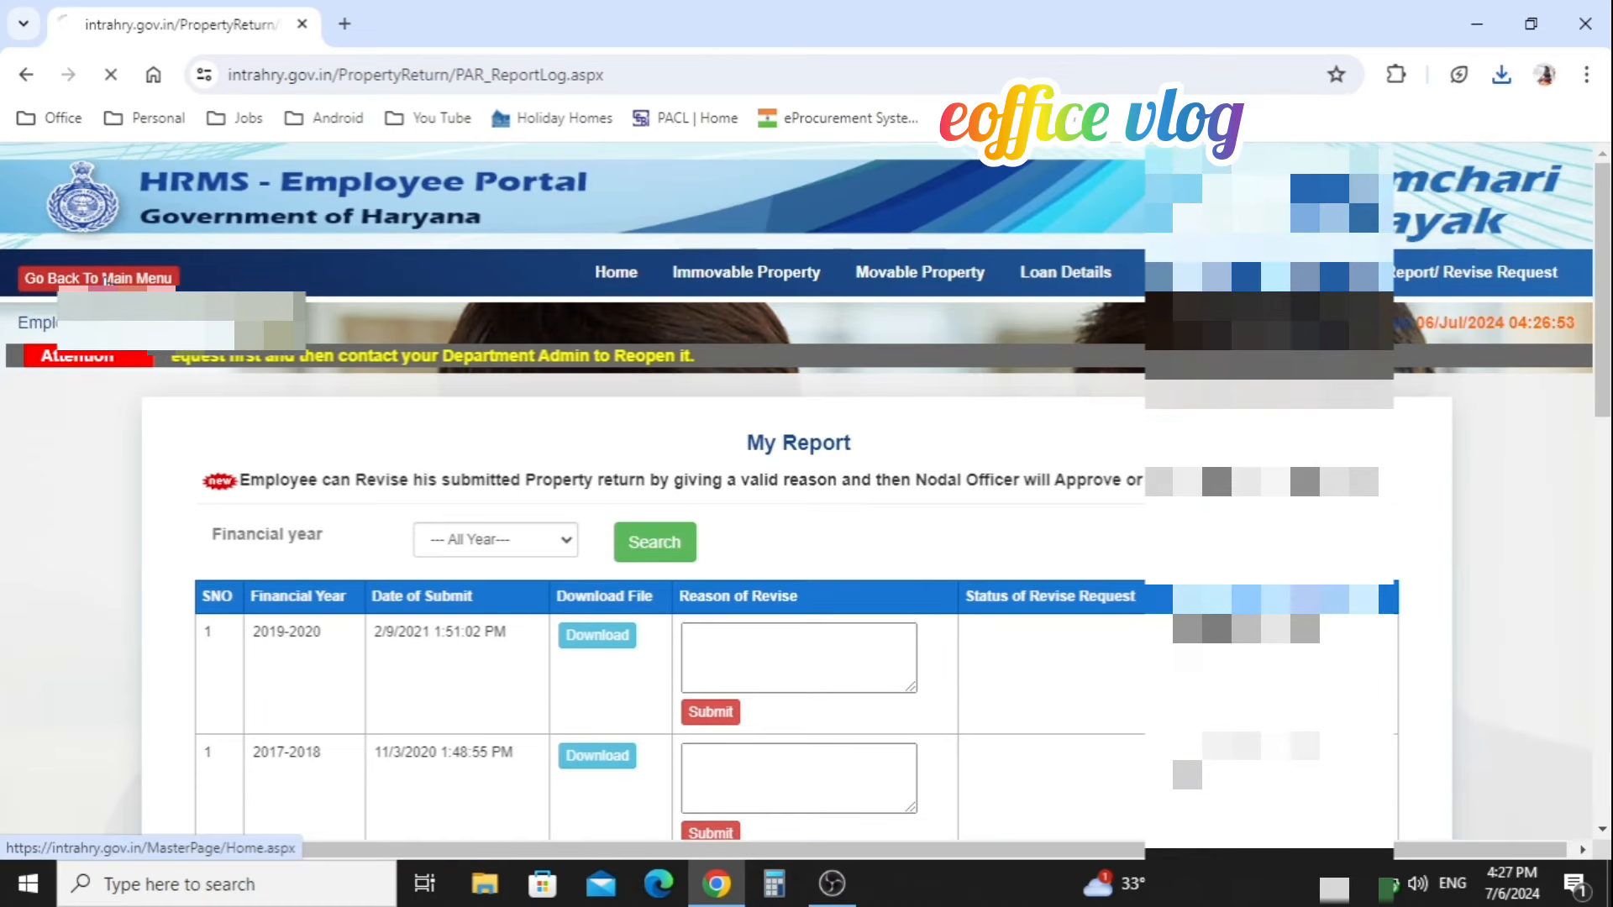
pyautogui.click(107, 280)
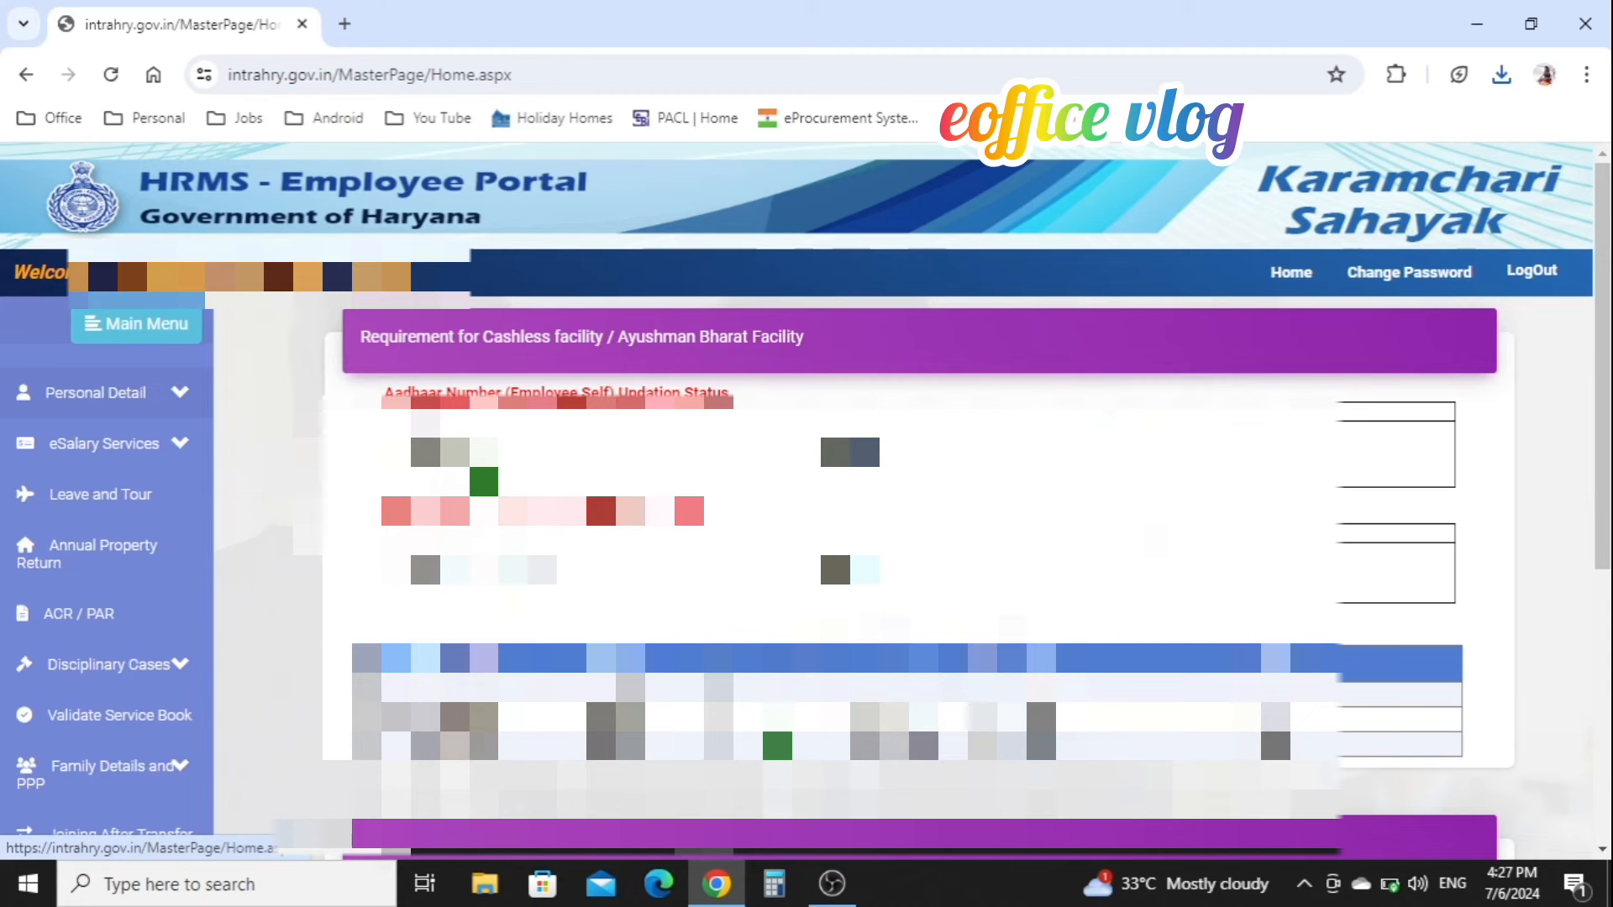
# - Verify the property return tile reads No Pendency, then reopen Annual Property Return
pyautogui.scroll(-5, 1540, 682)
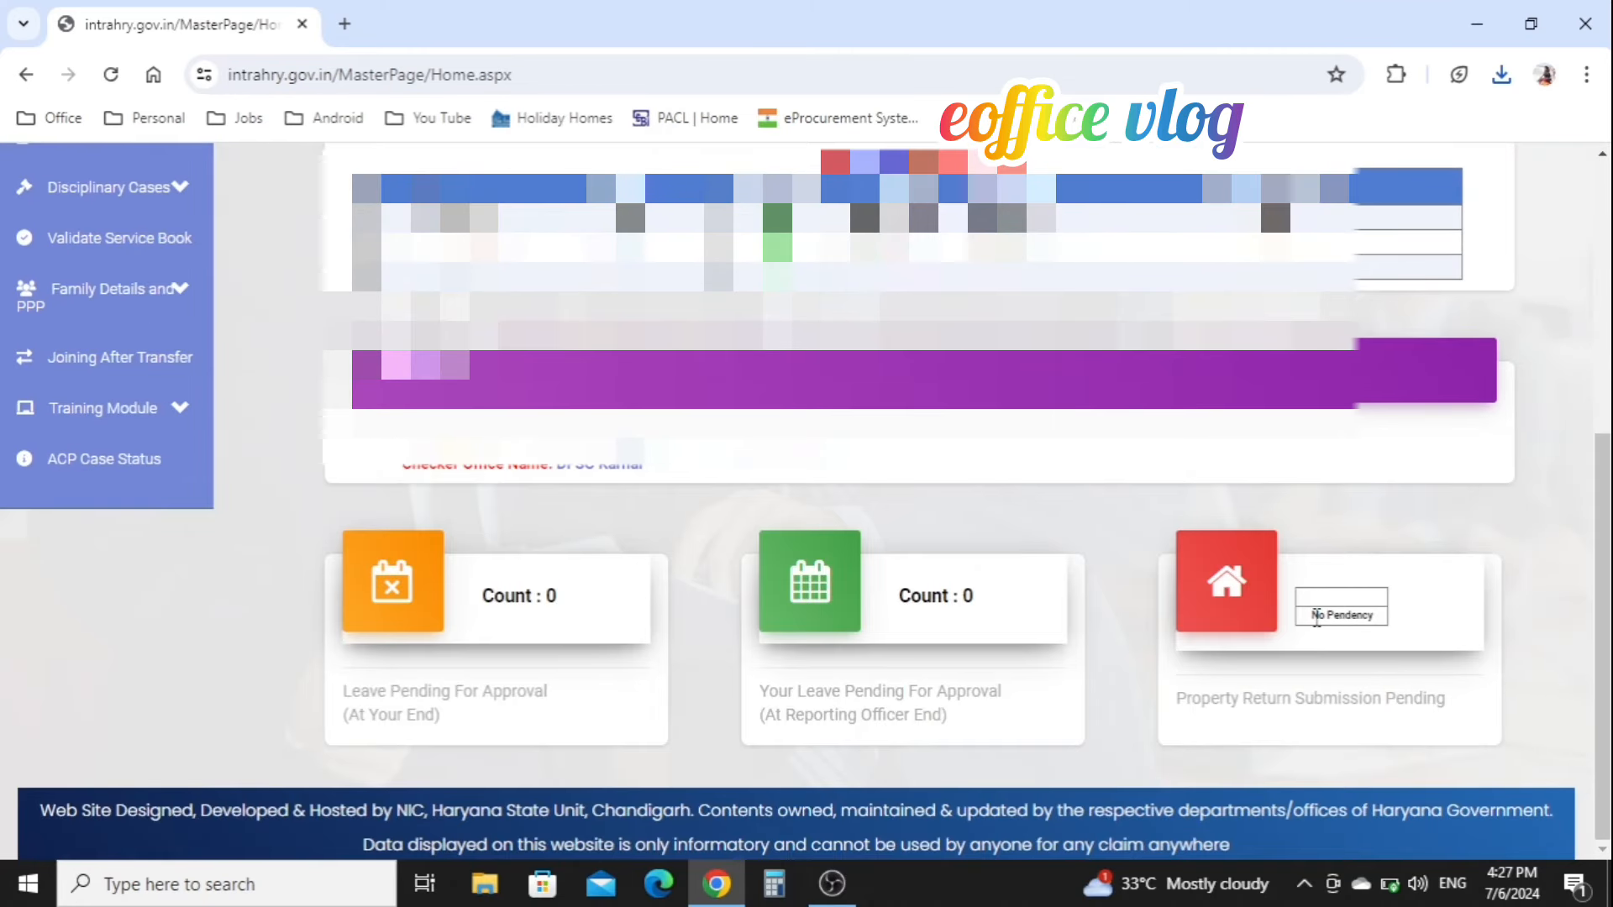
pyautogui.moveTo(1313, 616); pyautogui.dragTo(1388, 622)
pyautogui.click(1553, 542)
pyautogui.scroll(2, 1546, 556)
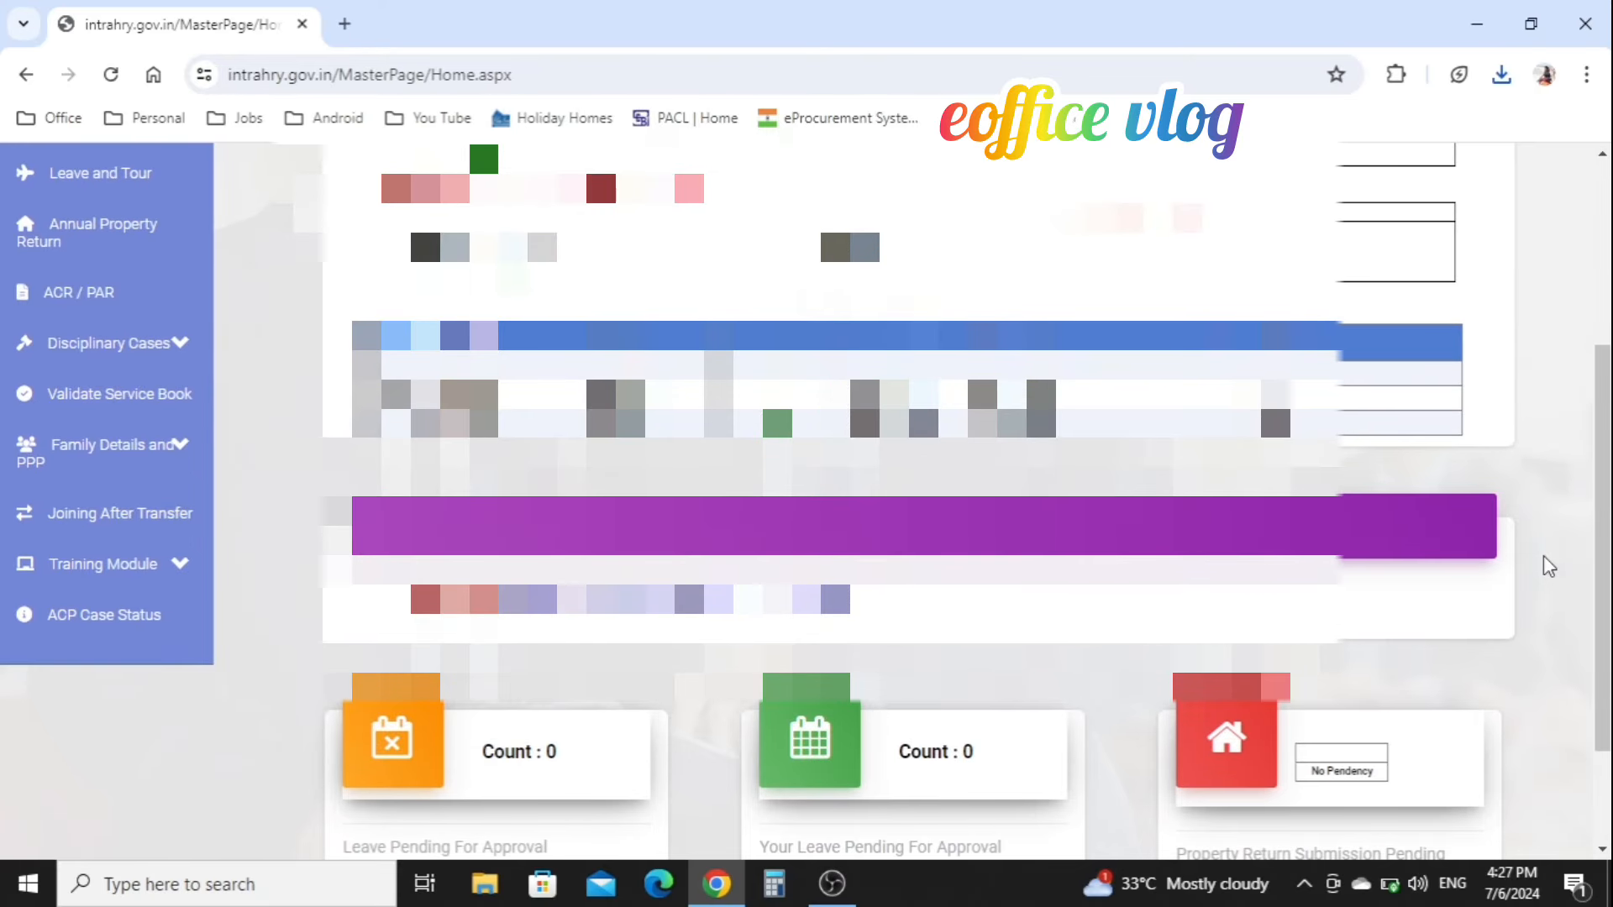
pyautogui.scroll(4, 1544, 556)
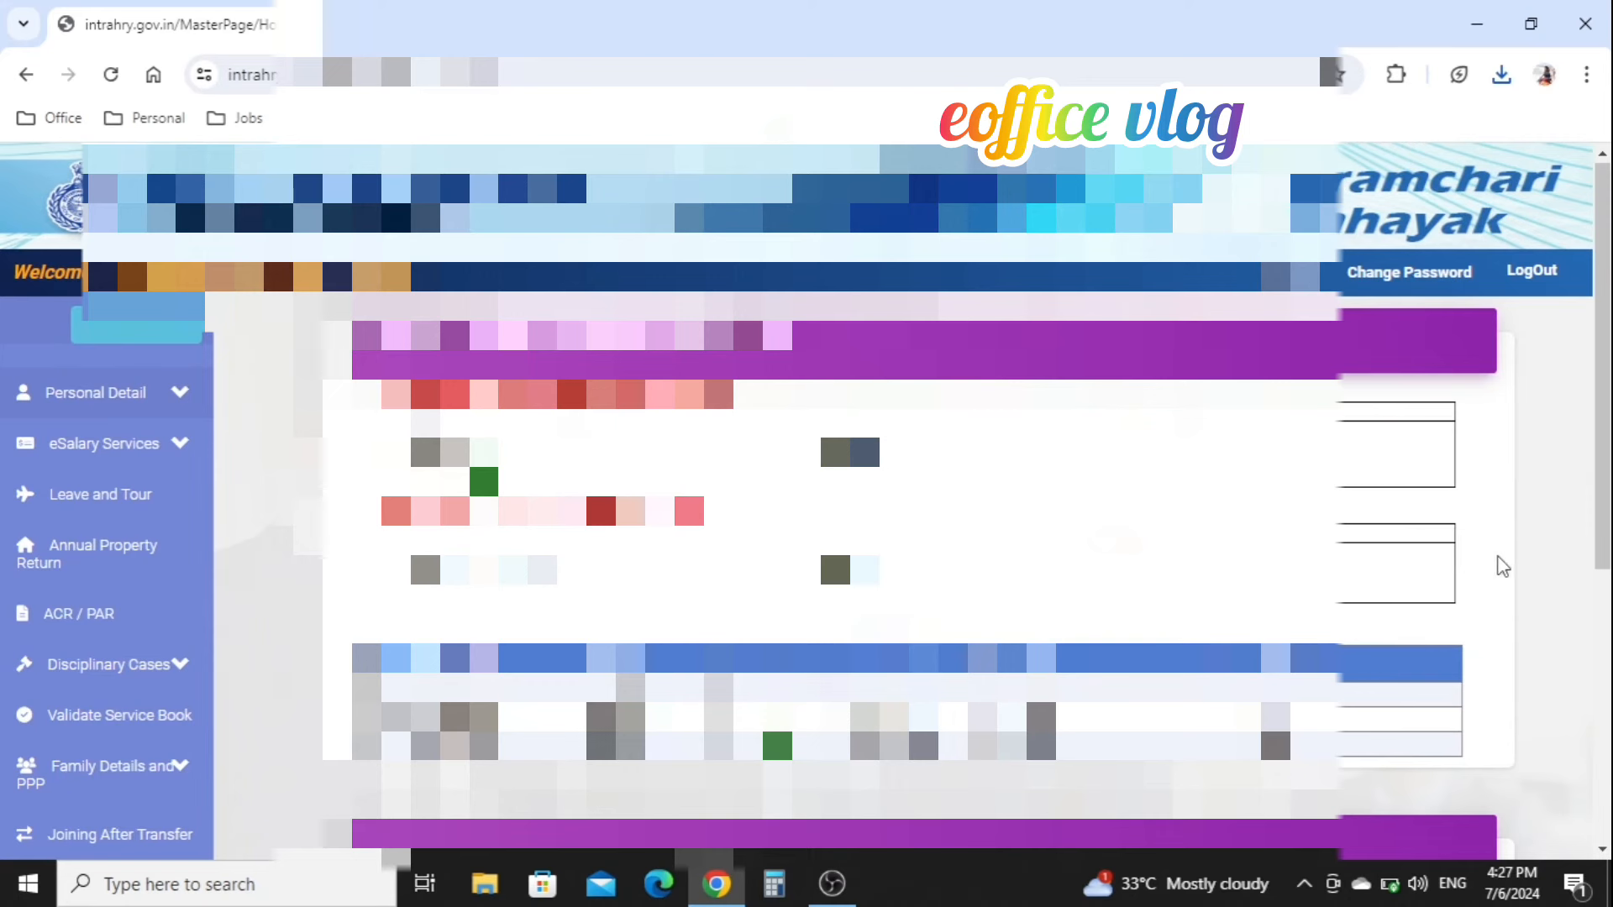
pyautogui.click(102, 547)
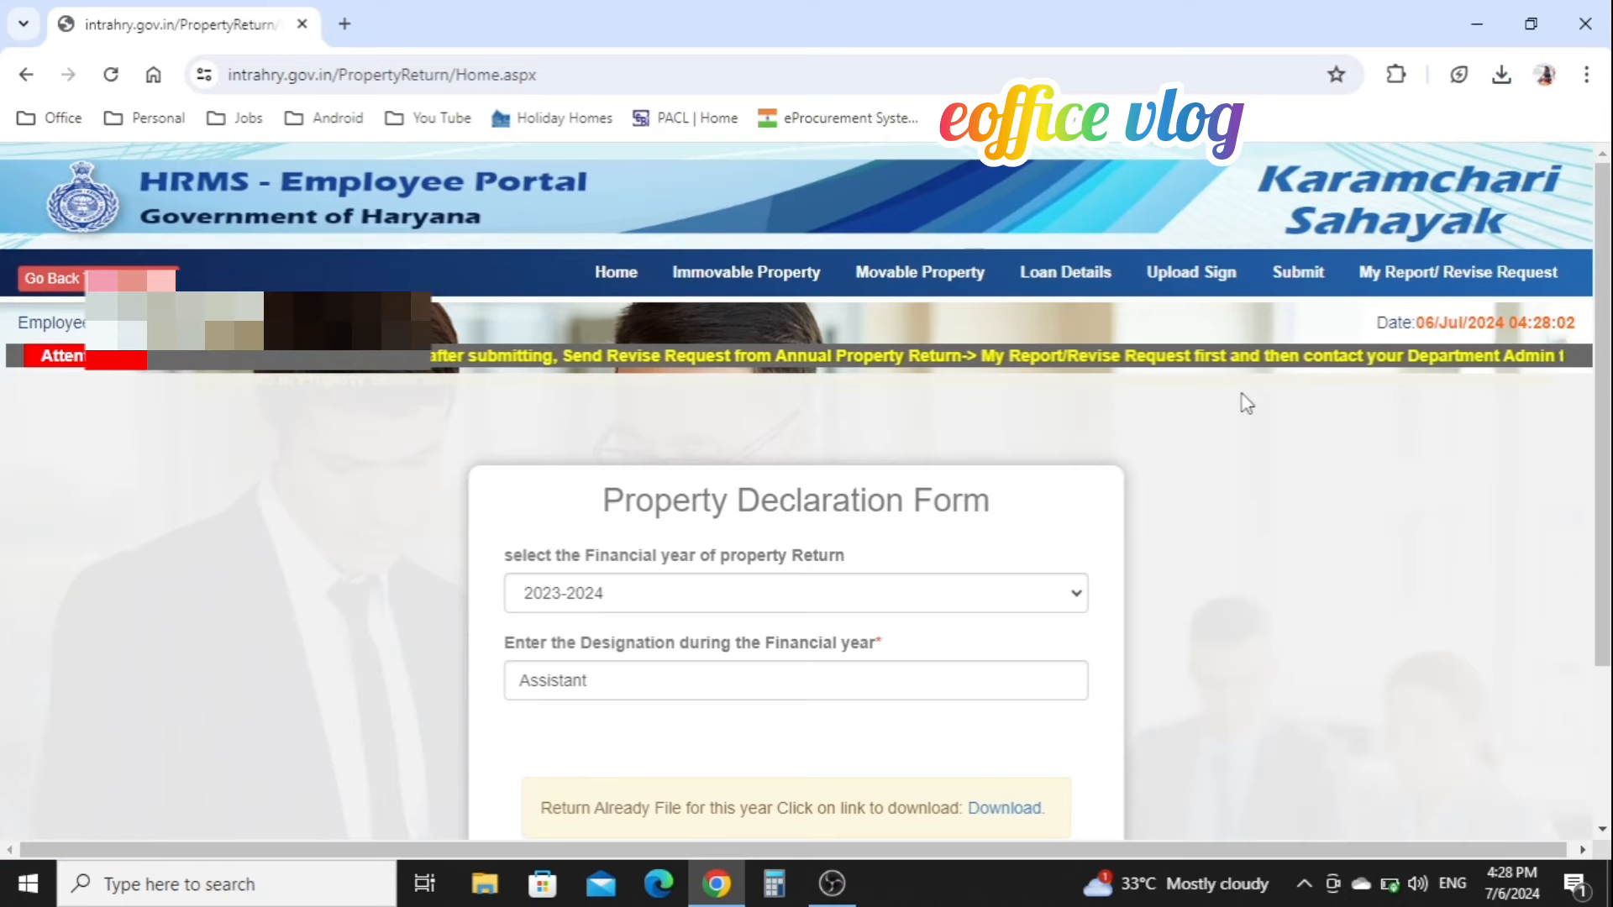
# - Browse the My Report/Revise Request table of submitted returns, focusing the 2019-2020 revision reason box
pyautogui.click(1463, 276)
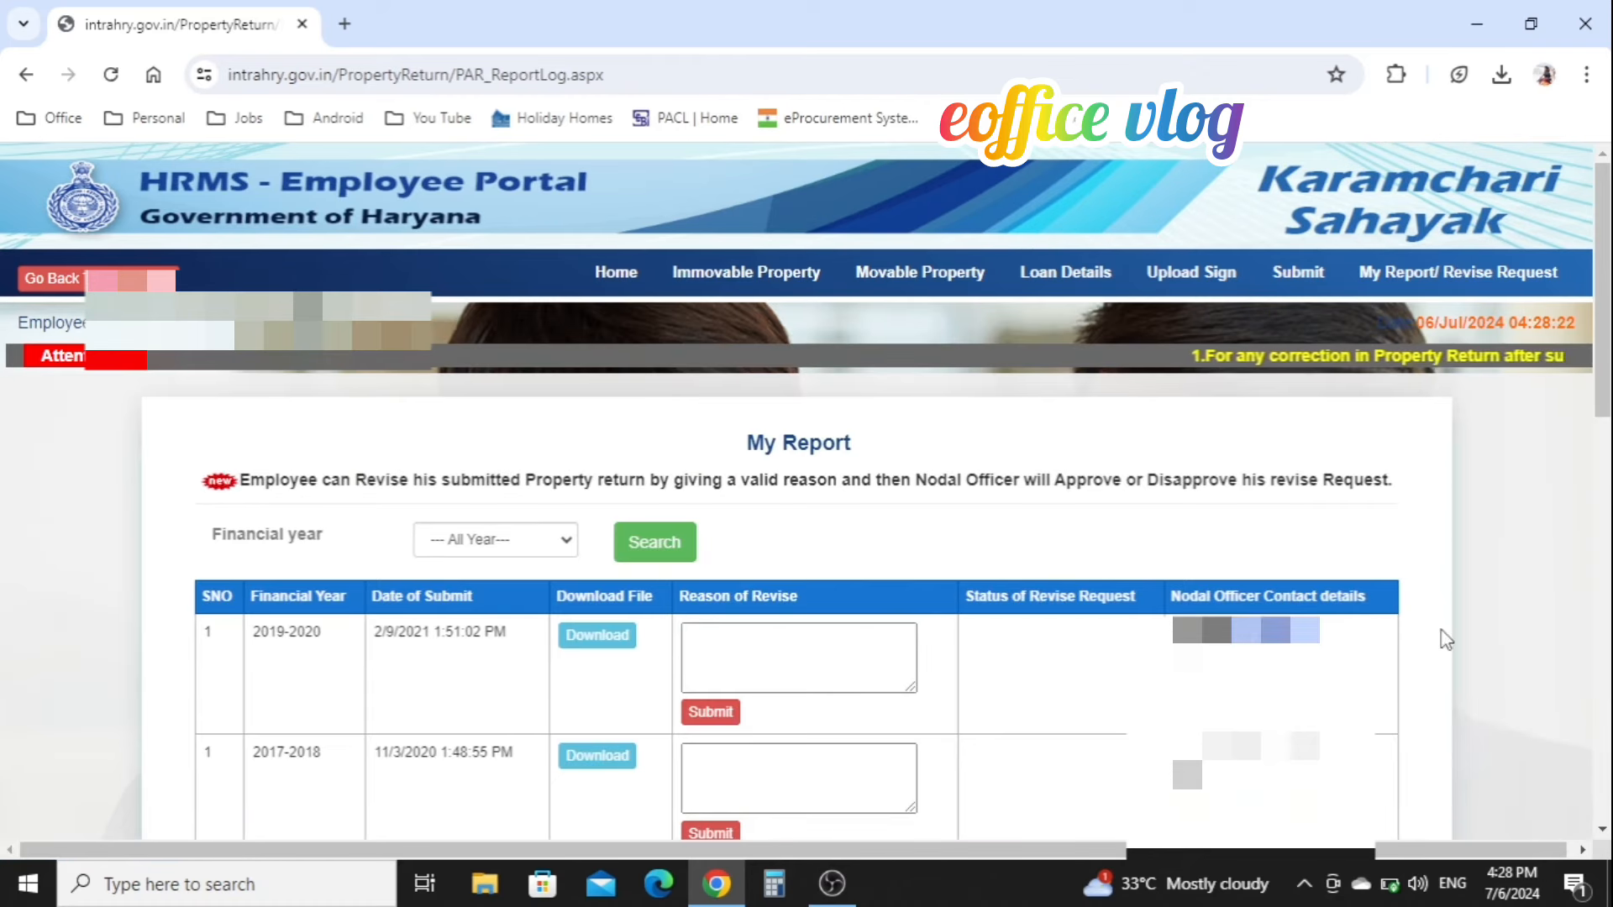
pyautogui.scroll(-1, 1445, 638)
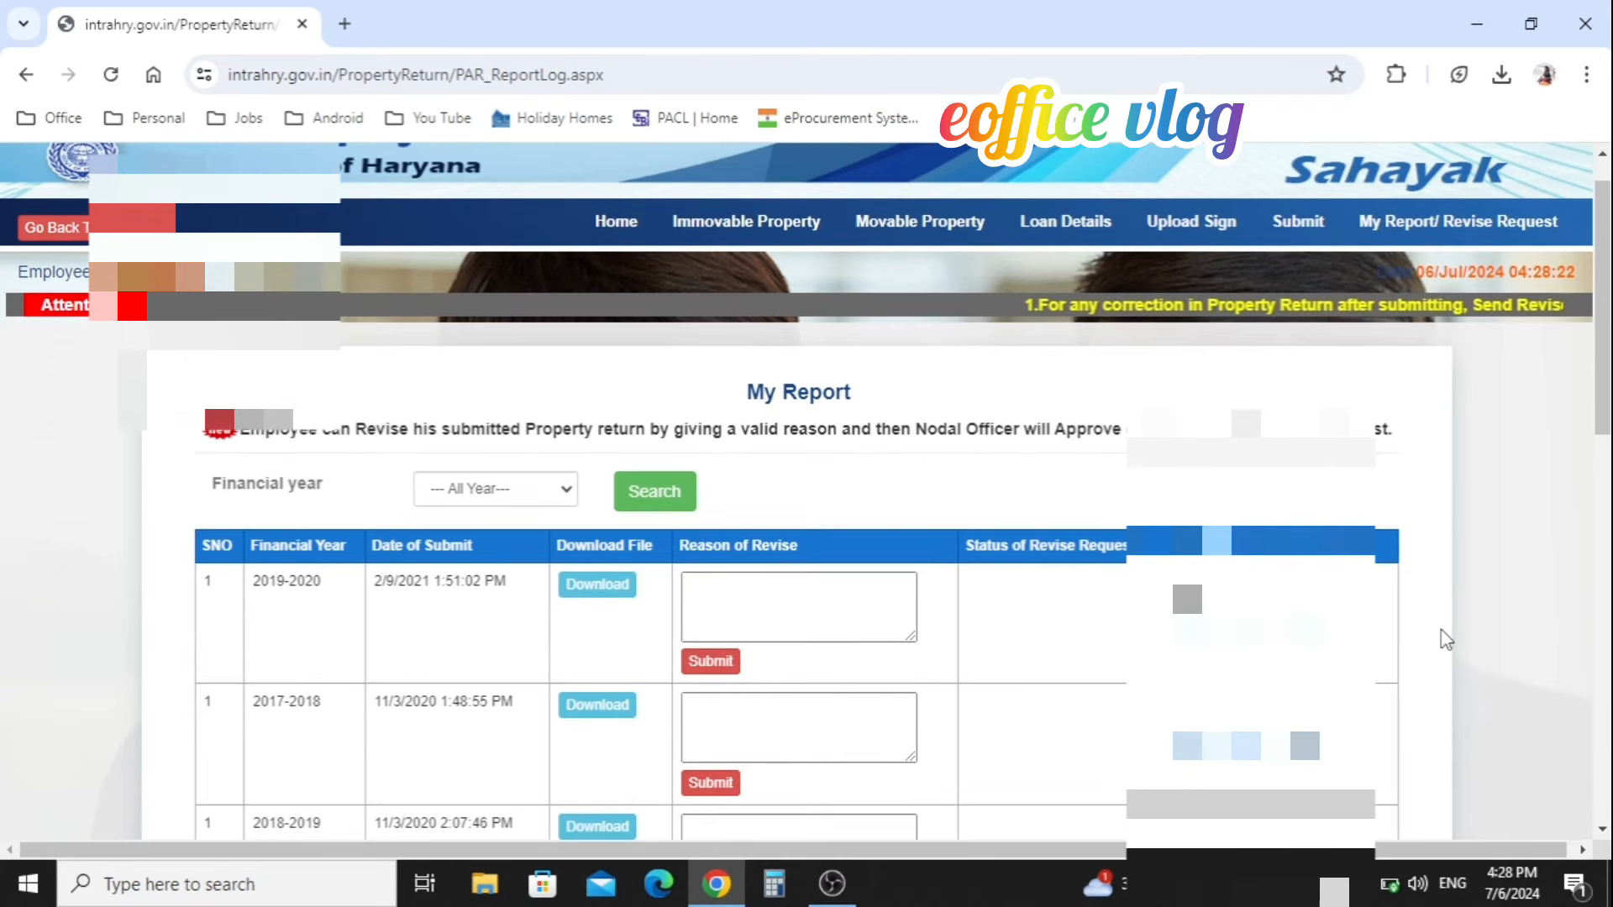
pyautogui.scroll(-2, 1442, 640)
pyautogui.click(734, 522)
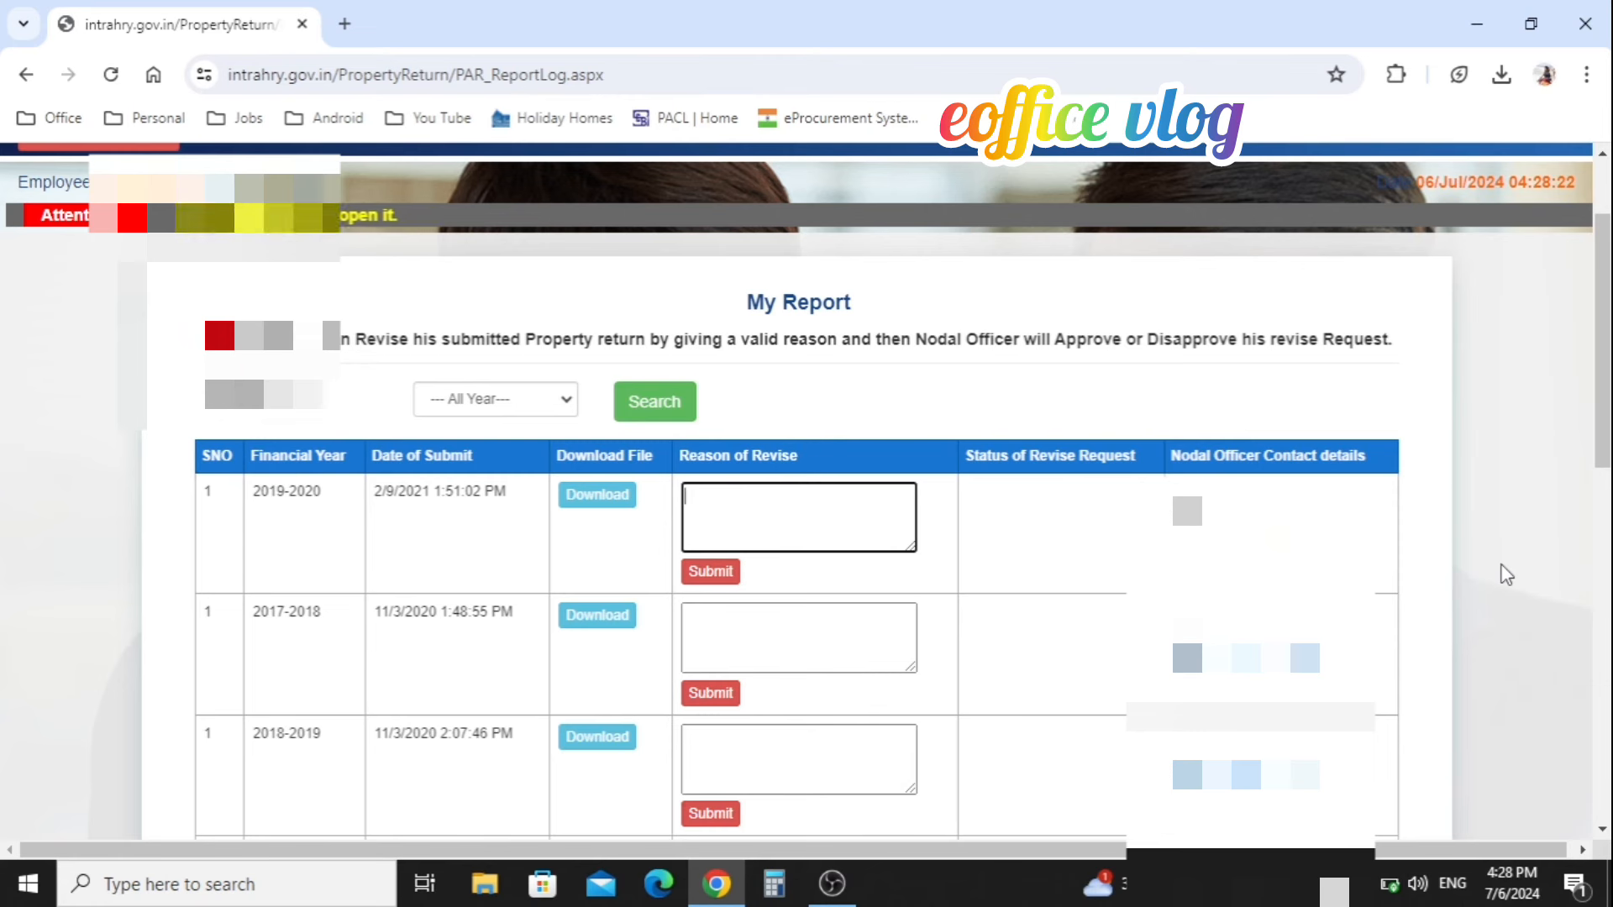
pyautogui.scroll(2, 1506, 575)
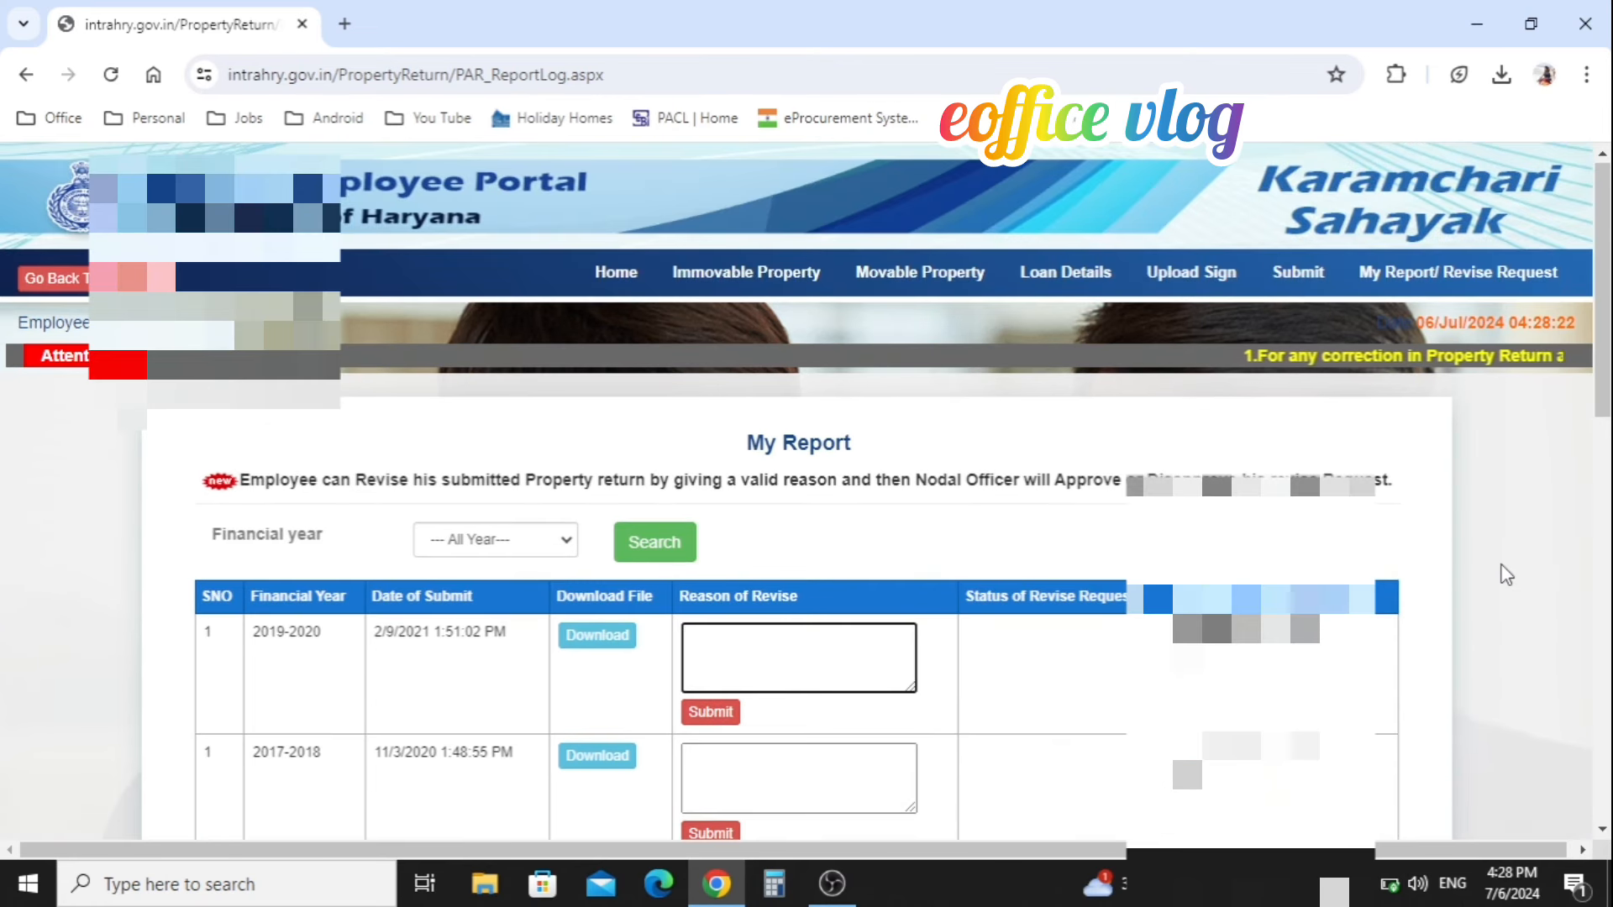